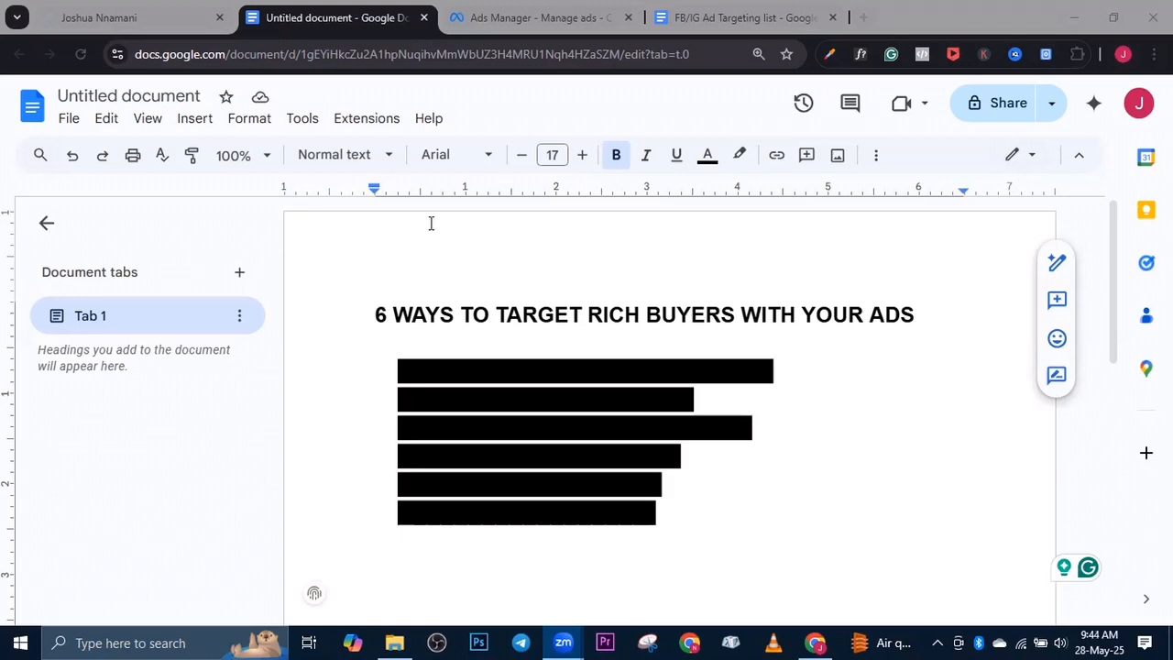
# Switch to Ads Manager and create a new campaign with the Leads objective
pyautogui.click(504, 16)
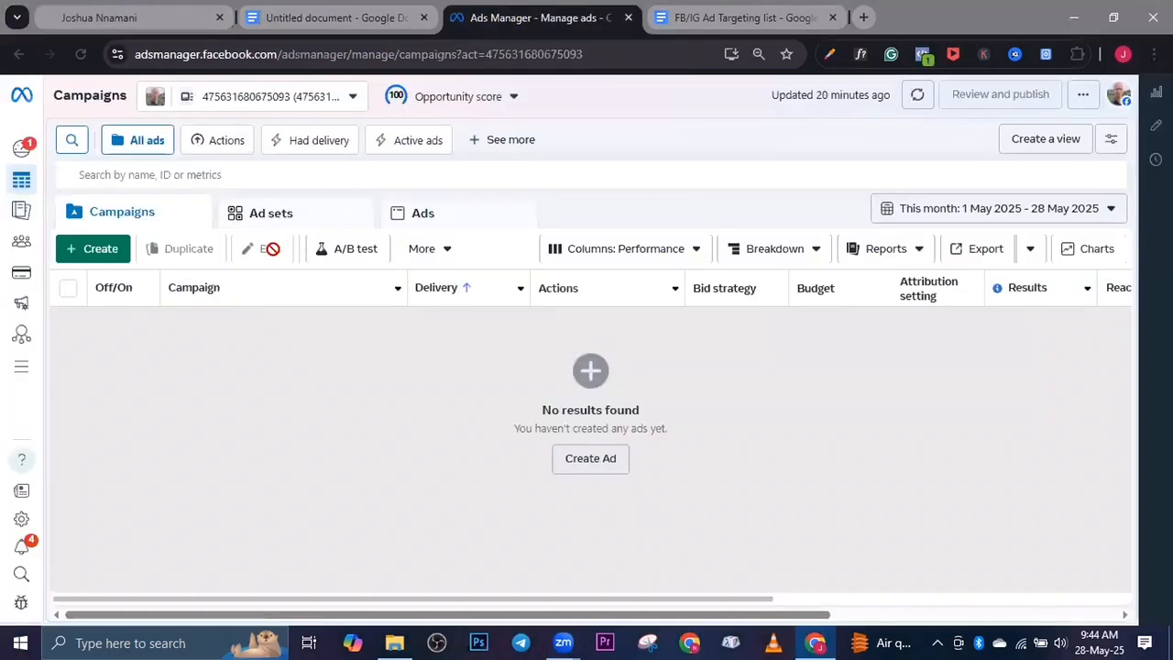
pyautogui.click(102, 254)
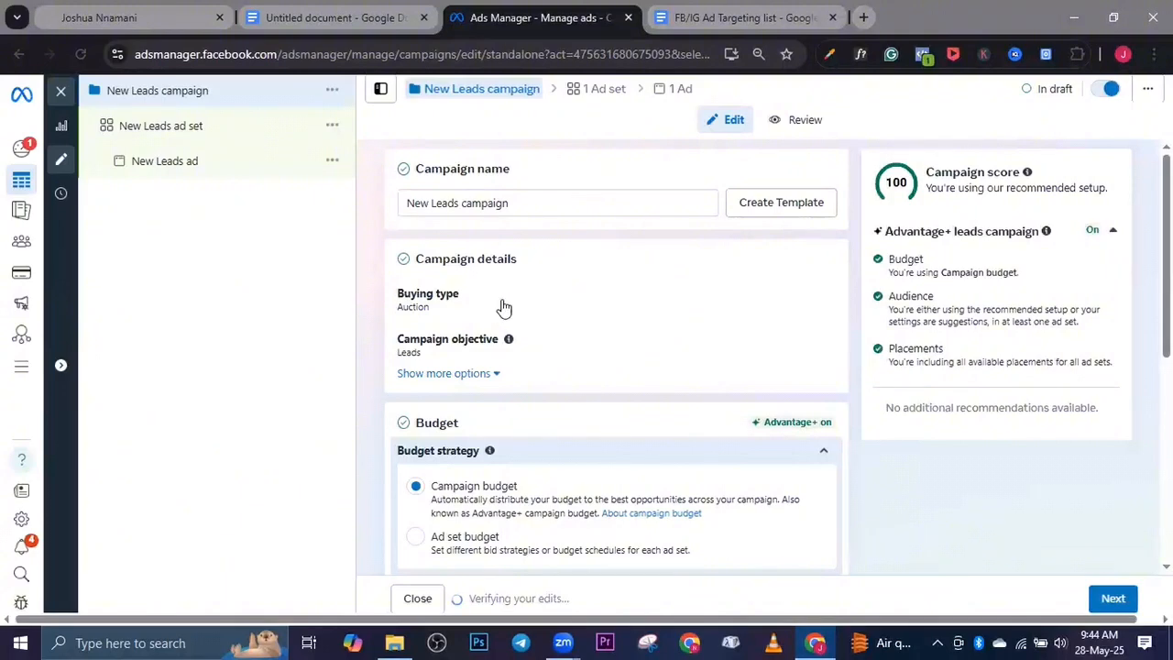
pyautogui.scroll(-5, 498, 334)
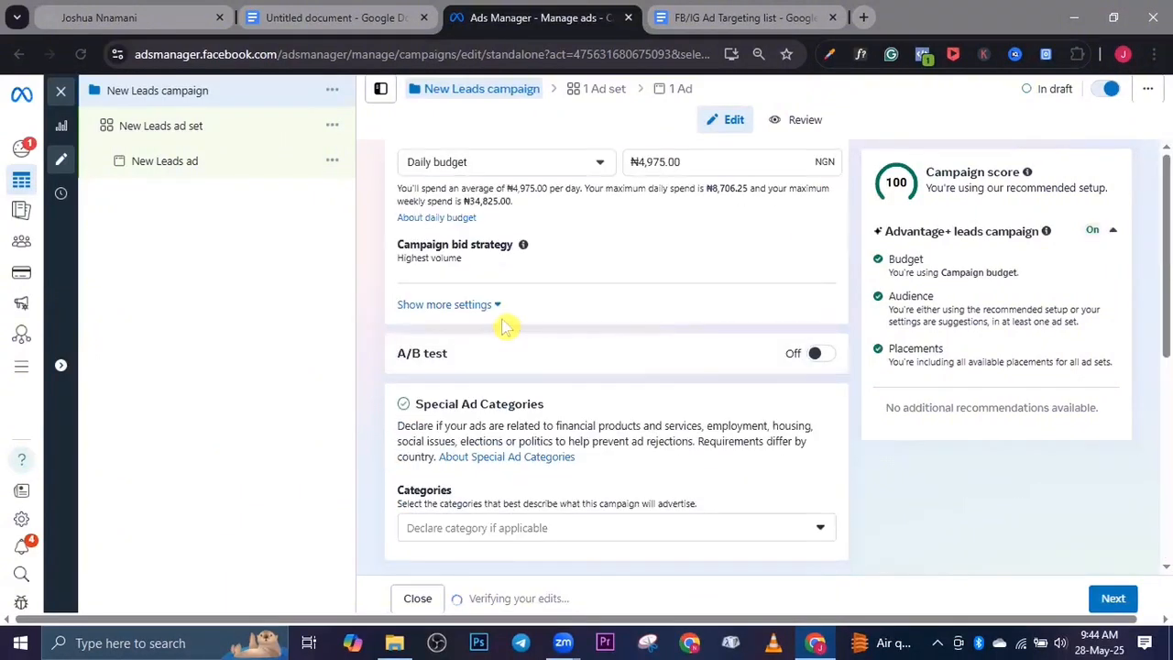
pyautogui.scroll(5, 503, 312)
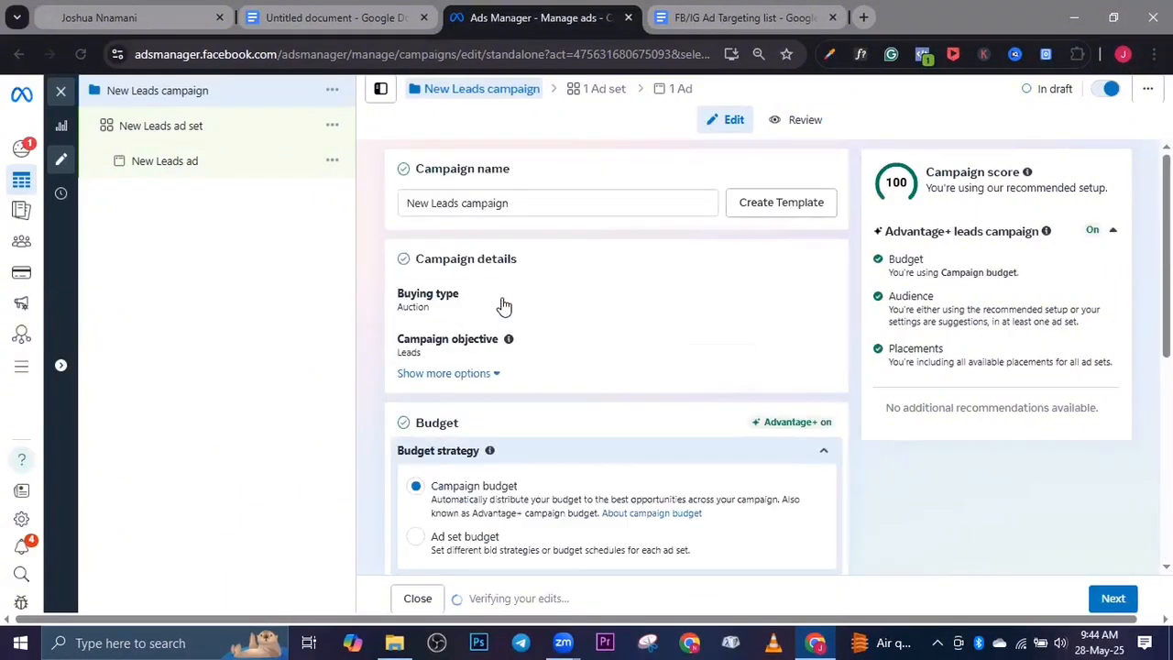
# Rename the campaign as "Trageting test"
pyautogui.click(527, 206)
pyautogui.press('BackSpace')
pyautogui.press('BackSpace')
pyautogui.press('BackSpace')
pyautogui.press('BackSpace')
pyautogui.press('BackSpace')
pyautogui.press('BackSpace')
pyautogui.press('BackSpace')
pyautogui.press('BackSpace')
pyautogui.press('BackSpace')
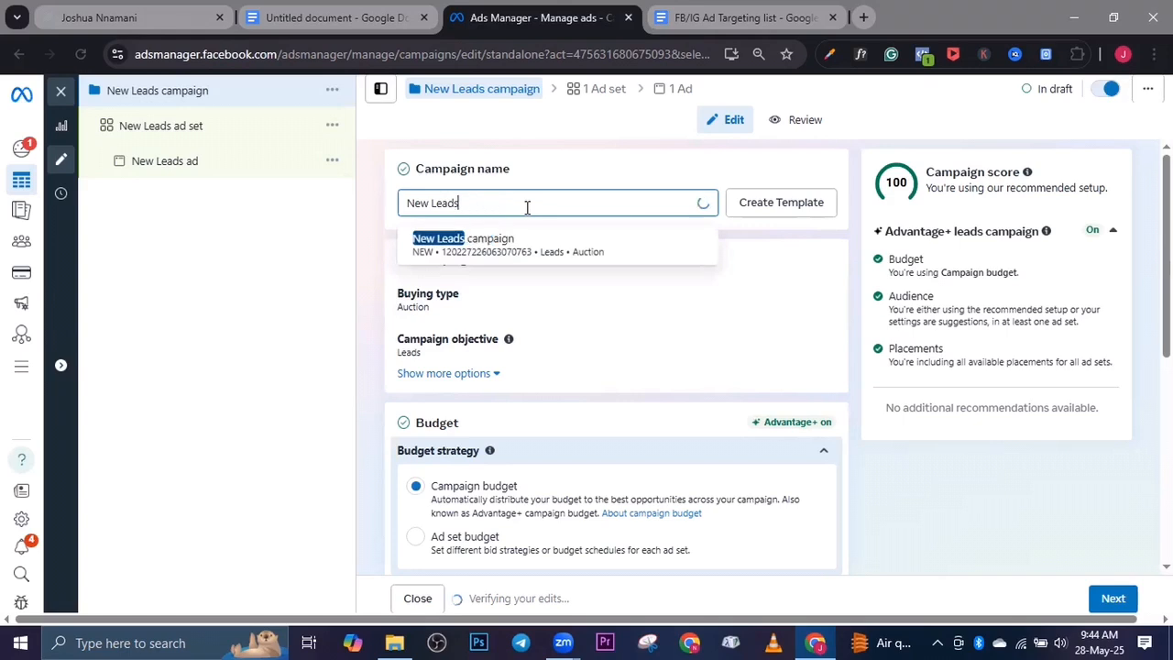
pyautogui.press('BackSpace')
pyautogui.press('BackSpace')
pyautogui.press('BackSpace')
pyautogui.press('BackSpace')
pyautogui.press('BackSpace')
pyautogui.press('BackSpace')
pyautogui.press('BackSpace')
pyautogui.press('BackSpace')
pyautogui.press('BackSpace')
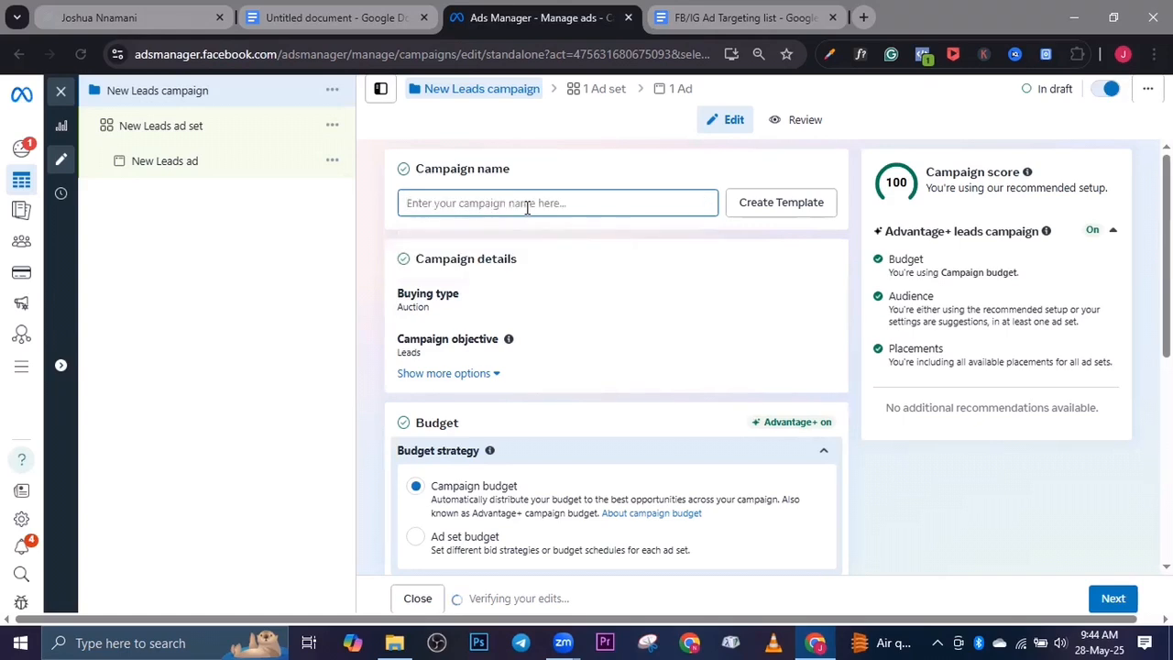
pyautogui.write('Traget')
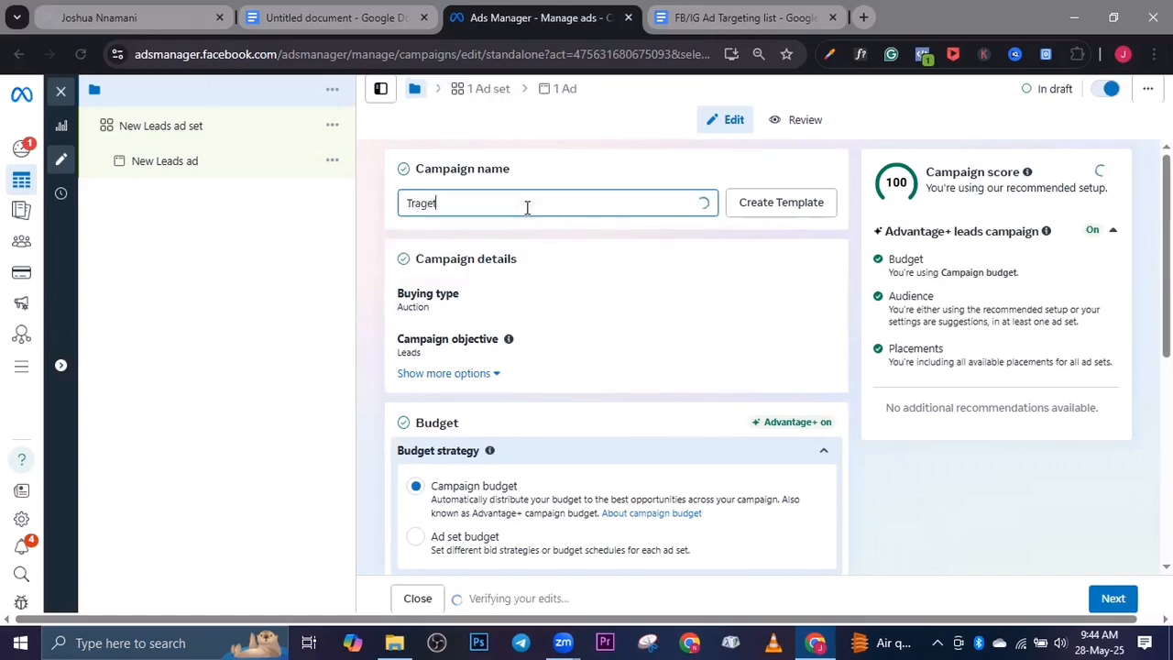
pyautogui.write('in')
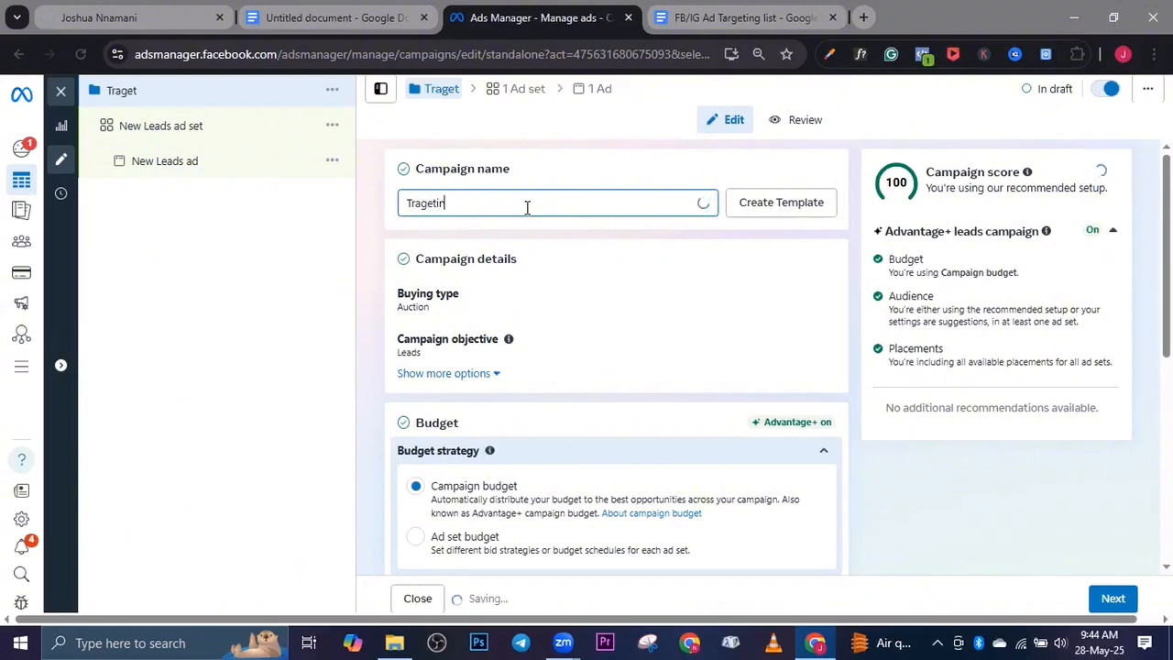
pyautogui.write('g test')
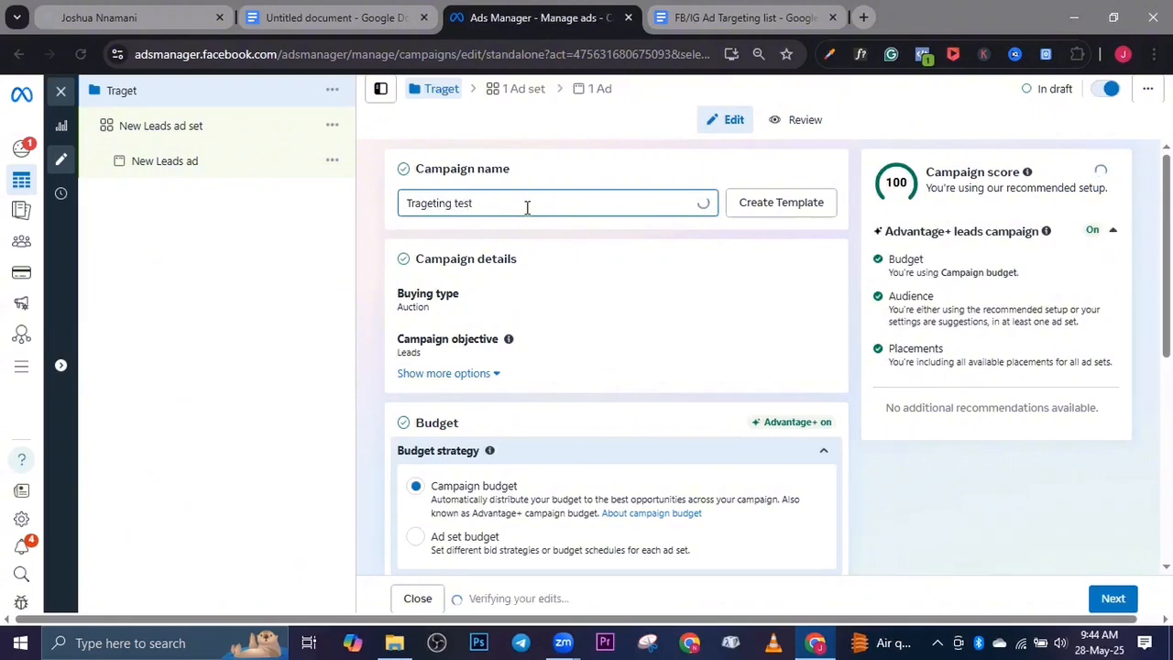
# Set the New Leads ad set's conversion location to Messenger and bring up its Audience settings
pyautogui.click(217, 131)
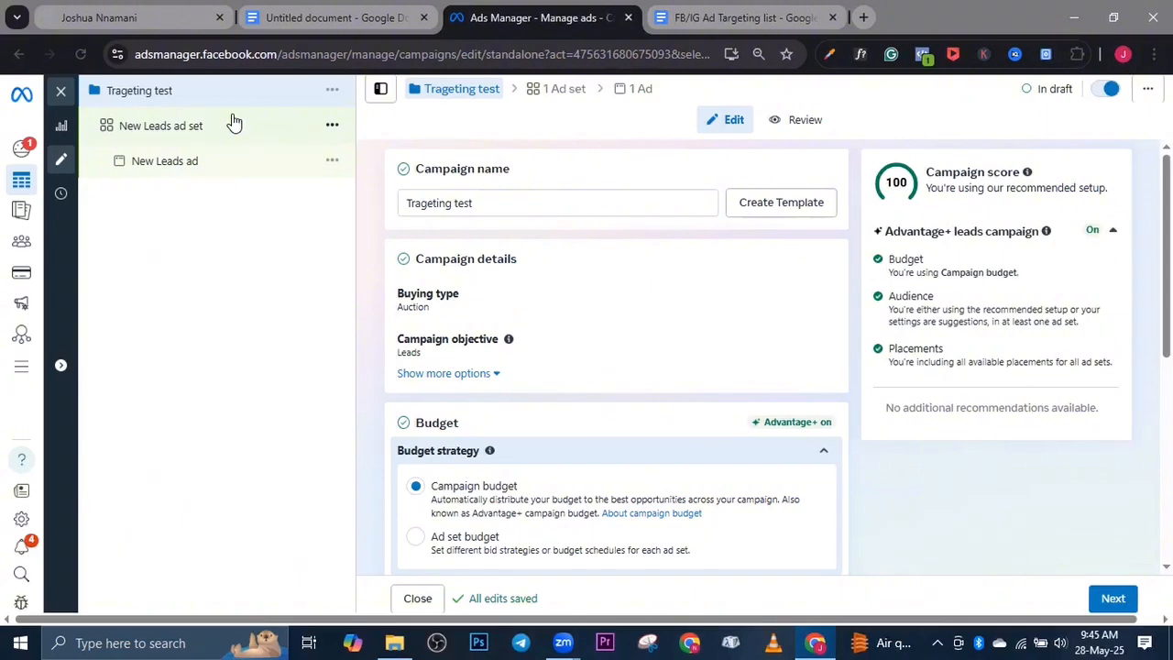
pyautogui.click(184, 125)
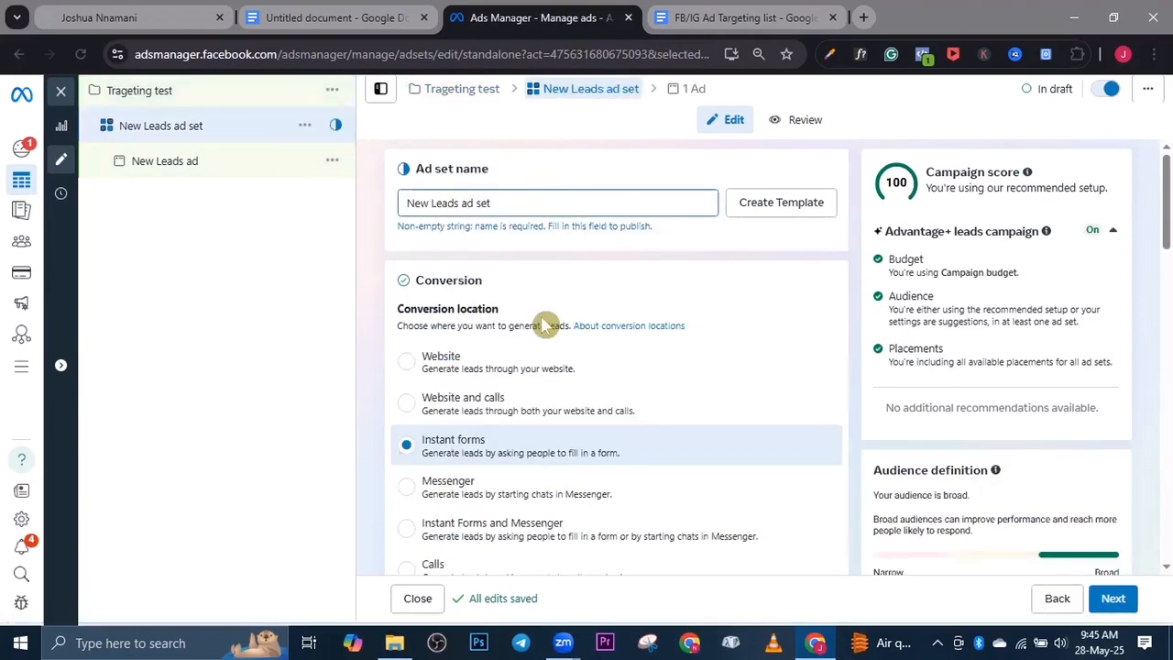
pyautogui.scroll(-2, 509, 330)
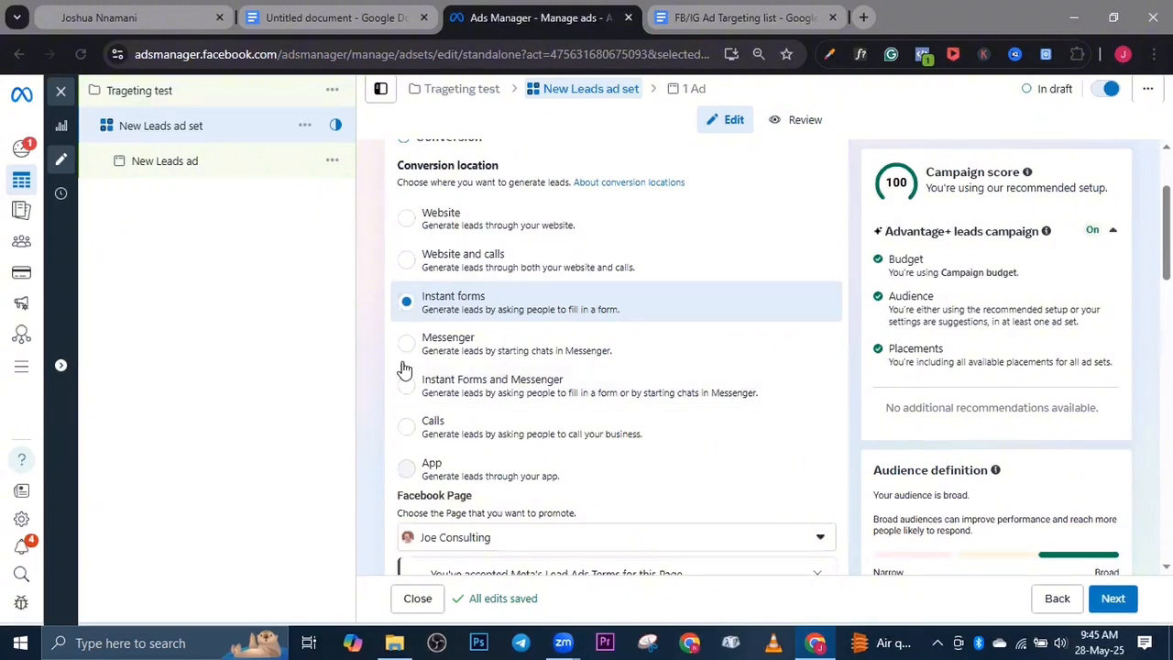
pyautogui.click(495, 349)
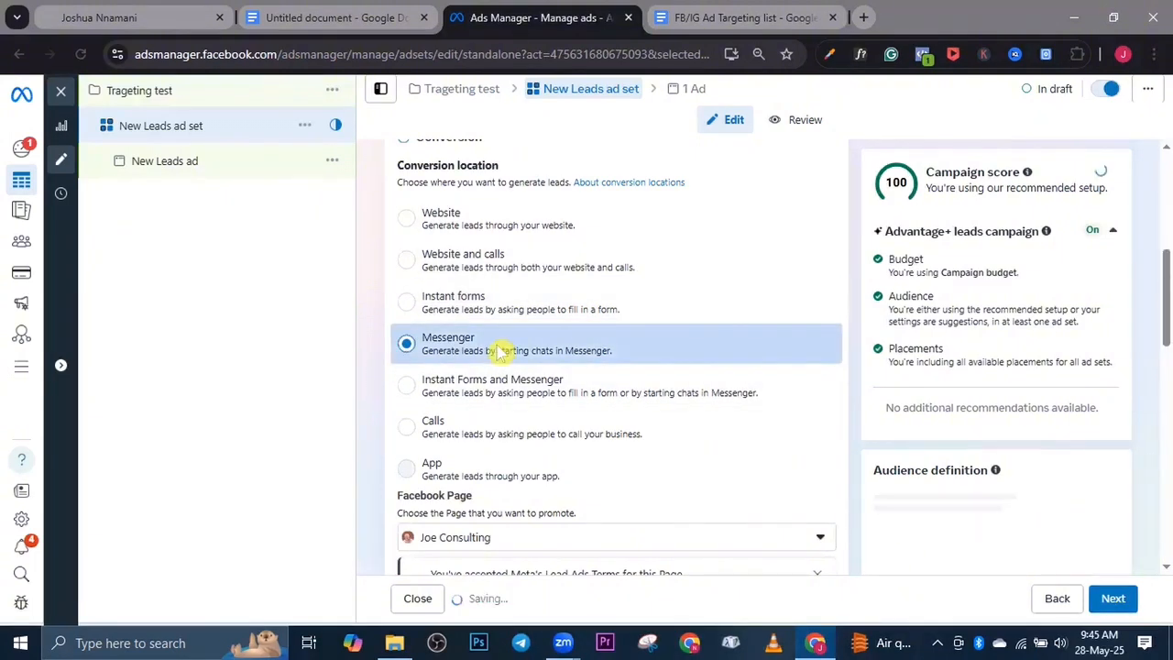
pyautogui.scroll(-3, 498, 351)
pyautogui.scroll(-3, 500, 336)
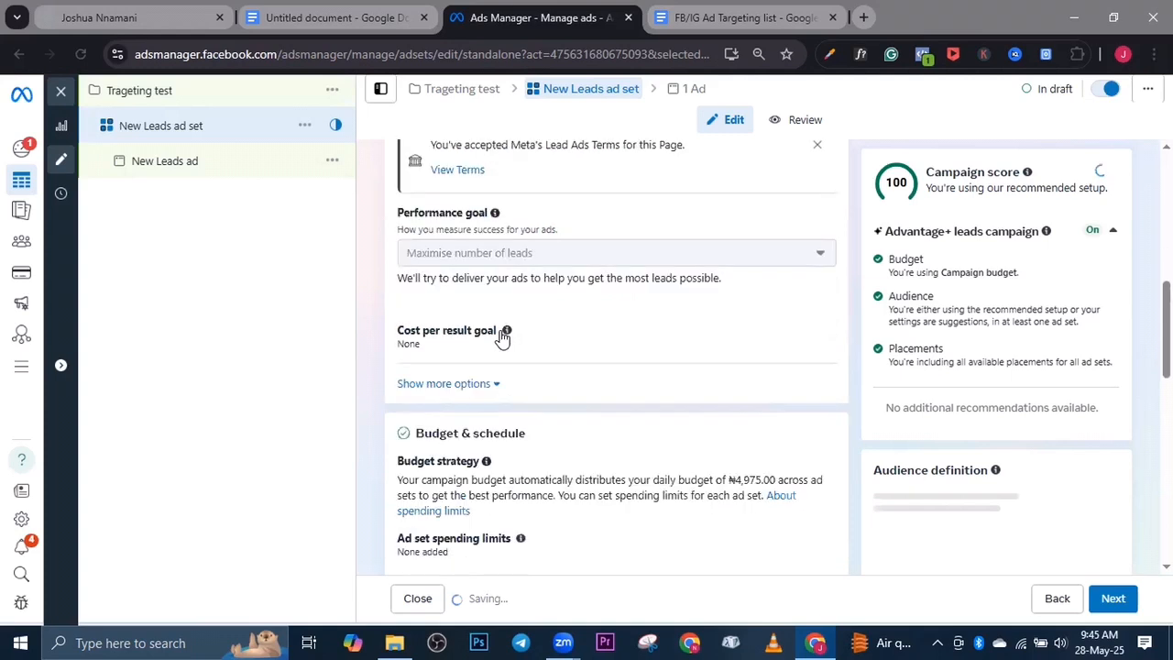
pyautogui.scroll(-4, 502, 338)
pyautogui.scroll(-2, 503, 338)
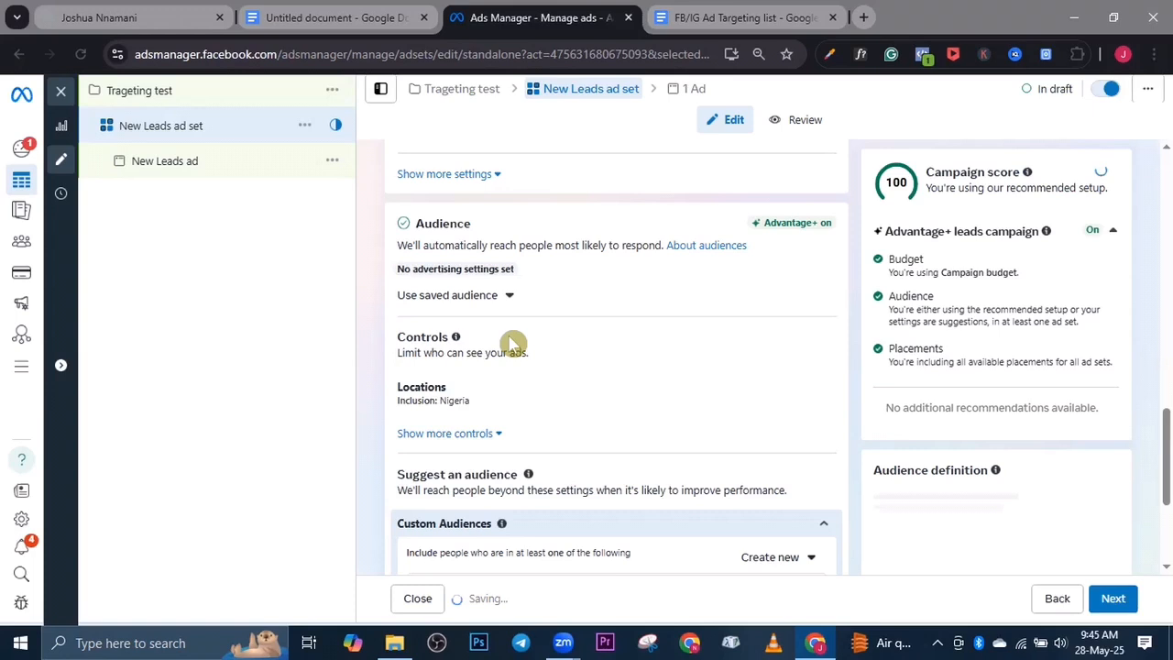
# Switch to the Google Docs document on targeting rich buyers and remove the black highlight from the first list item
pyautogui.hotkey('ctrl', 'shift', 'Tab')
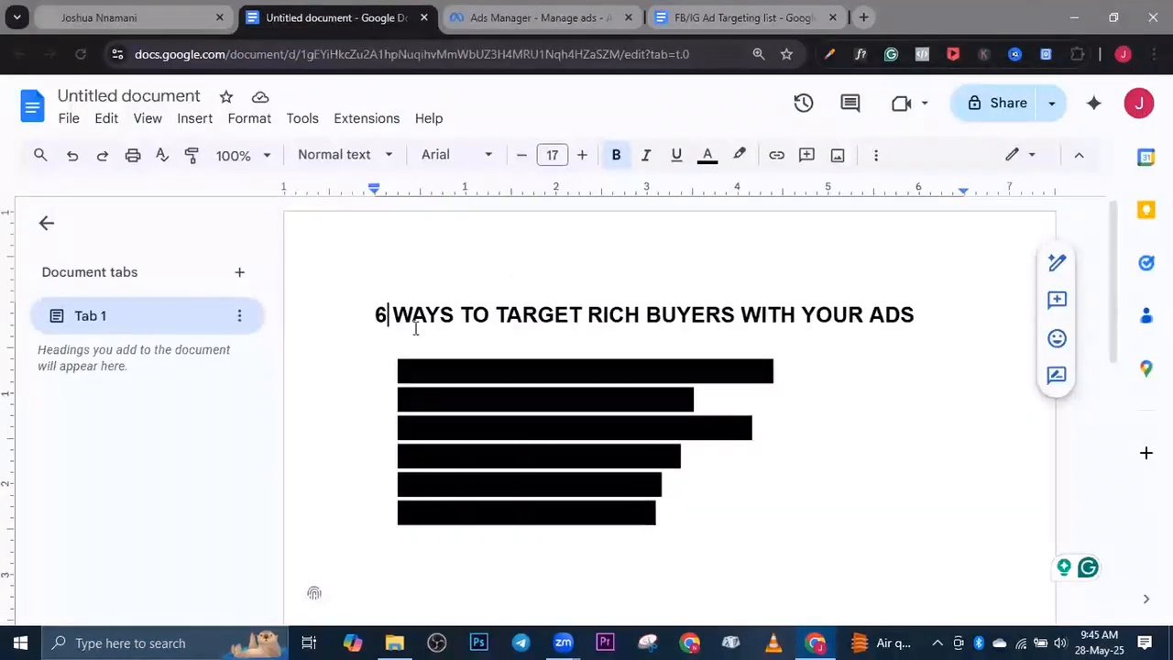
pyautogui.moveTo(393, 369); pyautogui.dragTo(779, 367)
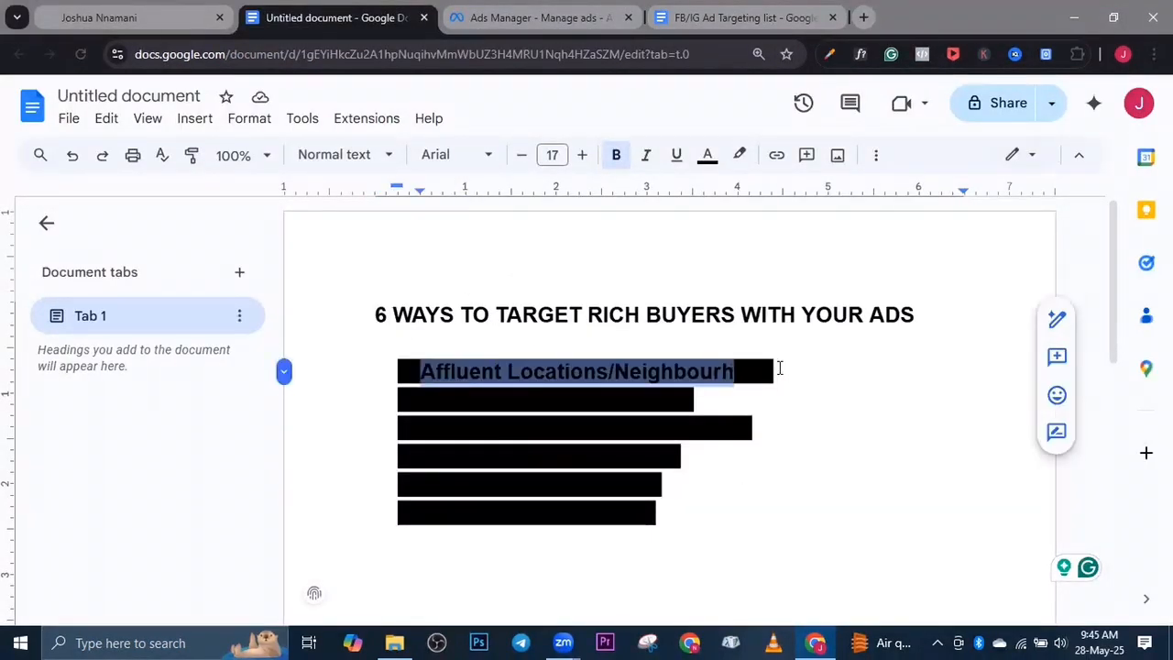
pyautogui.click(740, 154)
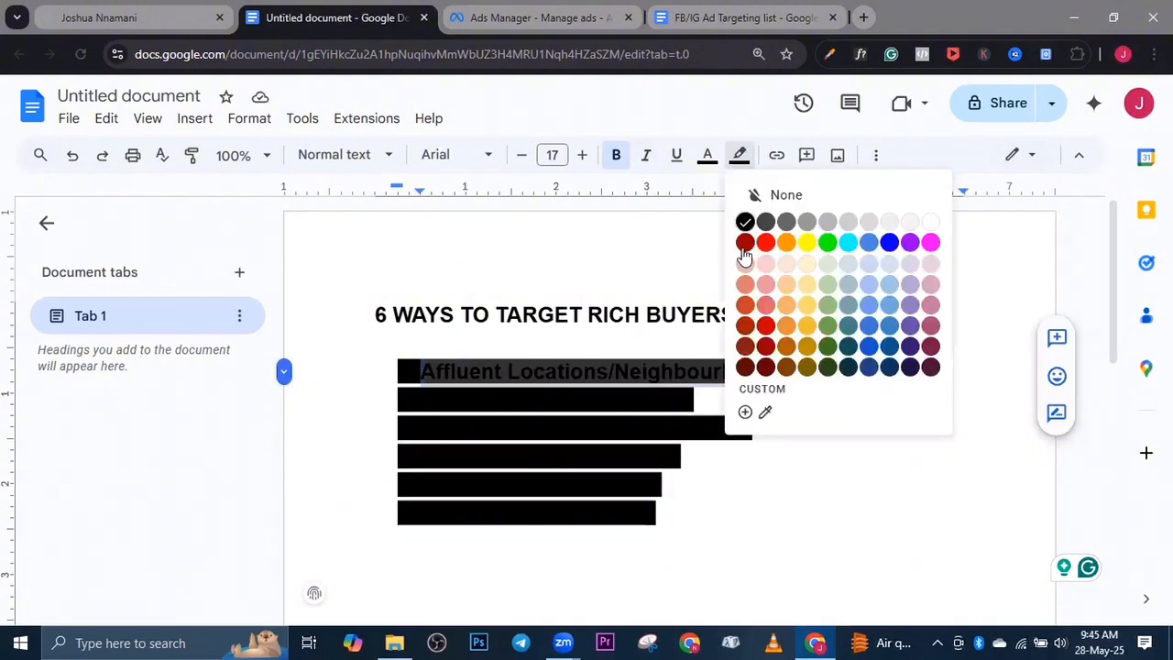
pyautogui.click(755, 200)
pyautogui.click(381, 337)
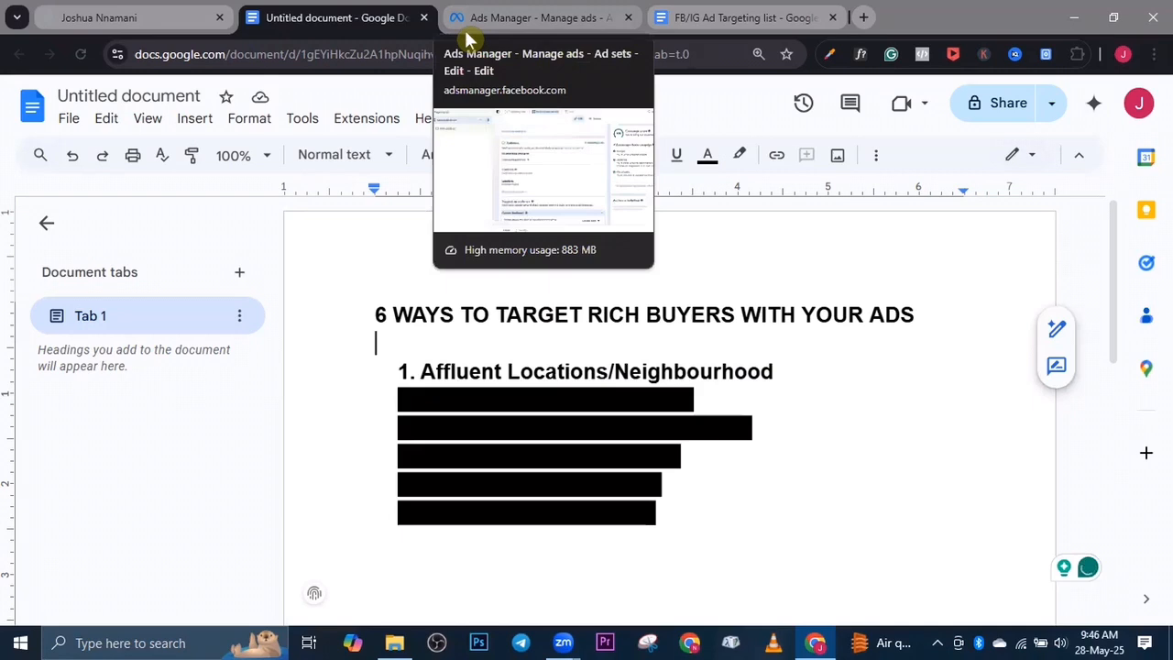
# Return to Ads Manager and switch the ad set's audience setup so the reach of the ads can be further limited
pyautogui.click(464, 28)
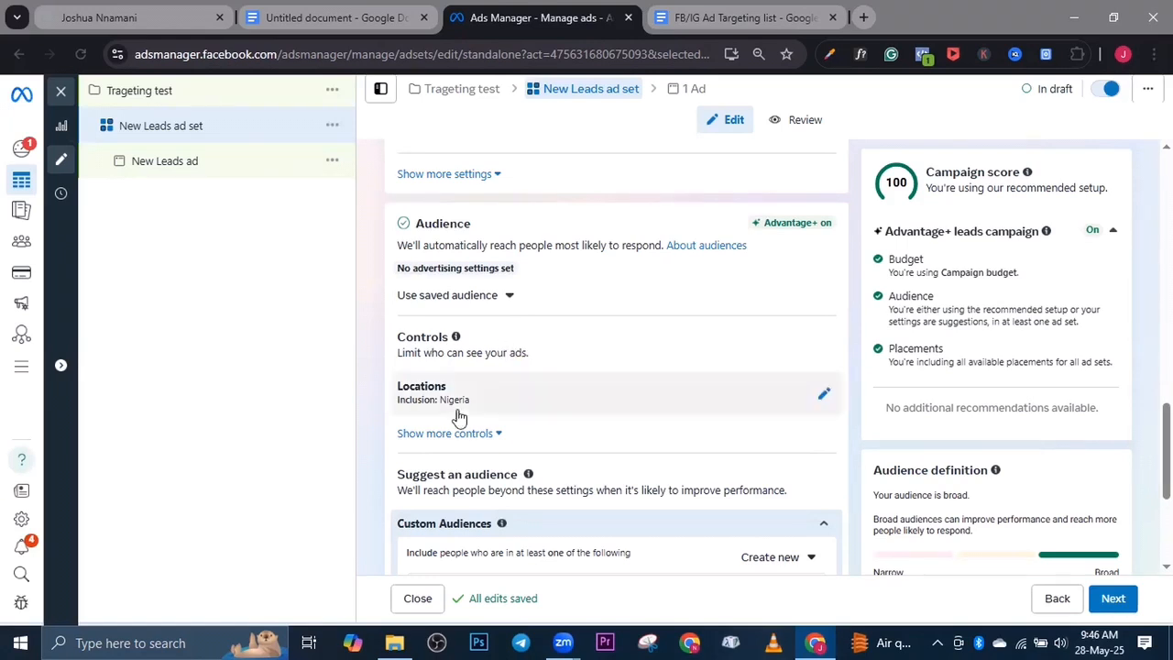
pyautogui.scroll(-2, 468, 370)
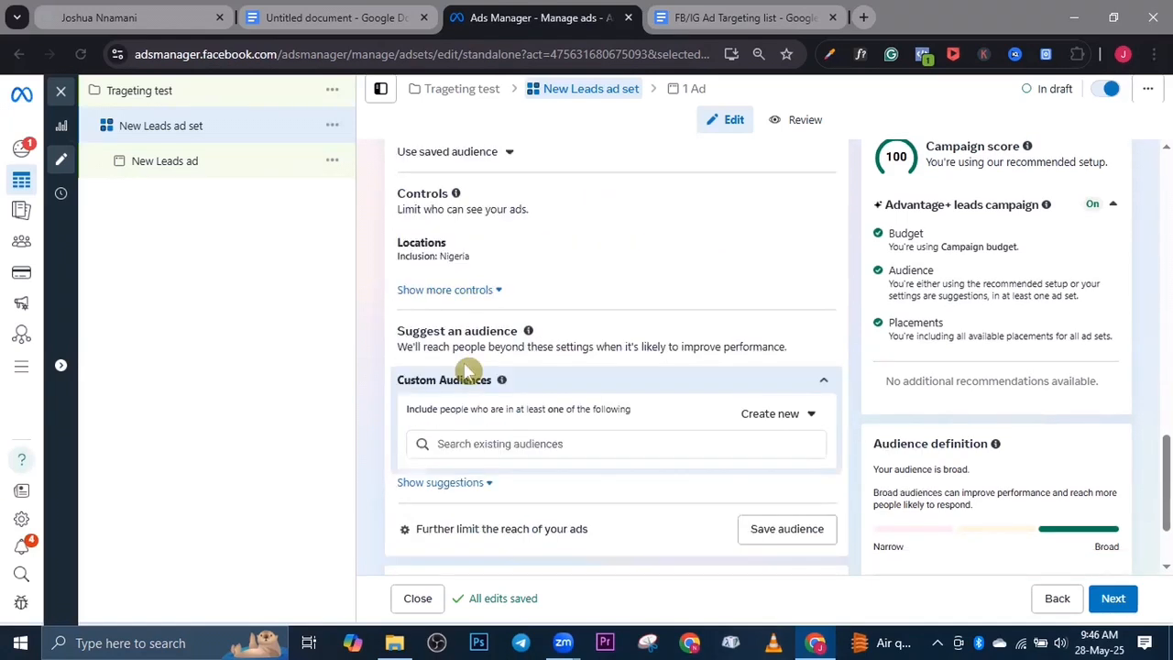
pyautogui.scroll(-2, 467, 370)
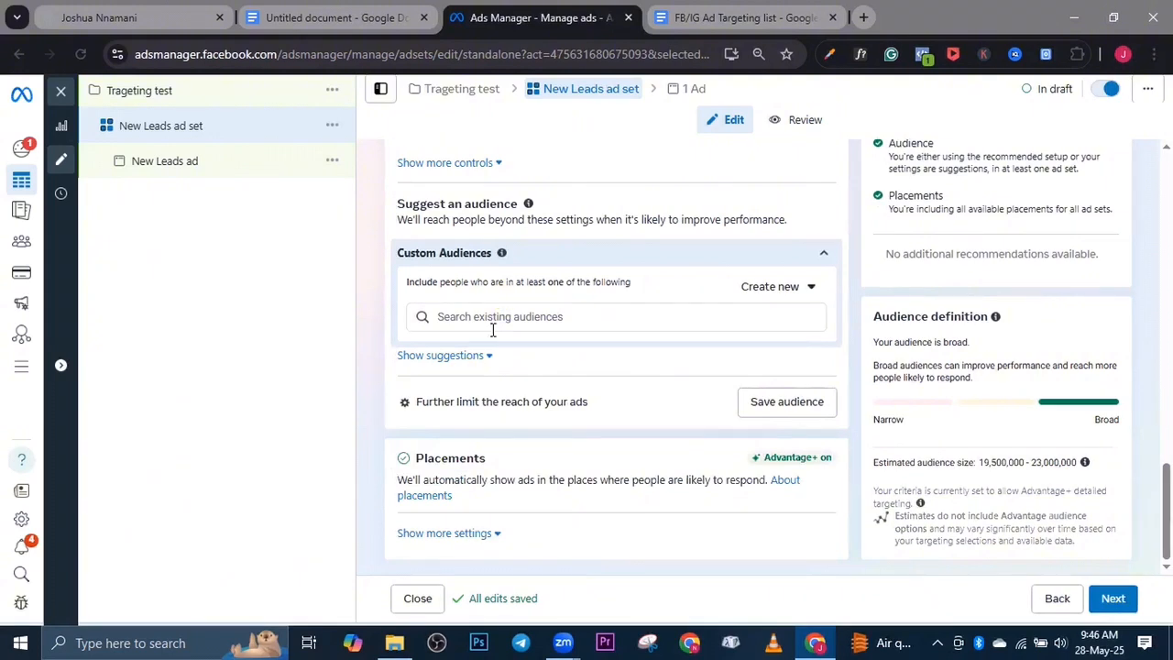
pyautogui.click(461, 412)
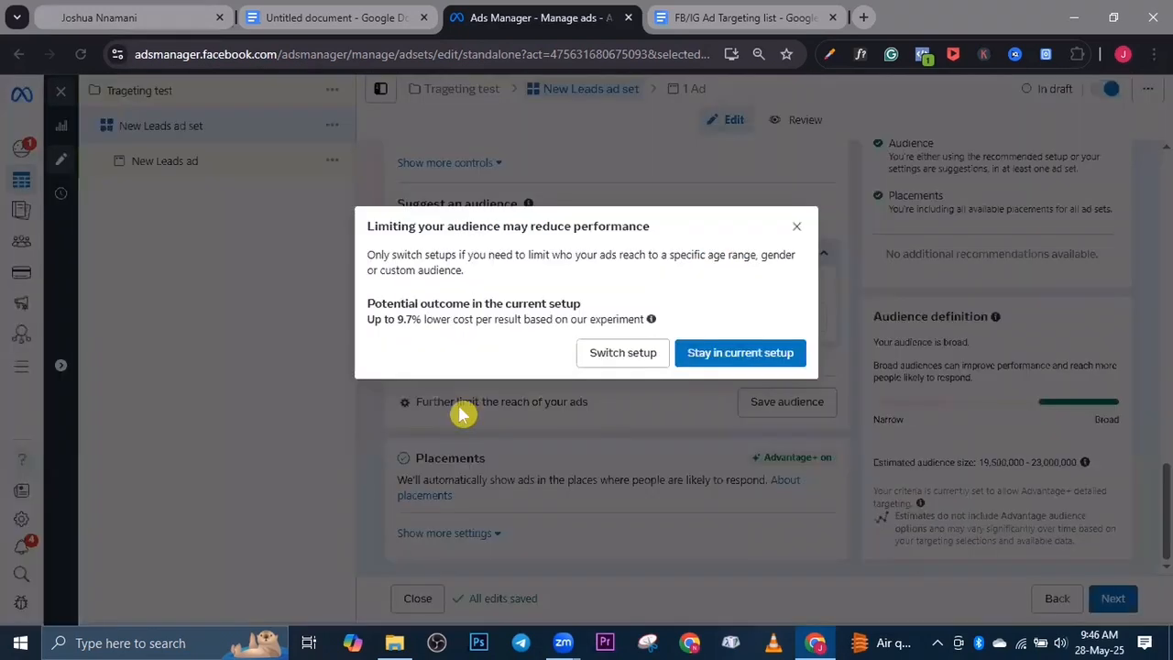
pyautogui.click(606, 358)
pyautogui.click(607, 358)
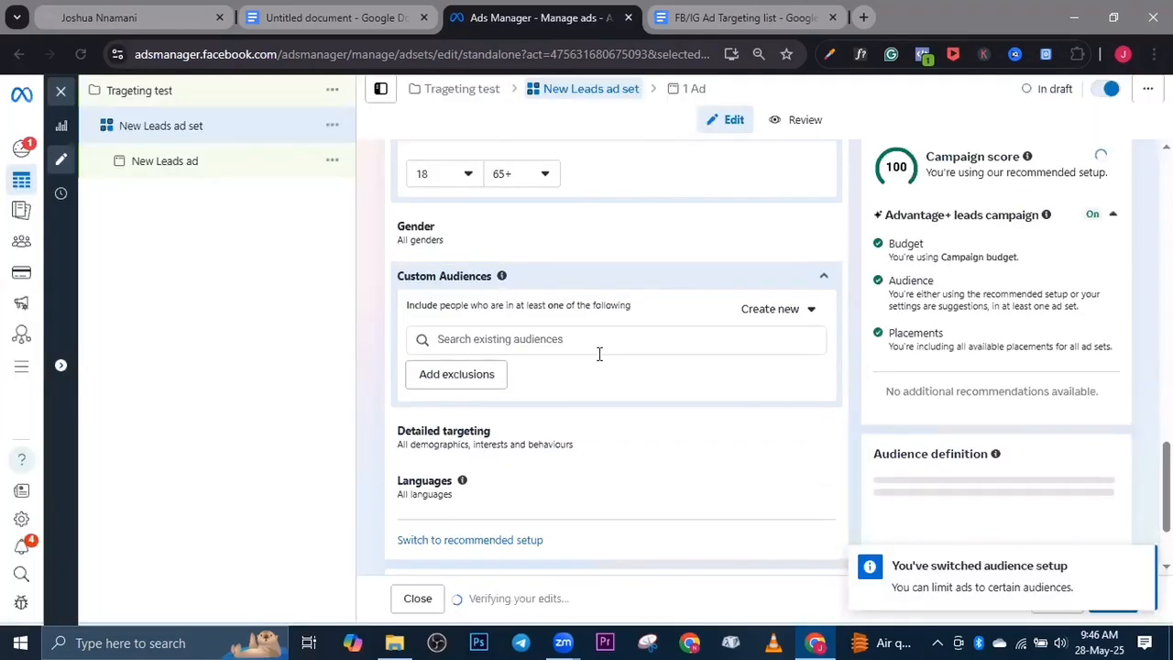
# Set the audience location to the neighborhood Banana Island, Lagos State, Nigeria by searching for "banana island" and including it
pyautogui.scroll(5, 534, 368)
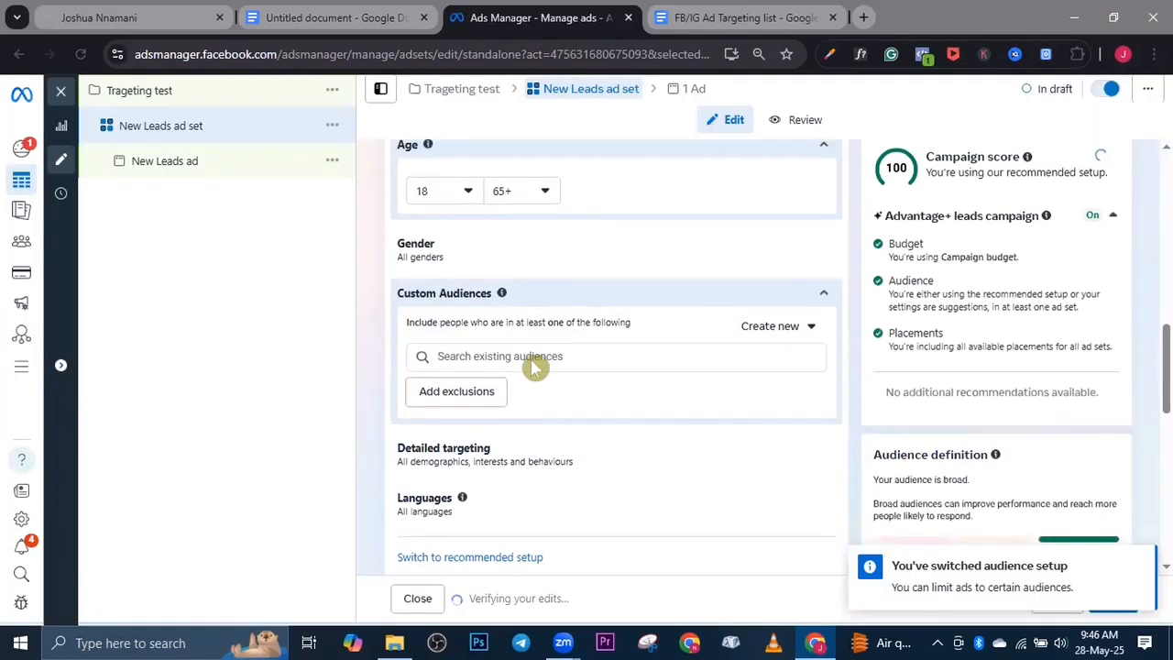
pyautogui.scroll(-2, 520, 382)
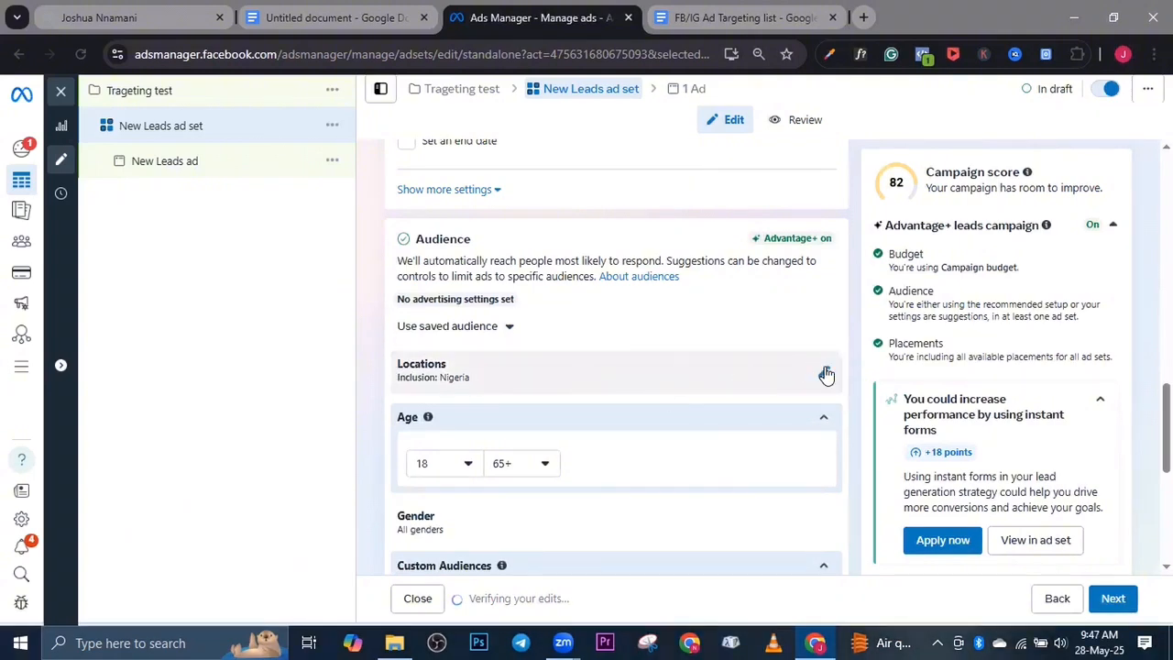
pyautogui.click(826, 375)
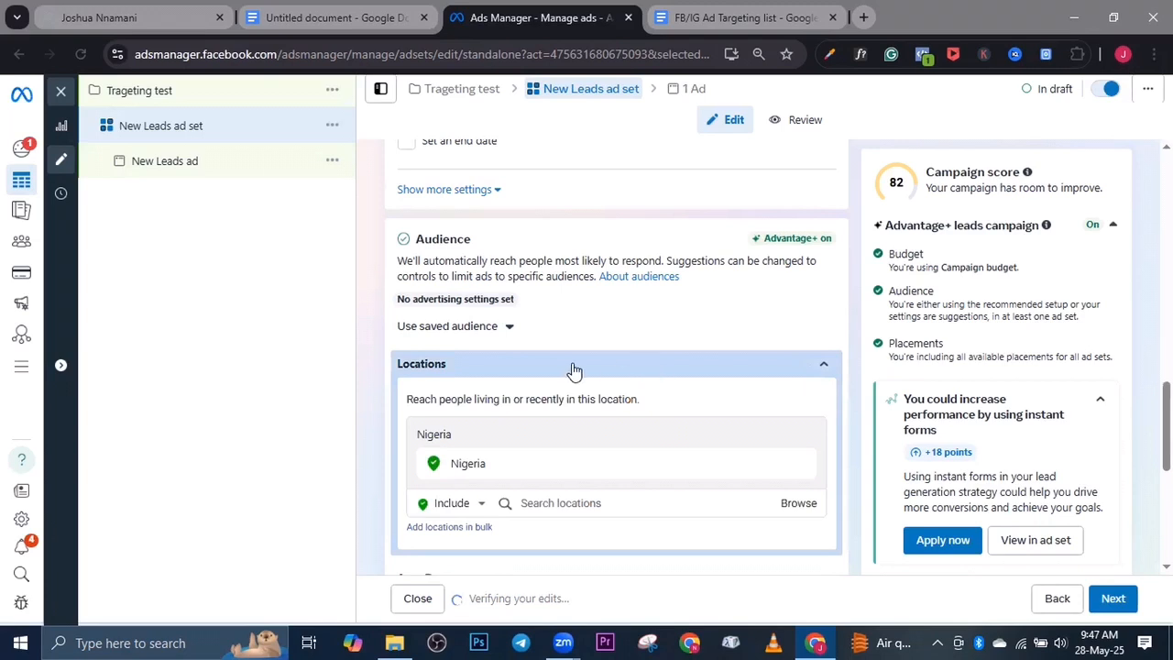
pyautogui.scroll(-3, 556, 362)
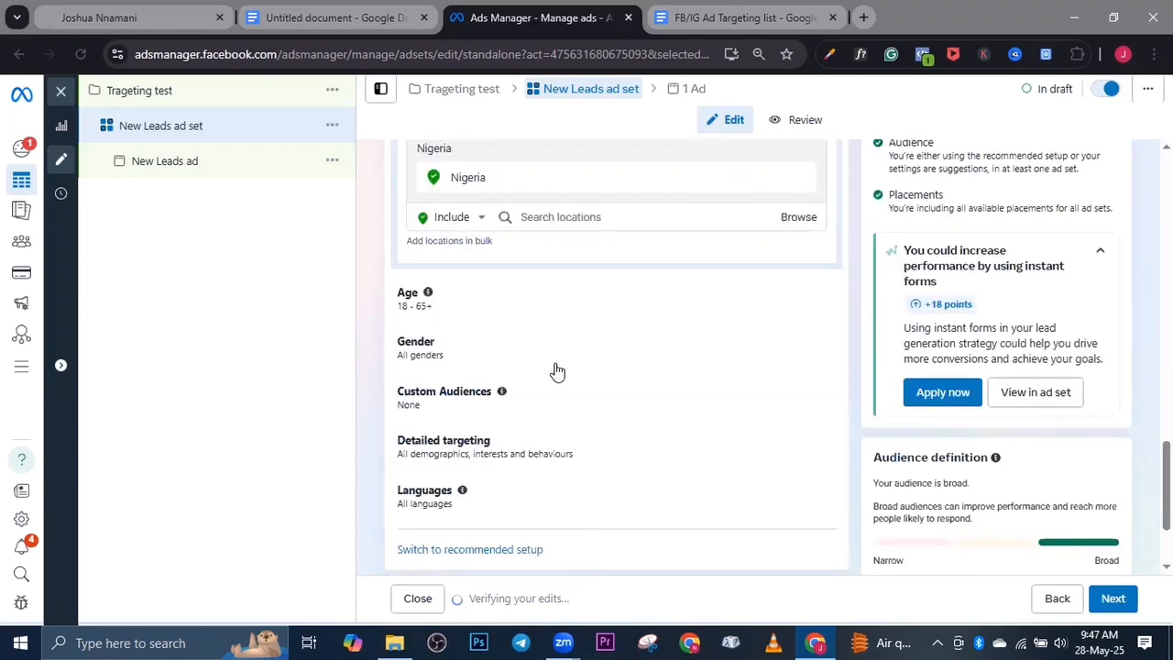
pyautogui.click(550, 217)
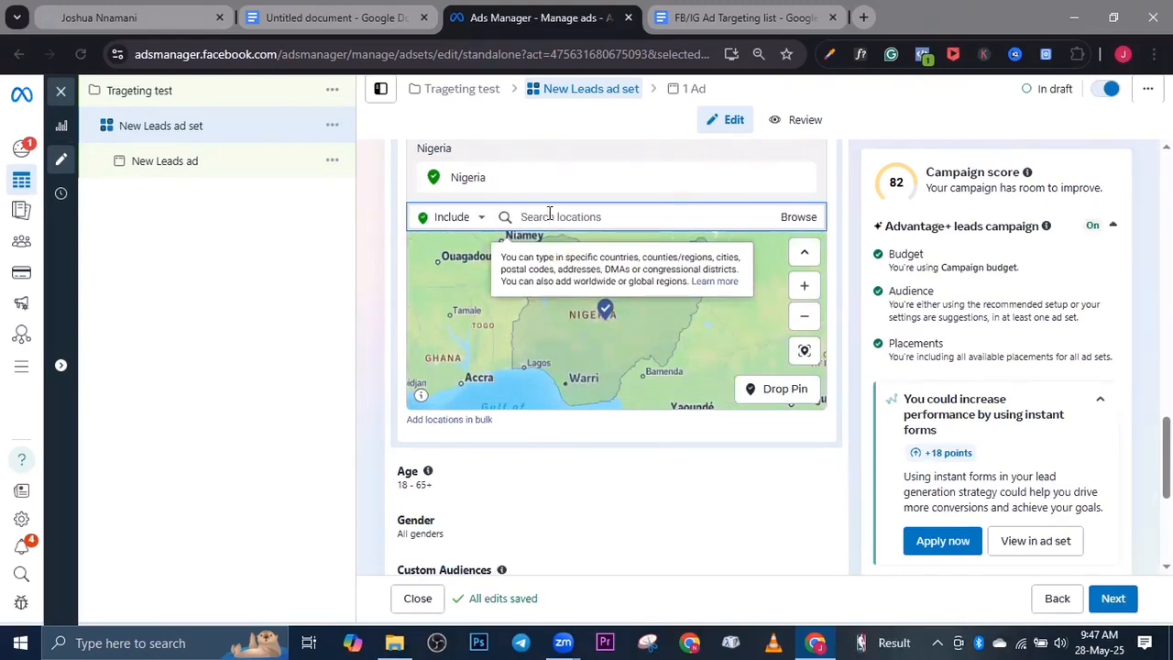
pyautogui.write('ba')
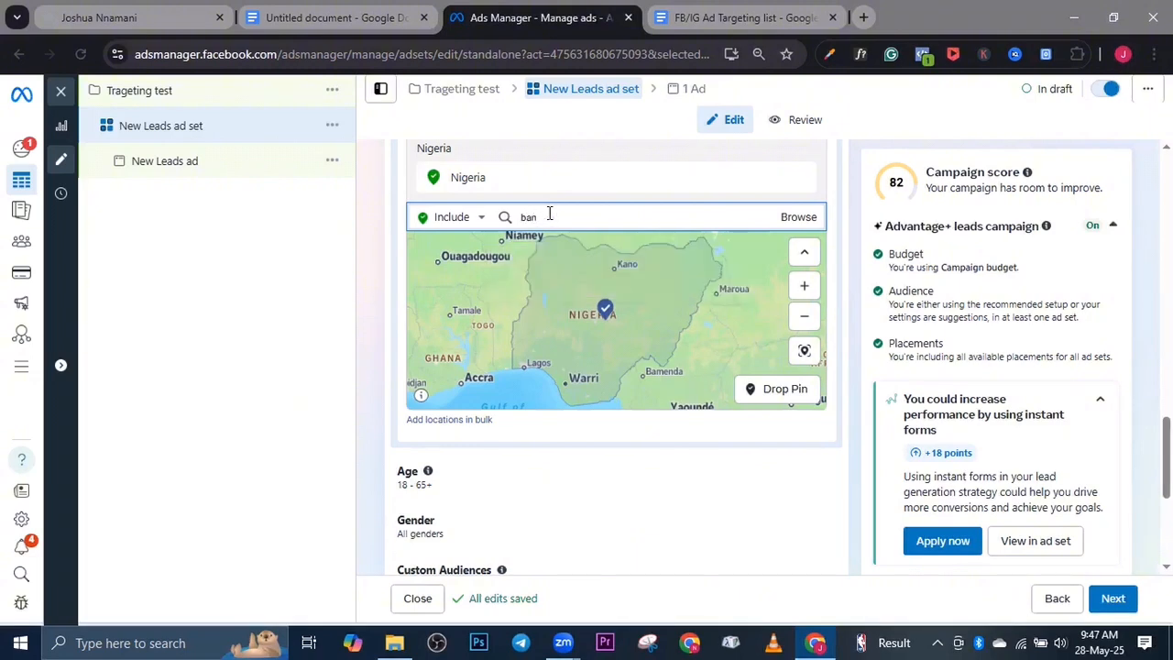
pyautogui.write('n')
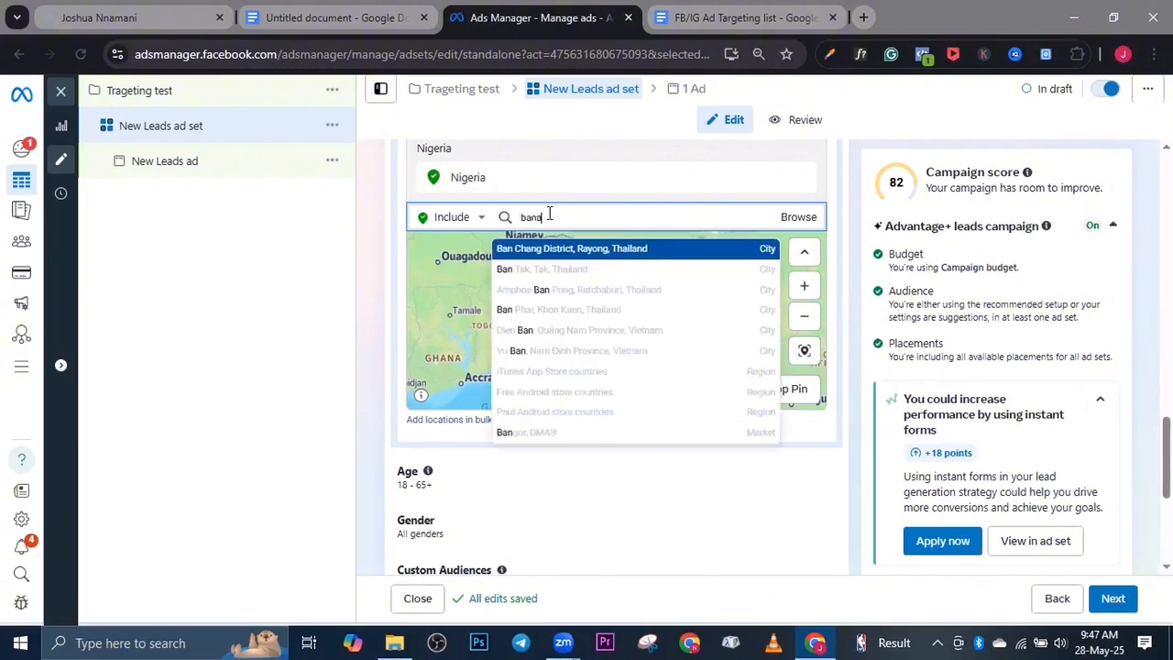
pyautogui.write('ana isla')
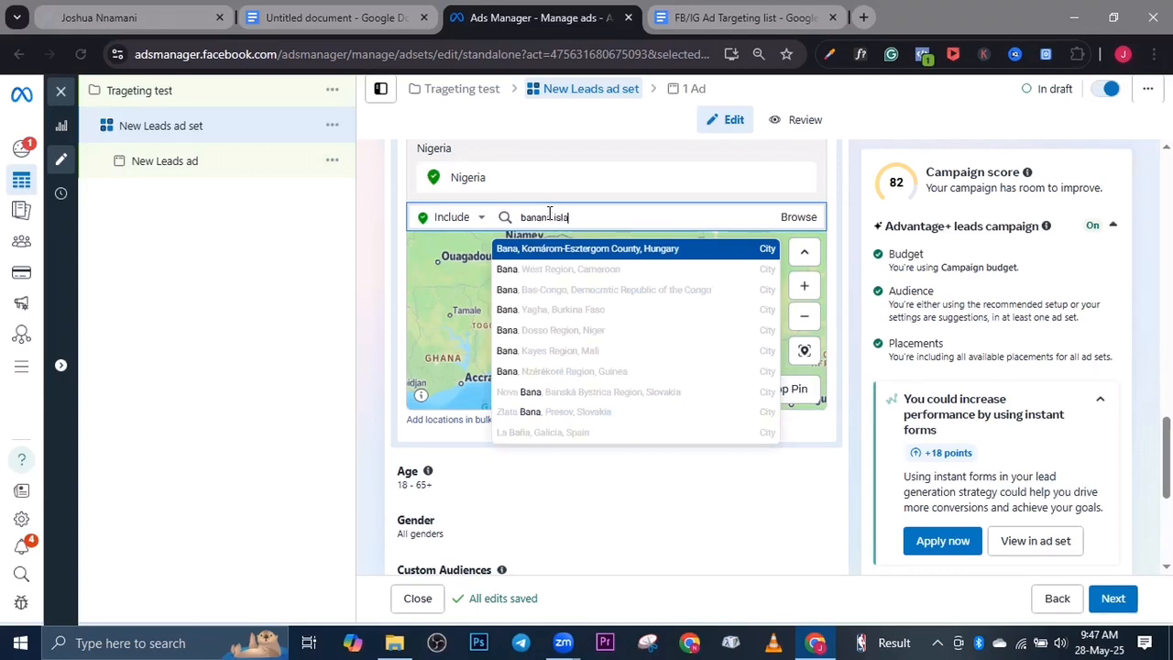
pyautogui.write('nd')
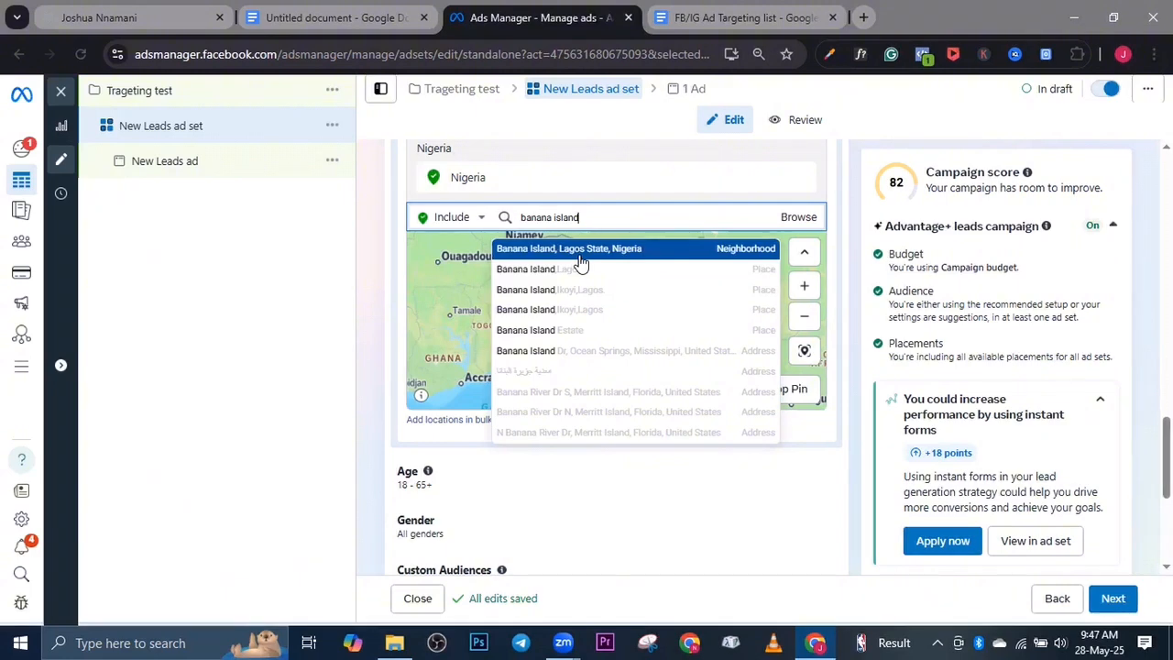
pyautogui.click(579, 255)
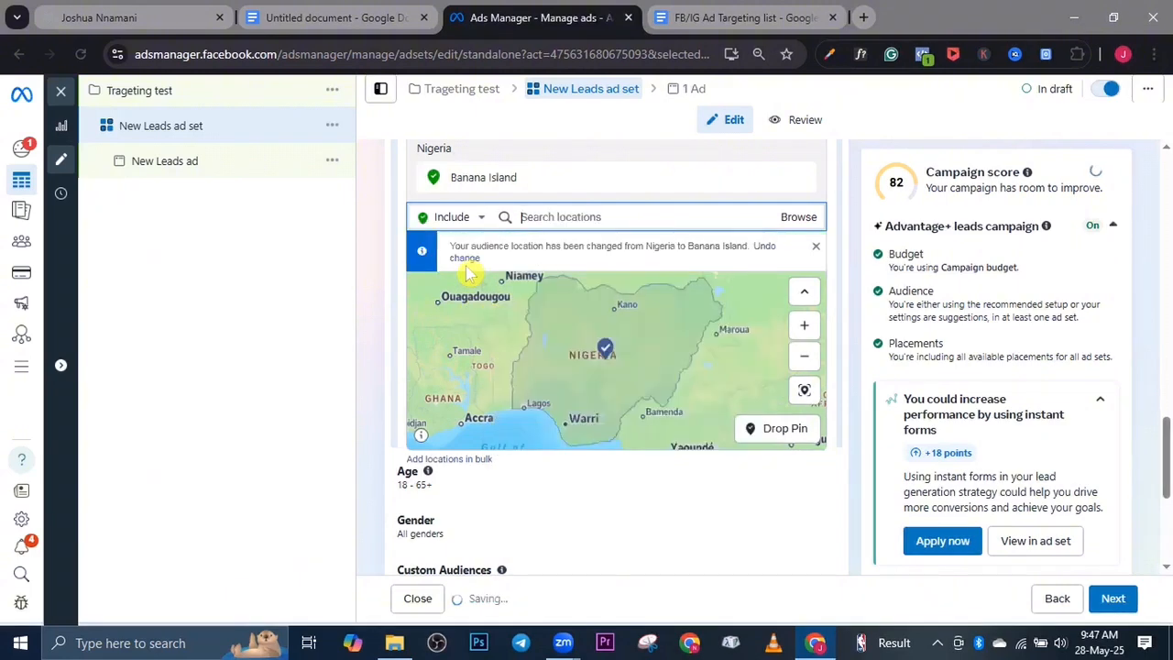
# Drop a pin on the location map at Ikeja, Lagos, to include the area around it in the audience
pyautogui.click(761, 431)
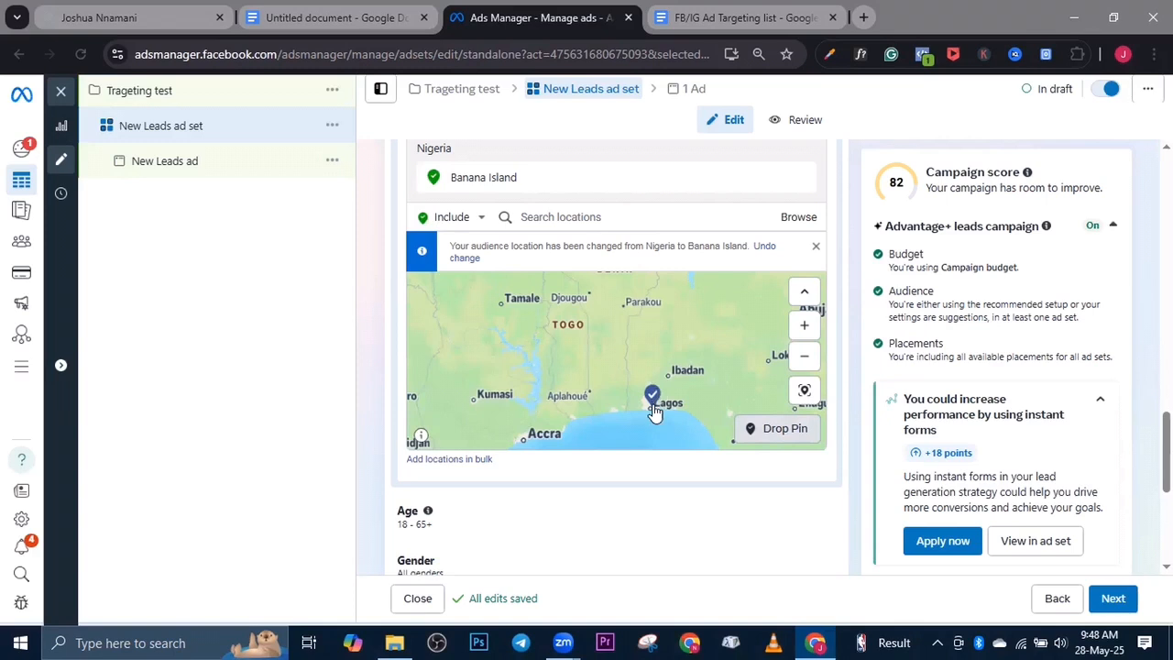
pyautogui.scroll(2, 654, 410)
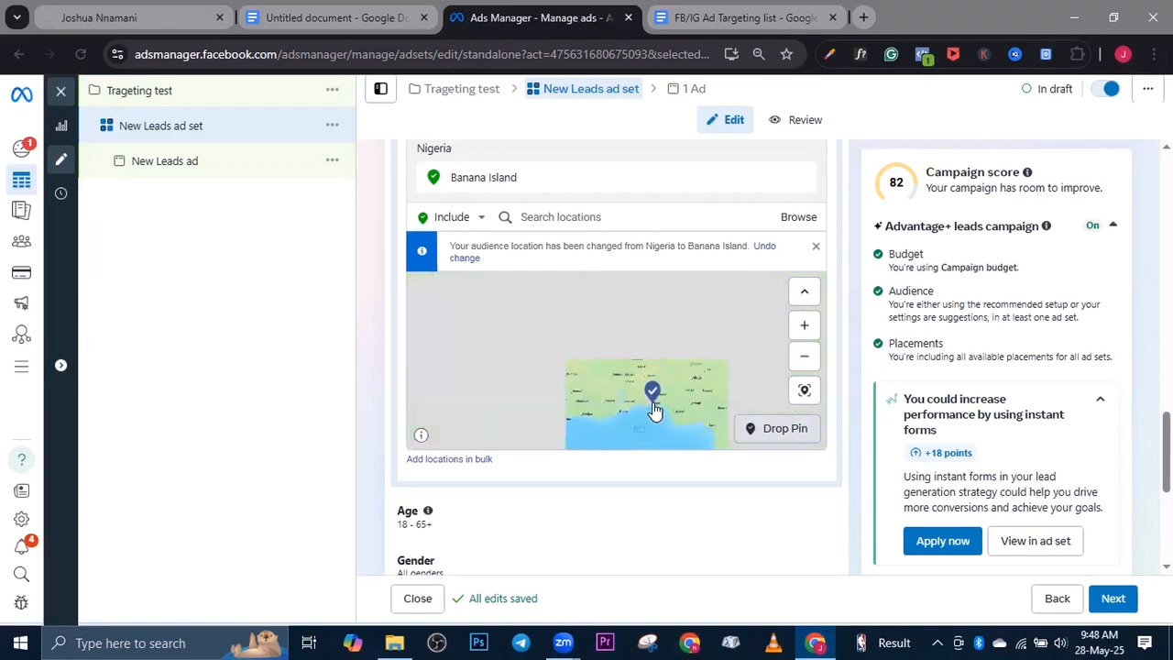
pyautogui.scroll(-3, 653, 399)
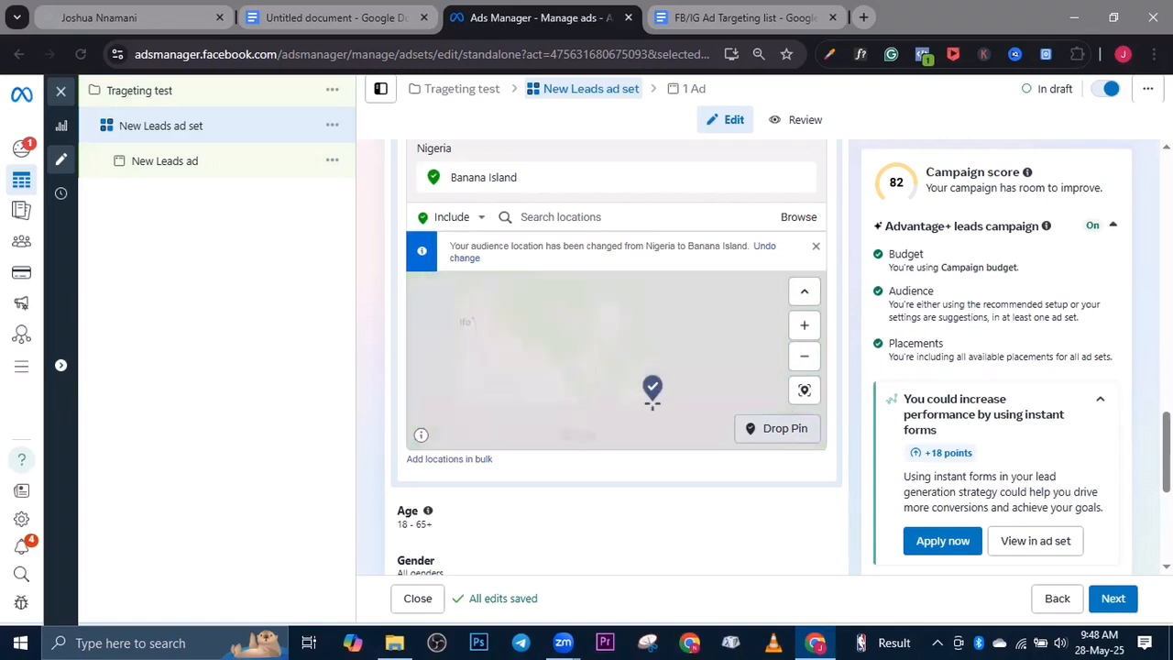
pyautogui.scroll(3, 653, 404)
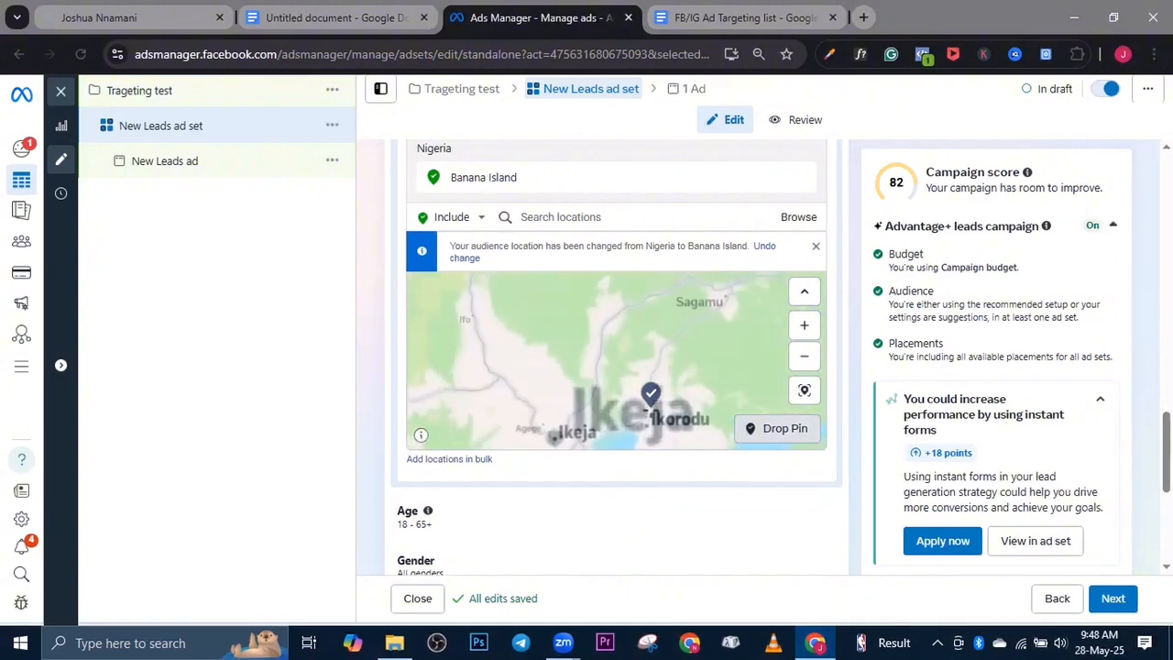
pyautogui.scroll(-1, 642, 417)
pyautogui.scroll(3, 639, 422)
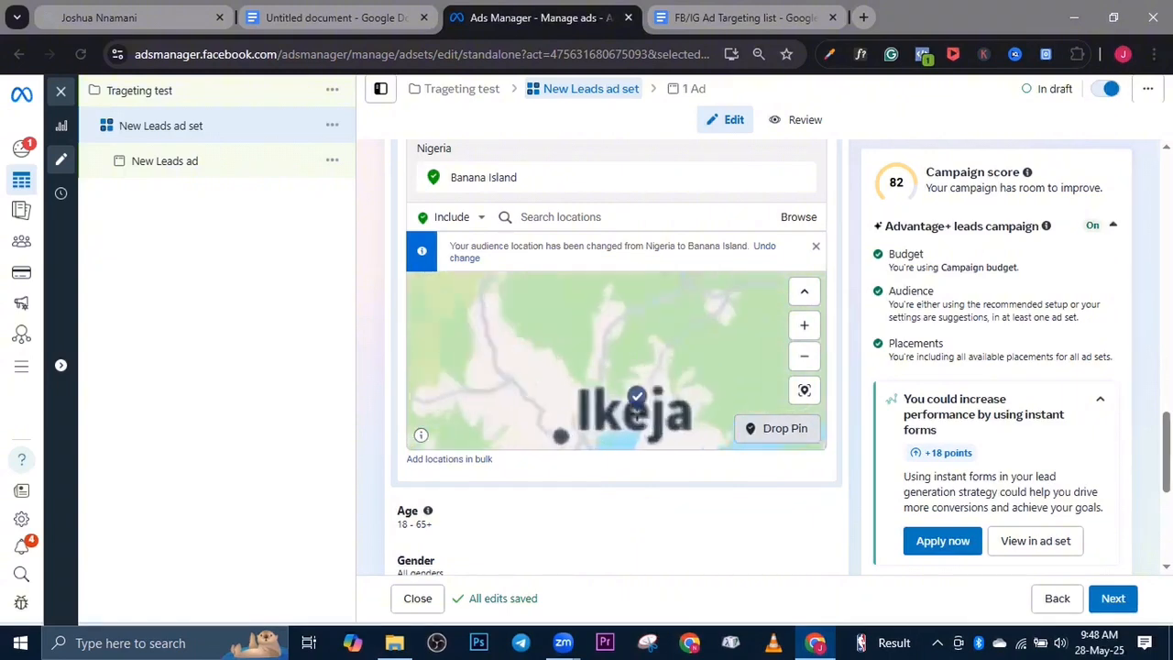
pyautogui.scroll(-1, 638, 421)
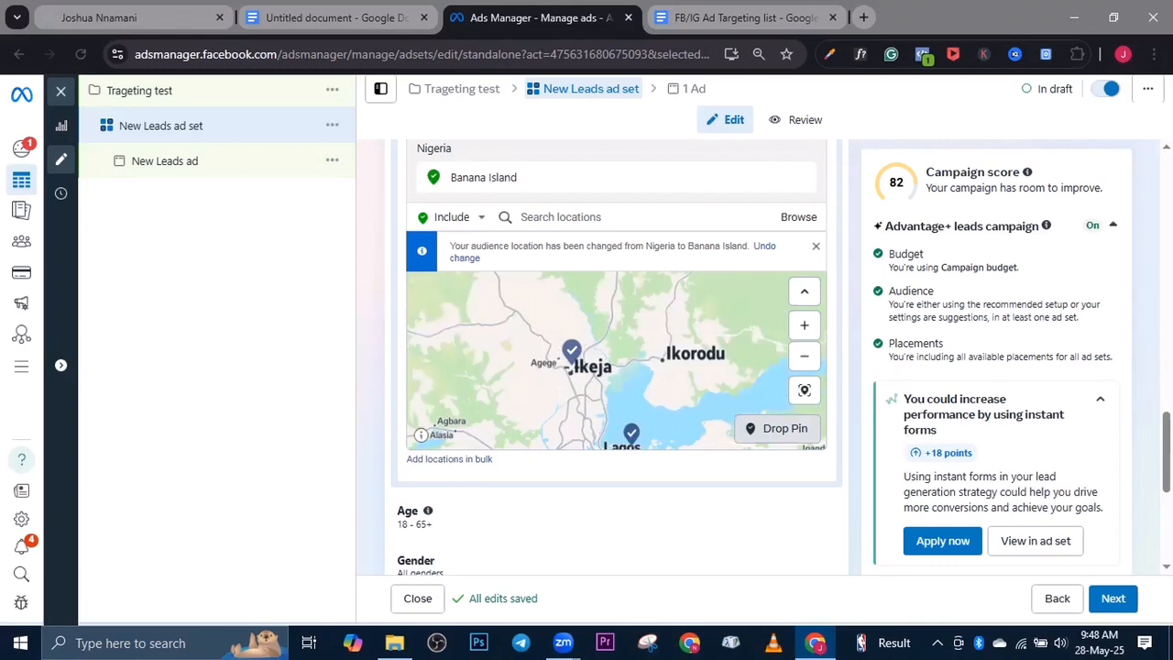
pyautogui.click(570, 370)
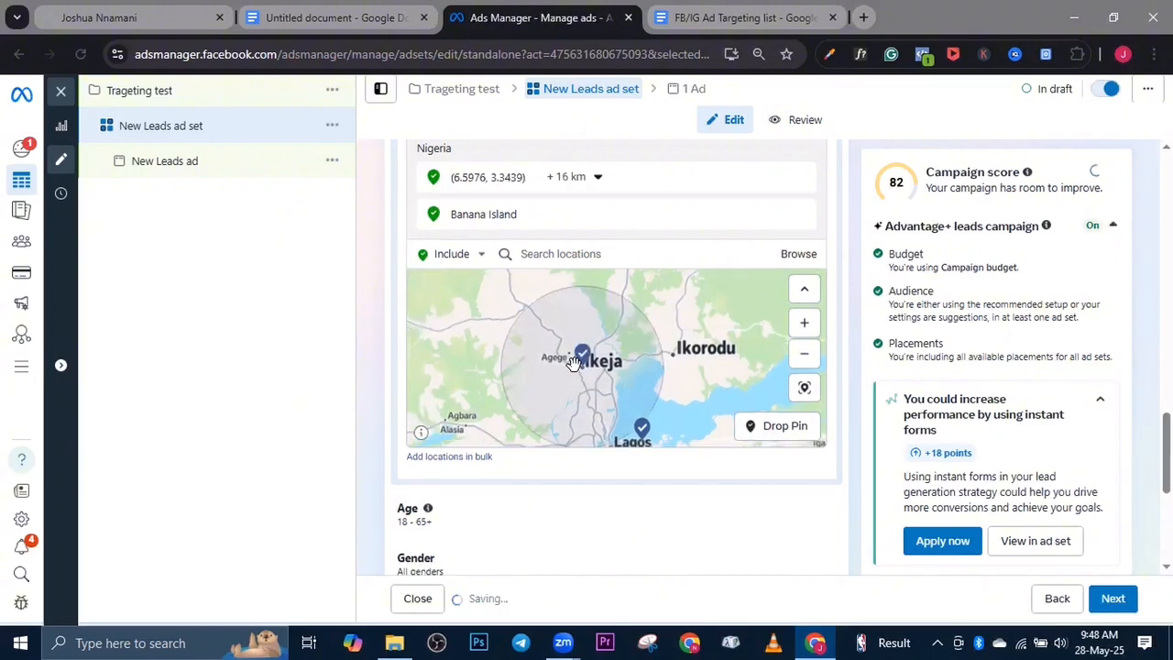
# Try to reduce the radius around the dropped Ikeja pin to 6 km
pyautogui.click(591, 179)
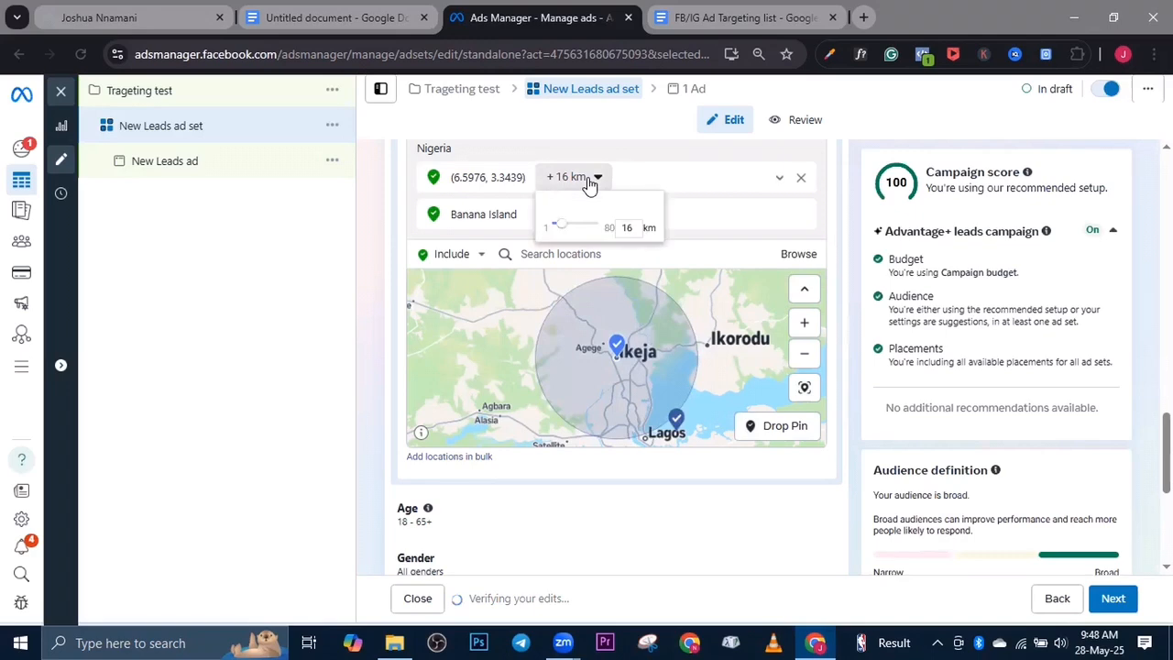
pyautogui.click(556, 230)
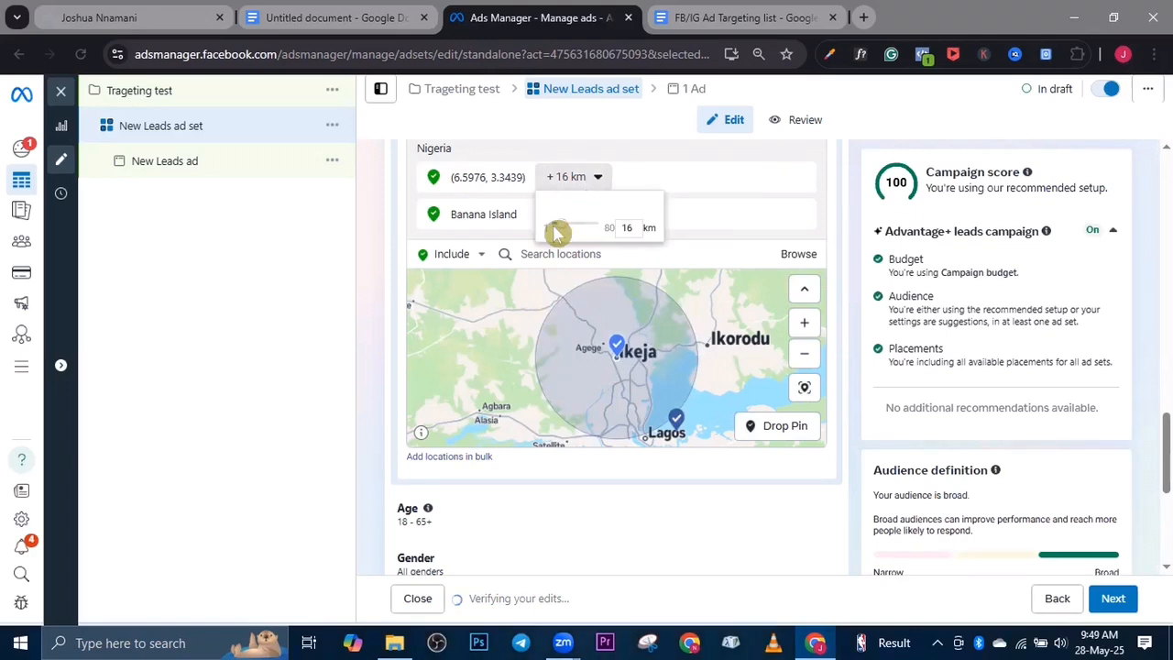
pyautogui.moveTo(557, 232)
pyautogui.mouseDown()
pyautogui.moveTo(537, 230)
pyautogui.moveTo(563, 234)
pyautogui.mouseUp()
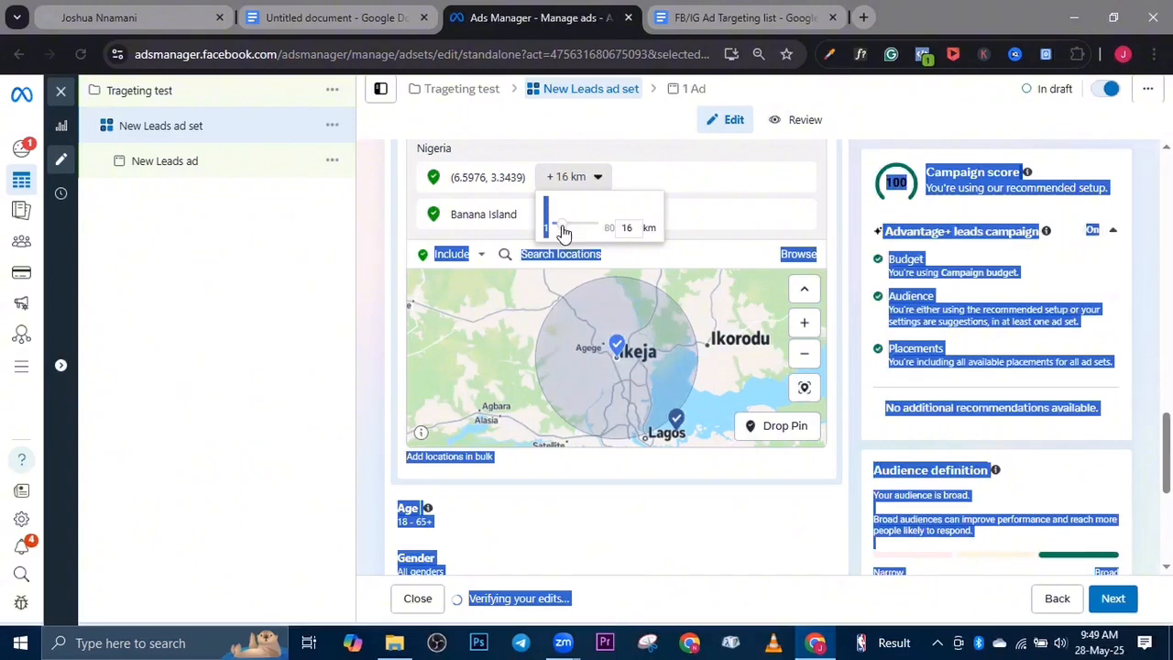
pyautogui.click(582, 223)
pyautogui.click(630, 227)
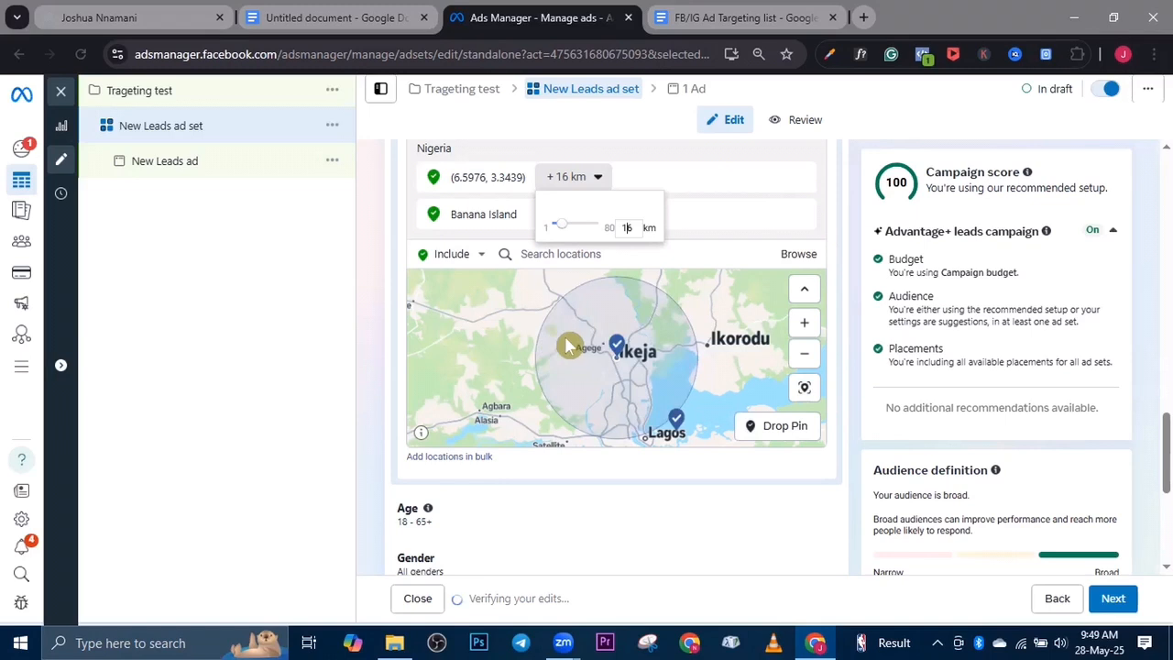
pyautogui.press('BackSpace')
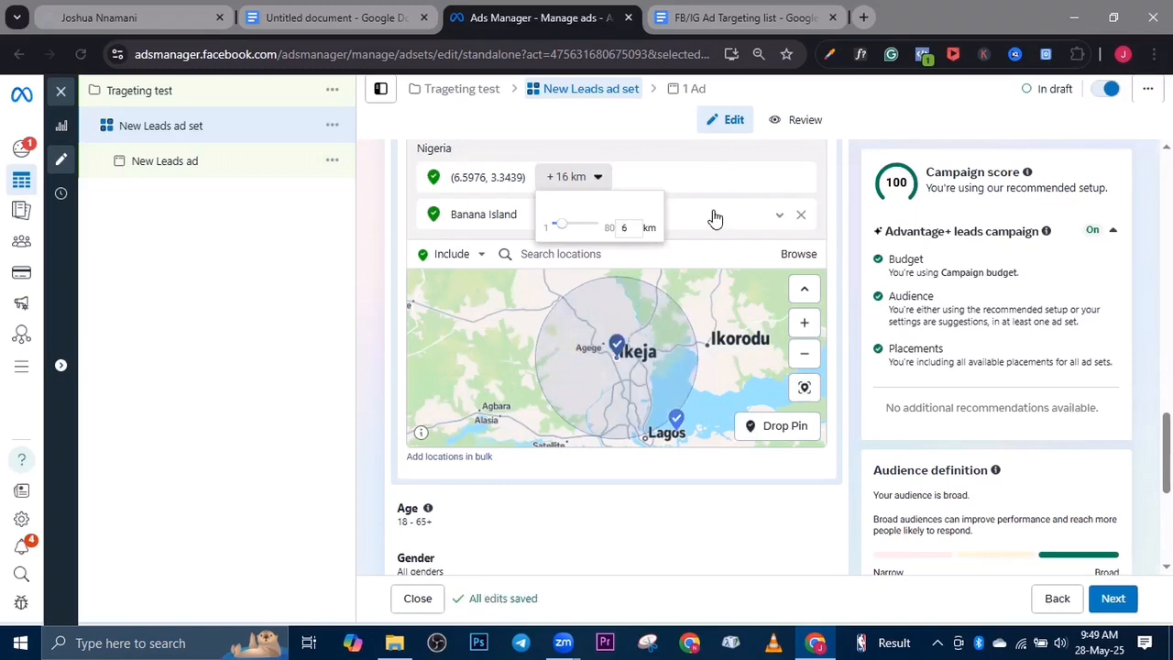
pyautogui.click(715, 217)
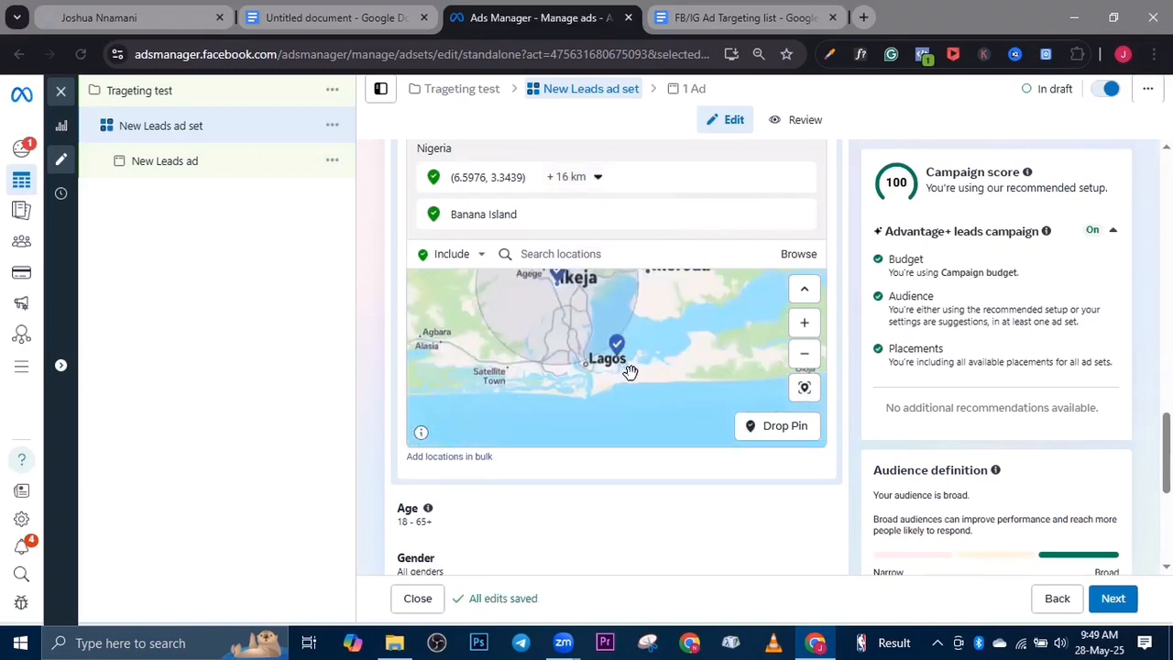
# Set the radius around the dropped Ikeja pin to 10 km
pyautogui.click(565, 178)
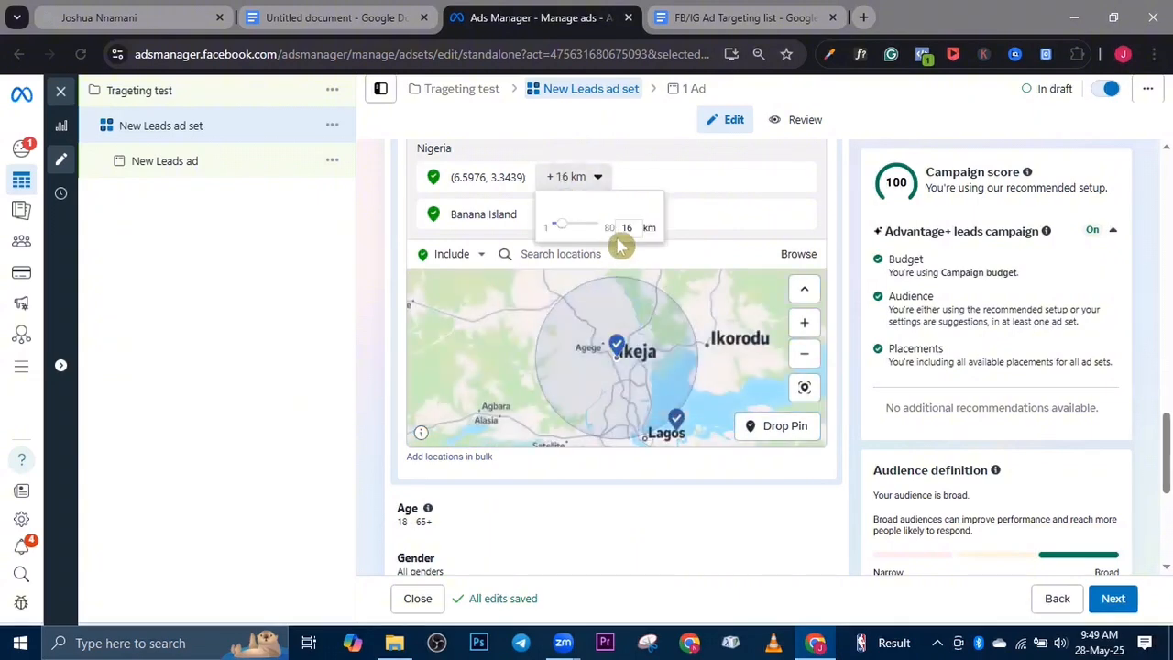
pyautogui.click(550, 226)
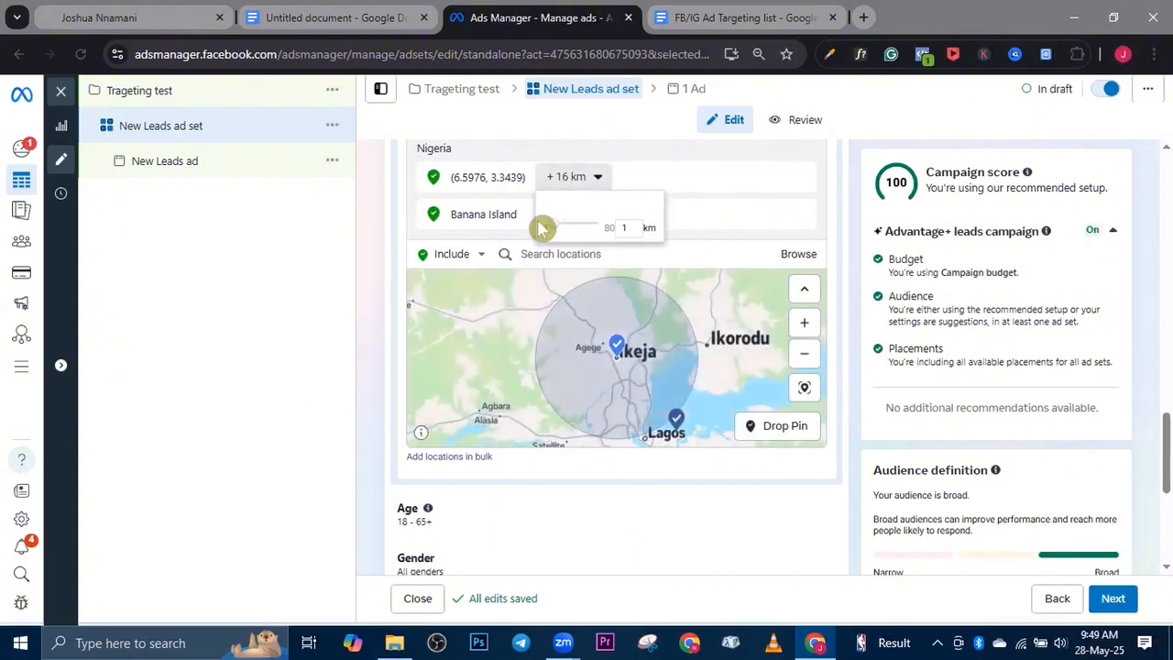
pyautogui.moveTo(547, 225); pyautogui.dragTo(559, 231)
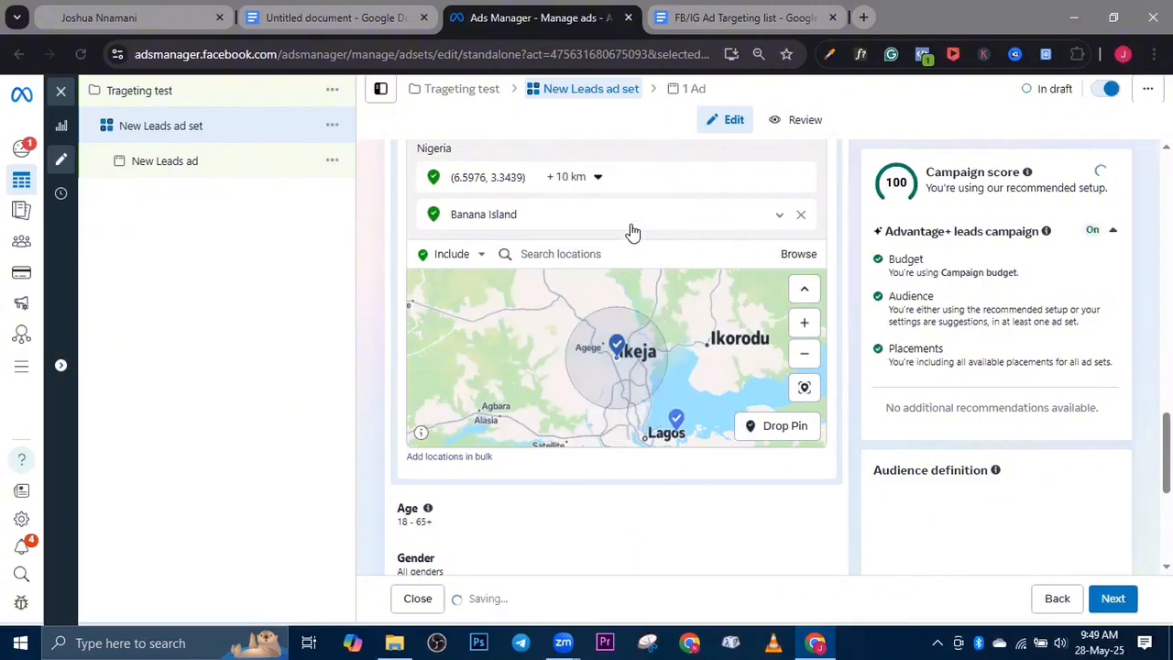
pyautogui.click(632, 229)
# Examine the coverage of the included locations on the map and the remaining audience settings of the ad set
pyautogui.scroll(3, 610, 330)
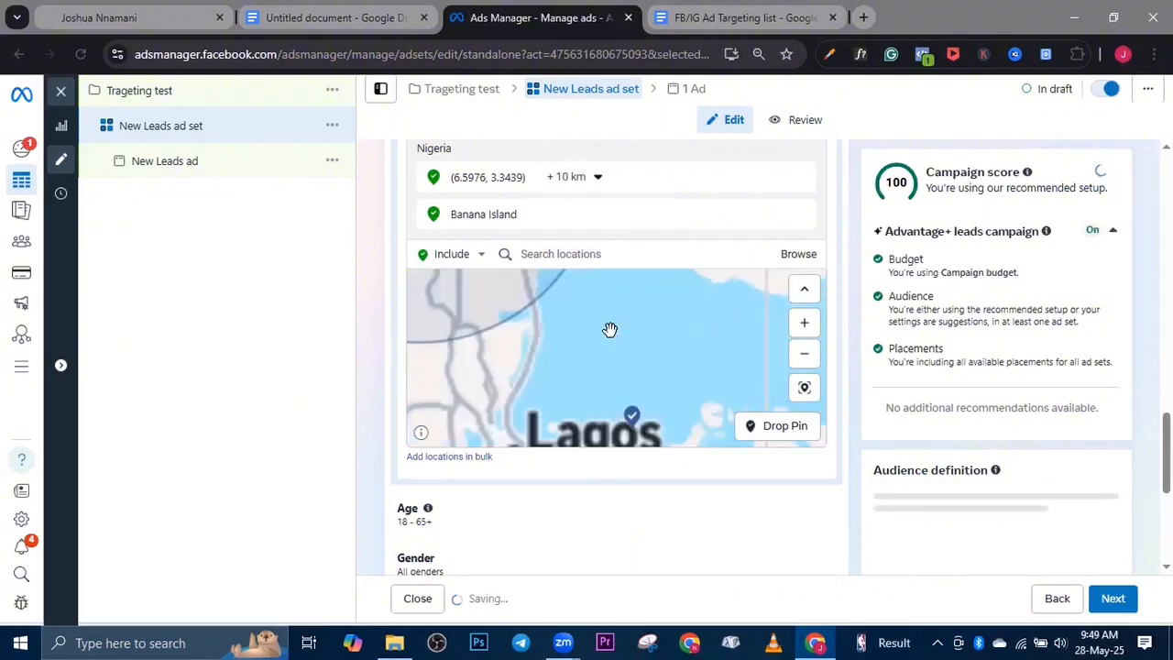
pyautogui.scroll(-4, 610, 330)
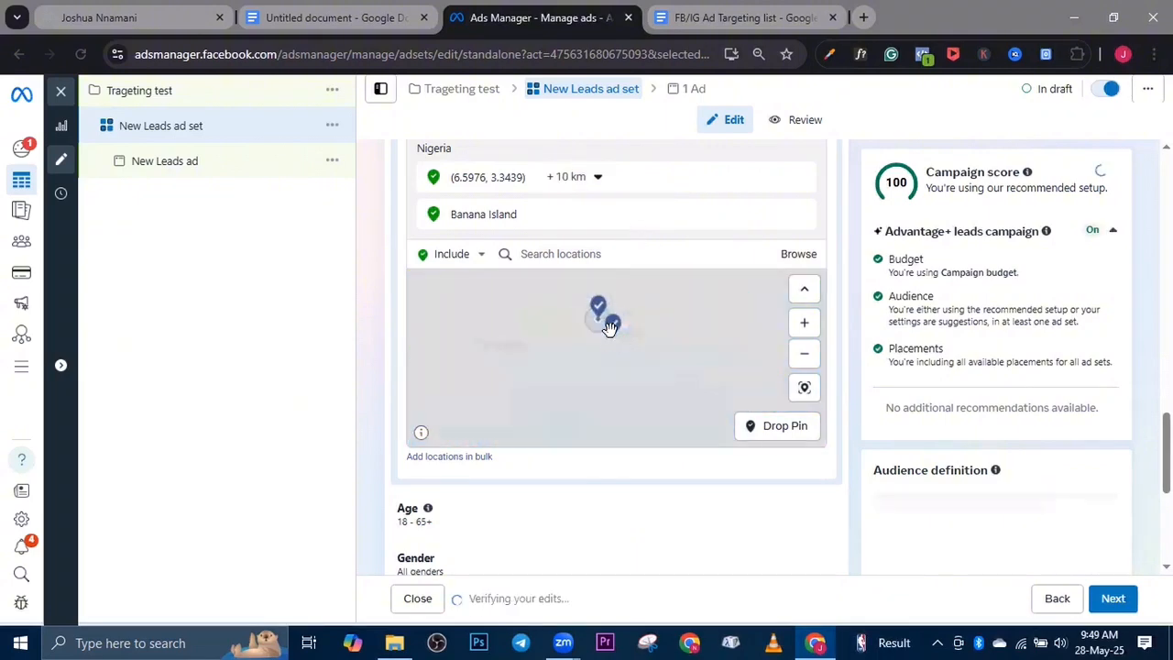
pyautogui.scroll(-2, 610, 332)
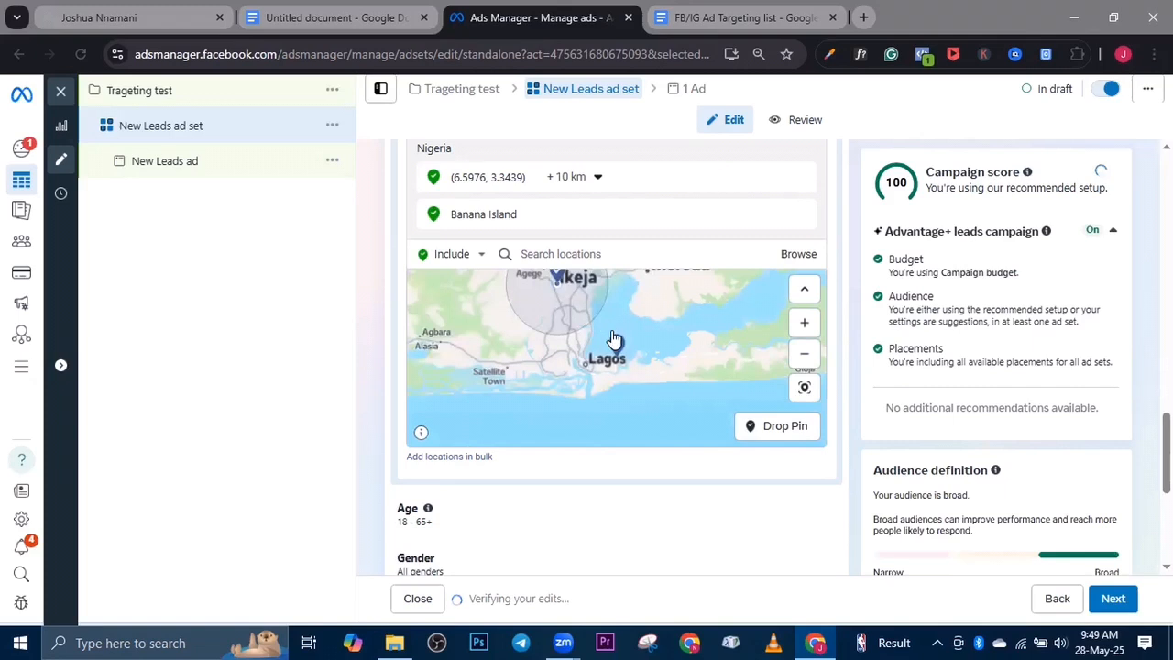
pyautogui.scroll(-2, 613, 337)
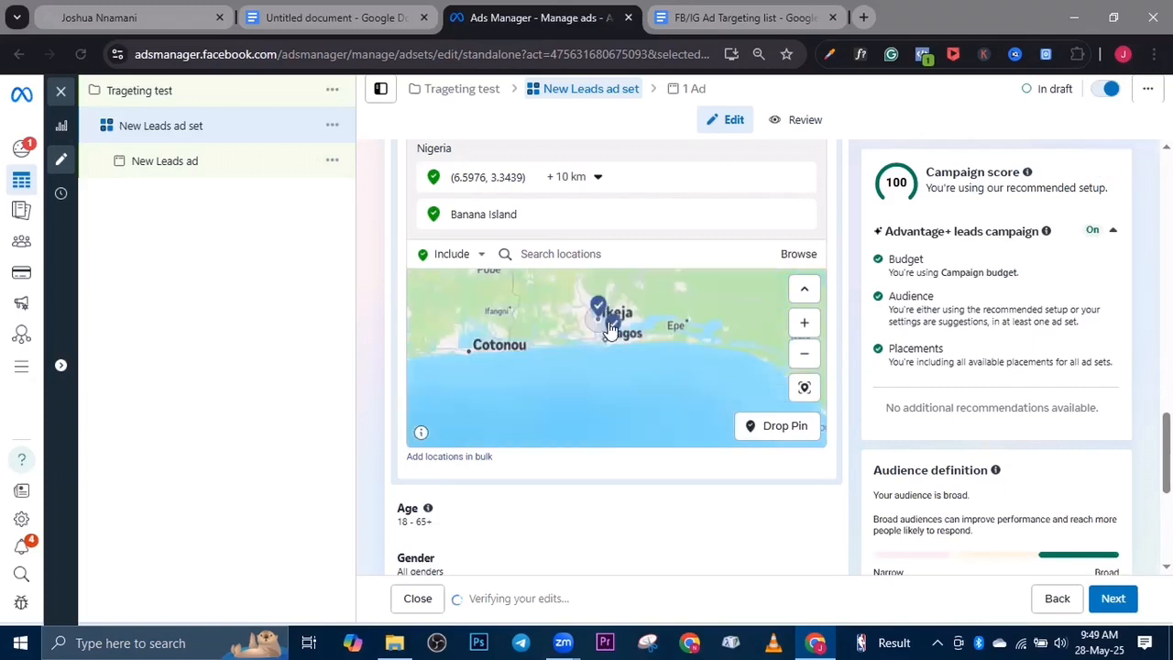
pyautogui.click(533, 264)
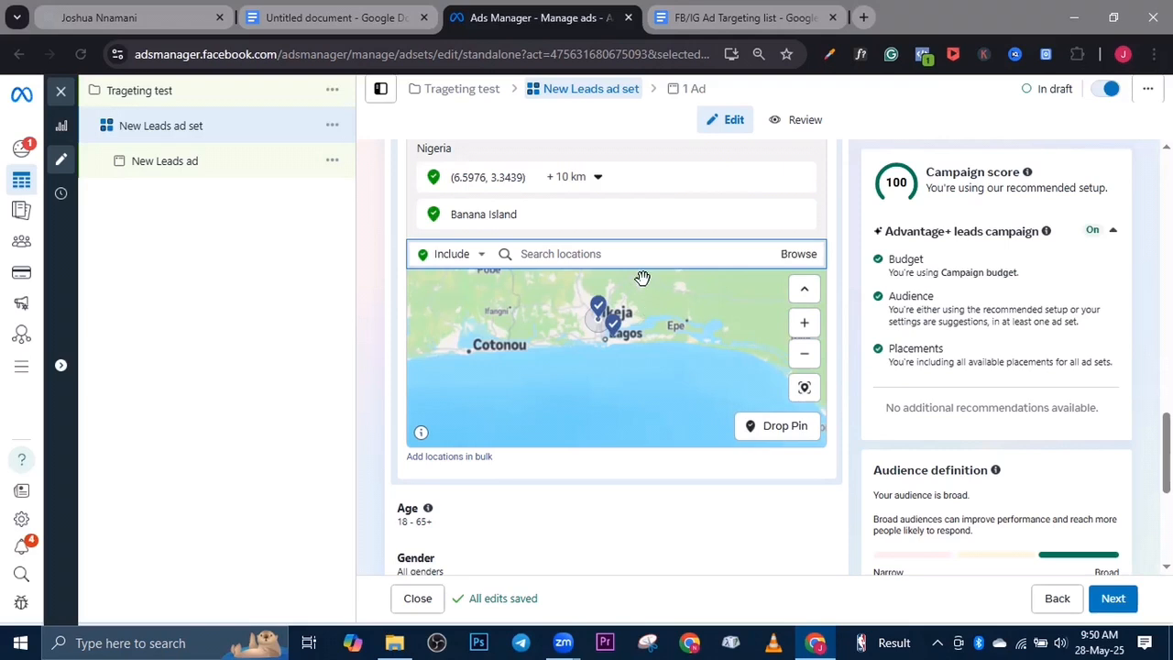
pyautogui.scroll(-4, 966, 381)
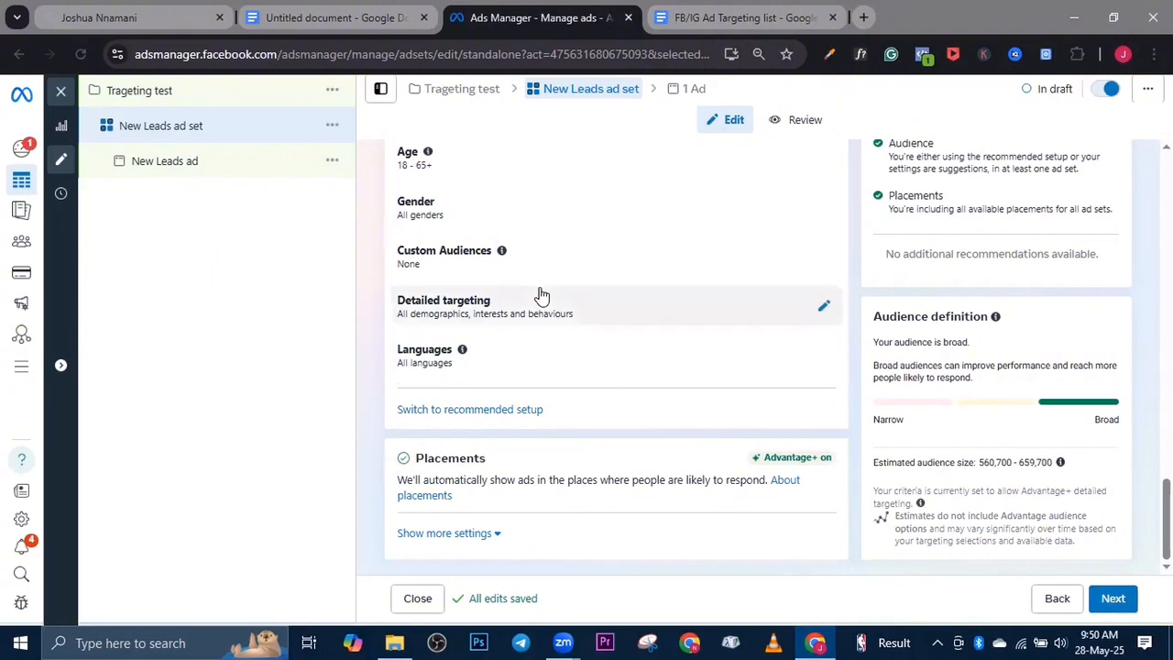
pyautogui.scroll(4, 542, 296)
pyautogui.scroll(-1, 541, 296)
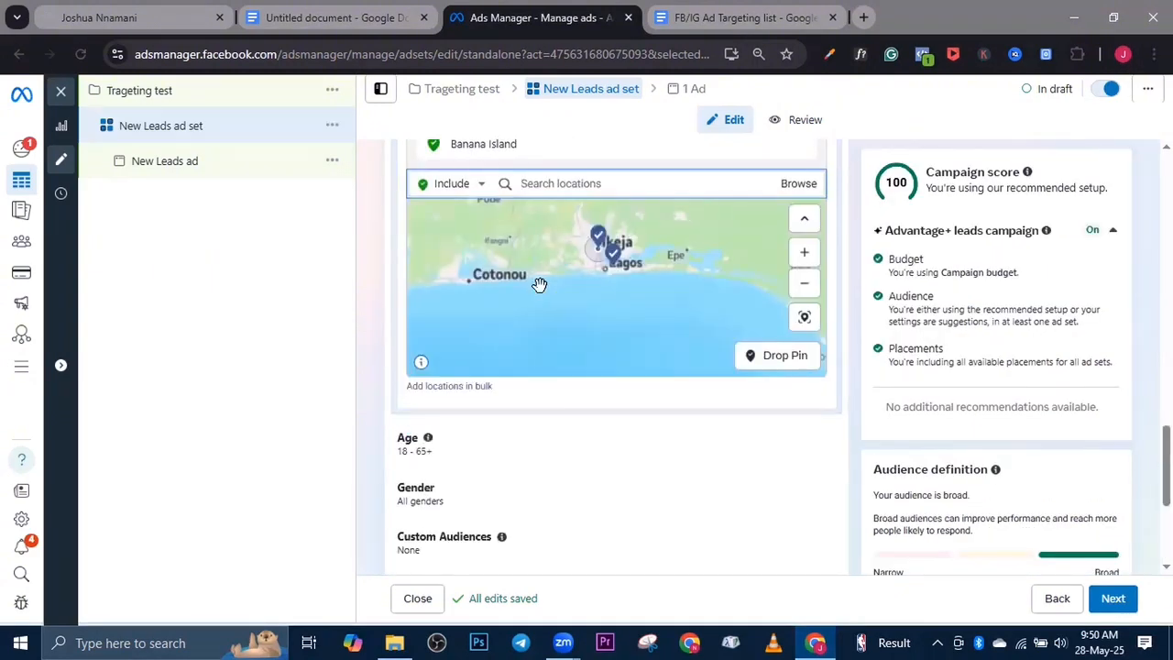
# Switch to the Google Docs document and remove the black highlight from the second list item, Engaged Buyers/Shoppers
pyautogui.click(333, 18)
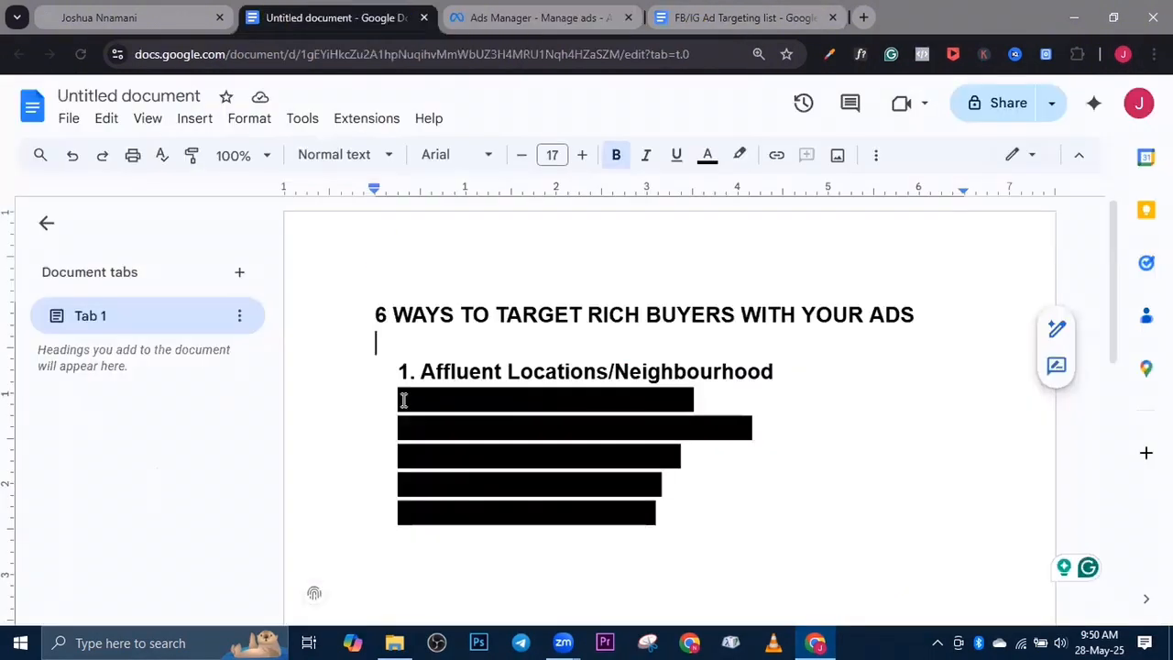
pyautogui.click(394, 400)
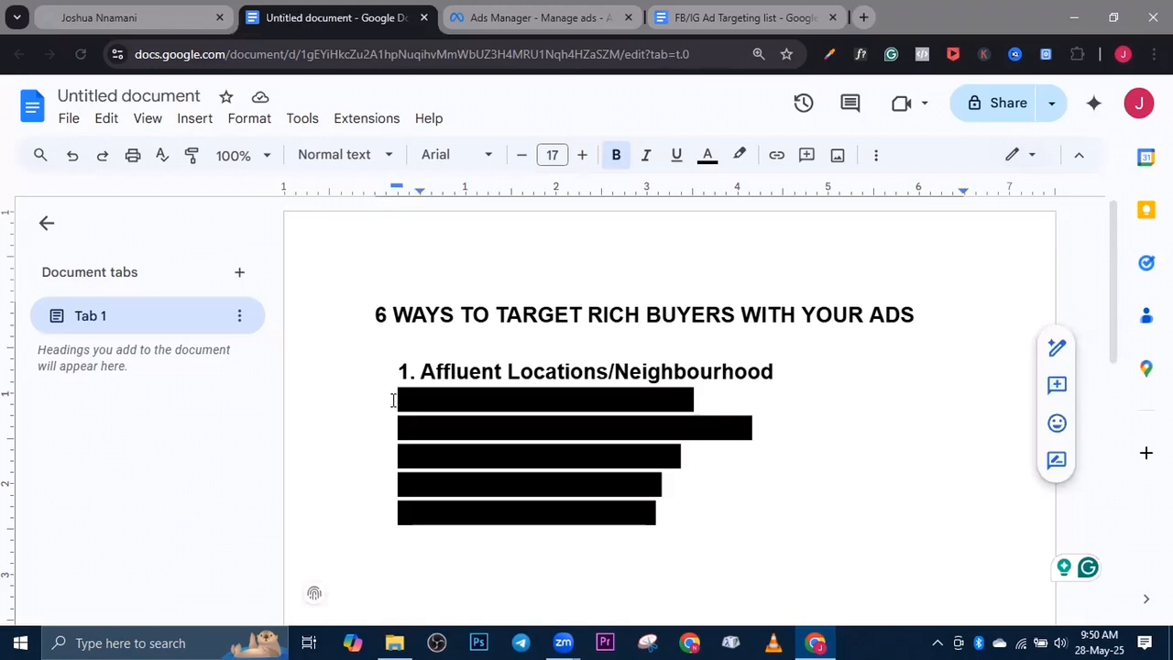
pyautogui.tripleClick(394, 401)
pyautogui.click(740, 156)
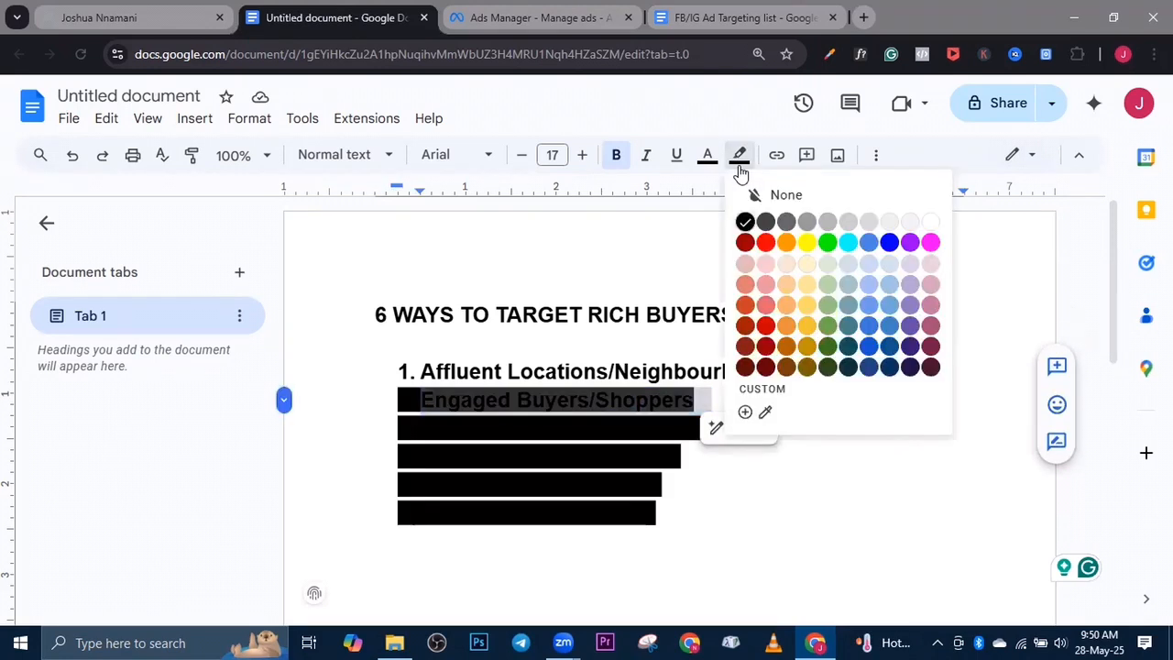
pyautogui.click(768, 195)
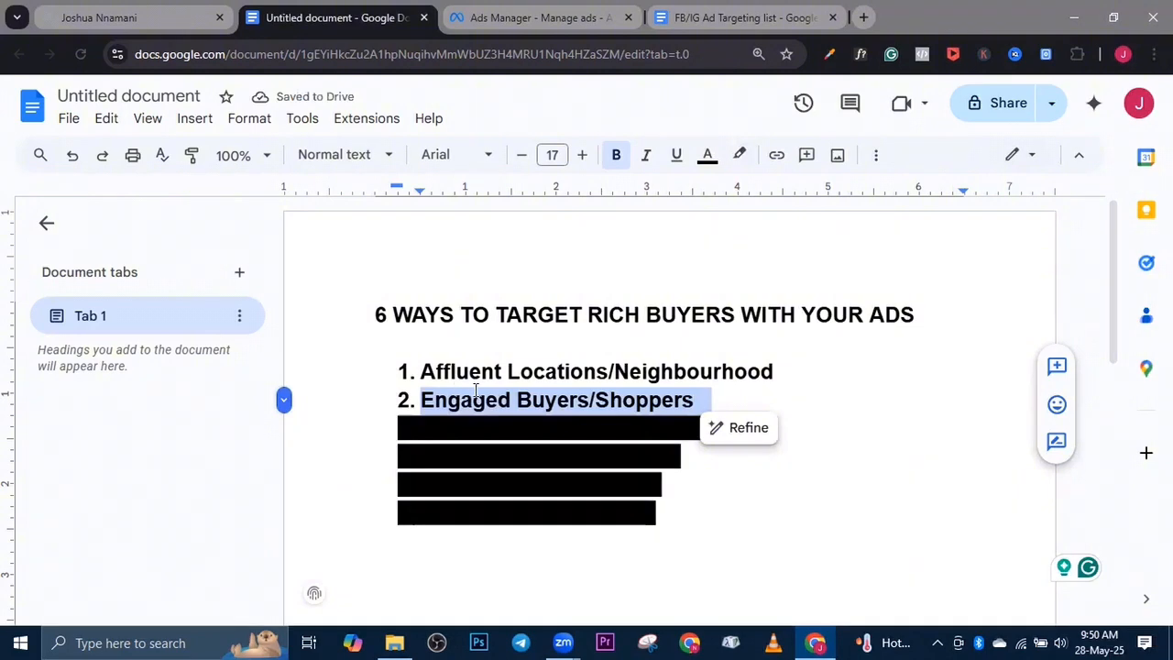
# Switch to Ads Manager and open the detailed targeting of the New Leads ad set for editing
pyautogui.click(477, 18)
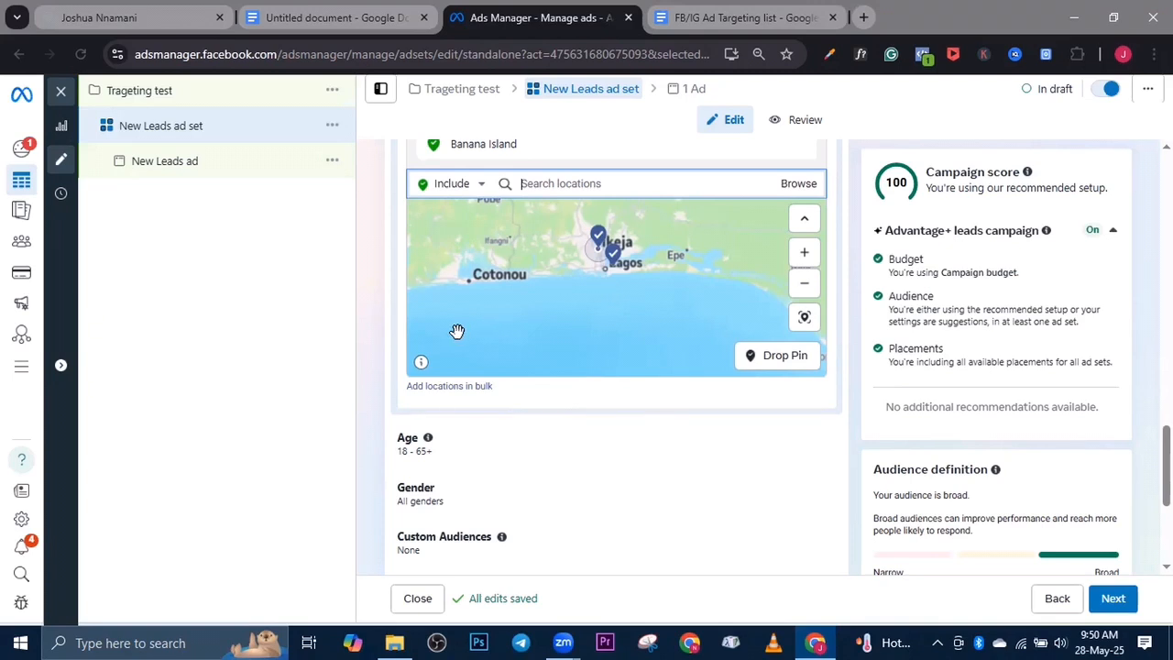
pyautogui.scroll(-3, 458, 331)
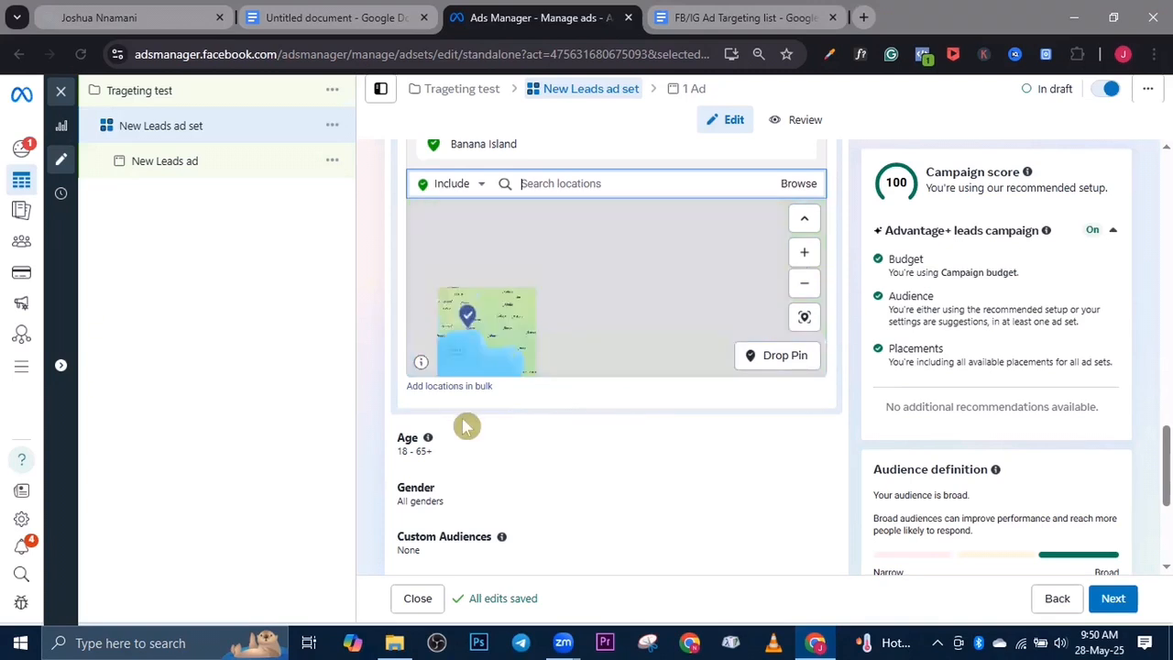
pyautogui.scroll(-3, 466, 426)
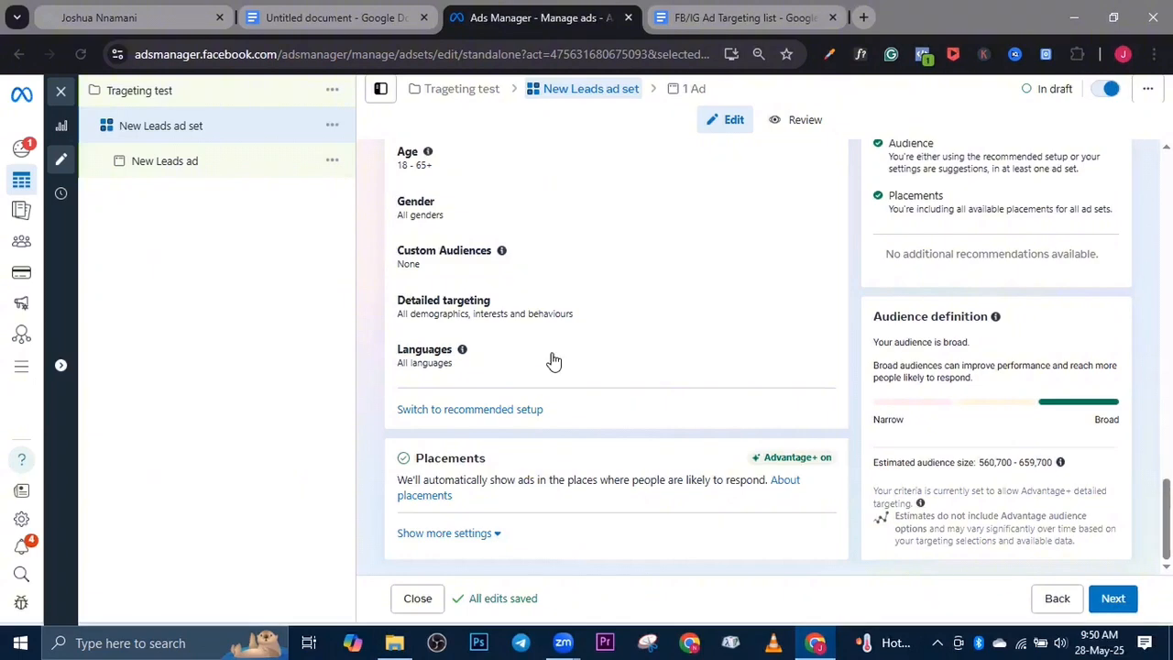
pyautogui.scroll(2, 517, 298)
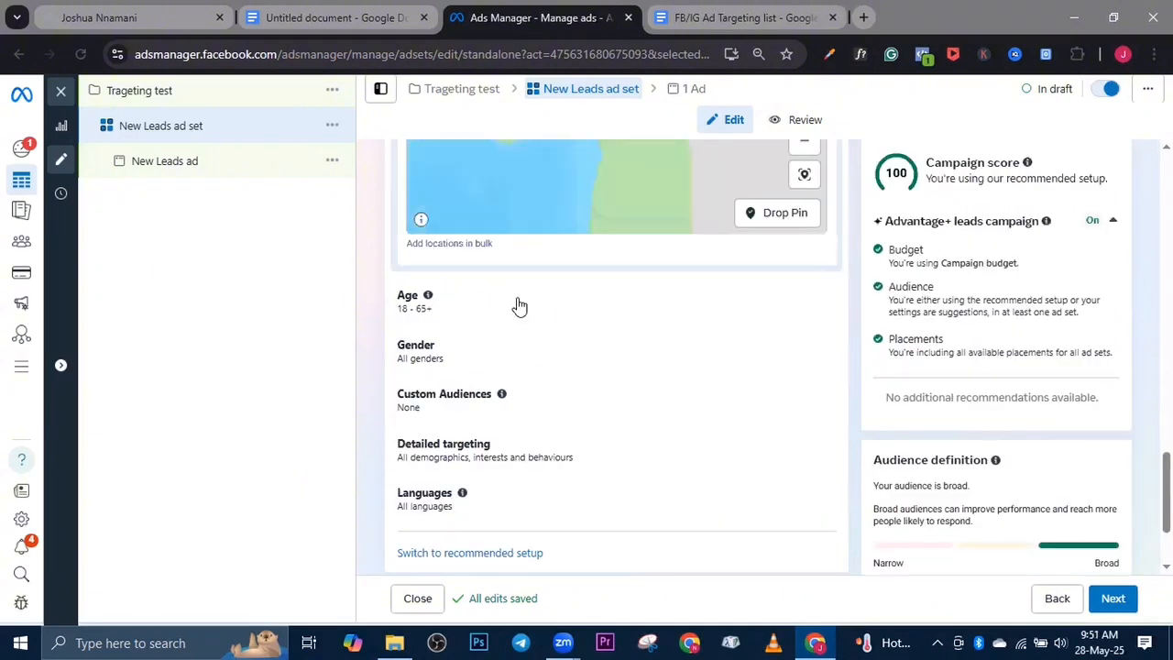
pyautogui.scroll(-2, 504, 311)
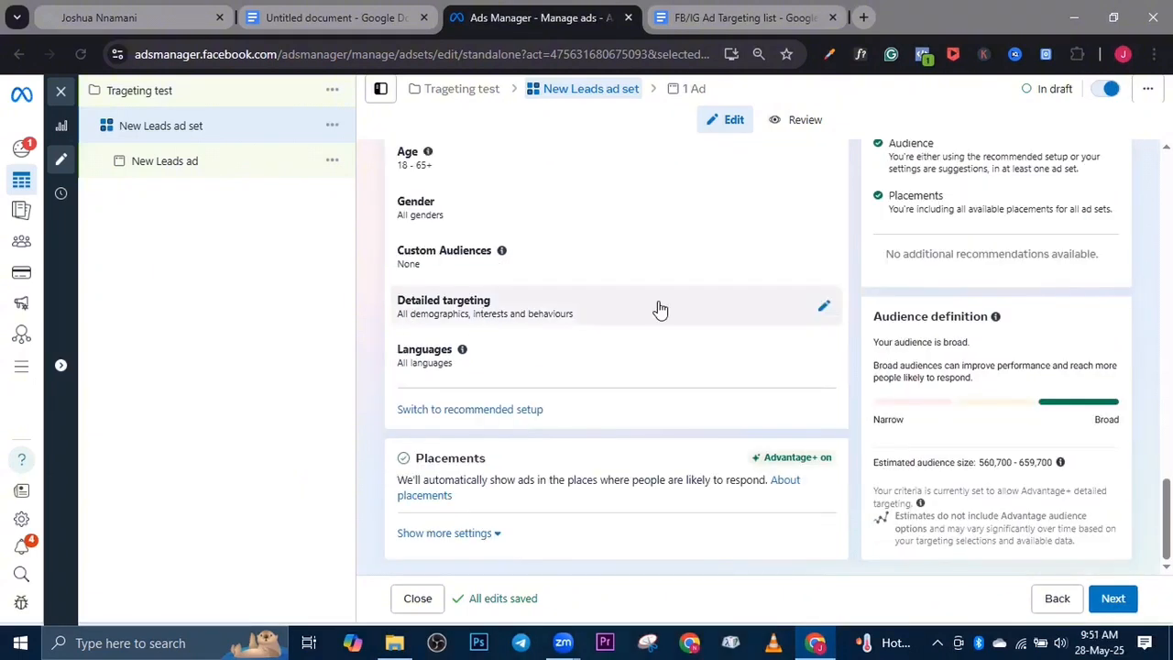
pyautogui.click(827, 310)
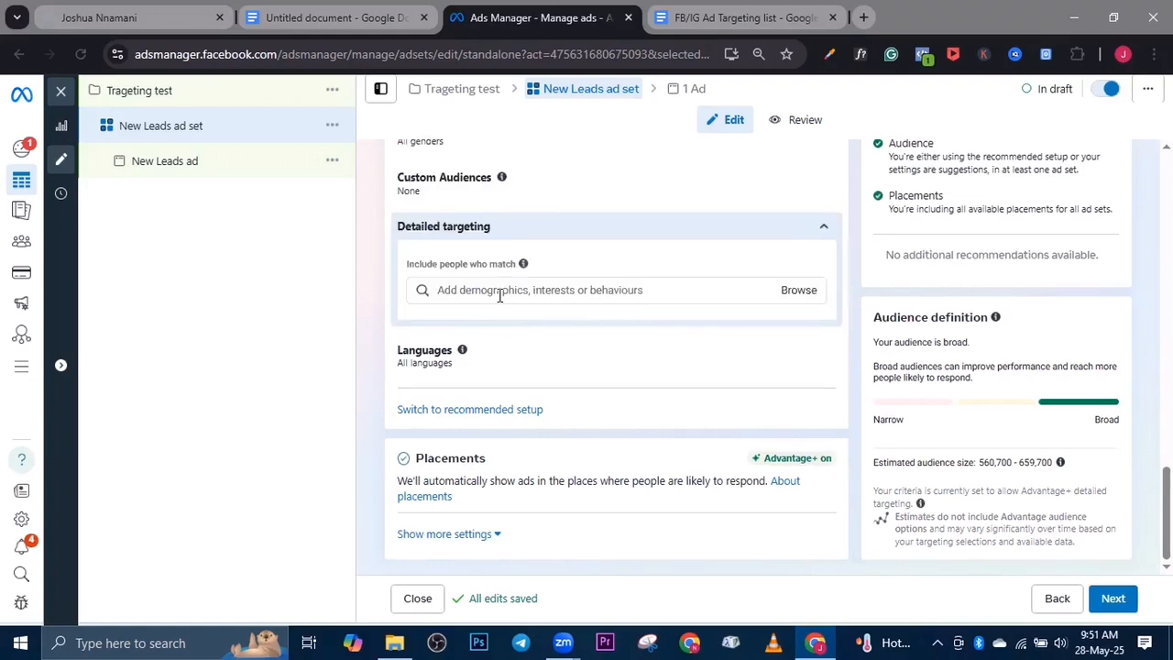
# Add the Engaged shoppers purchase behaviour to the detailed targeting, view its description and remove it again
pyautogui.click(499, 295)
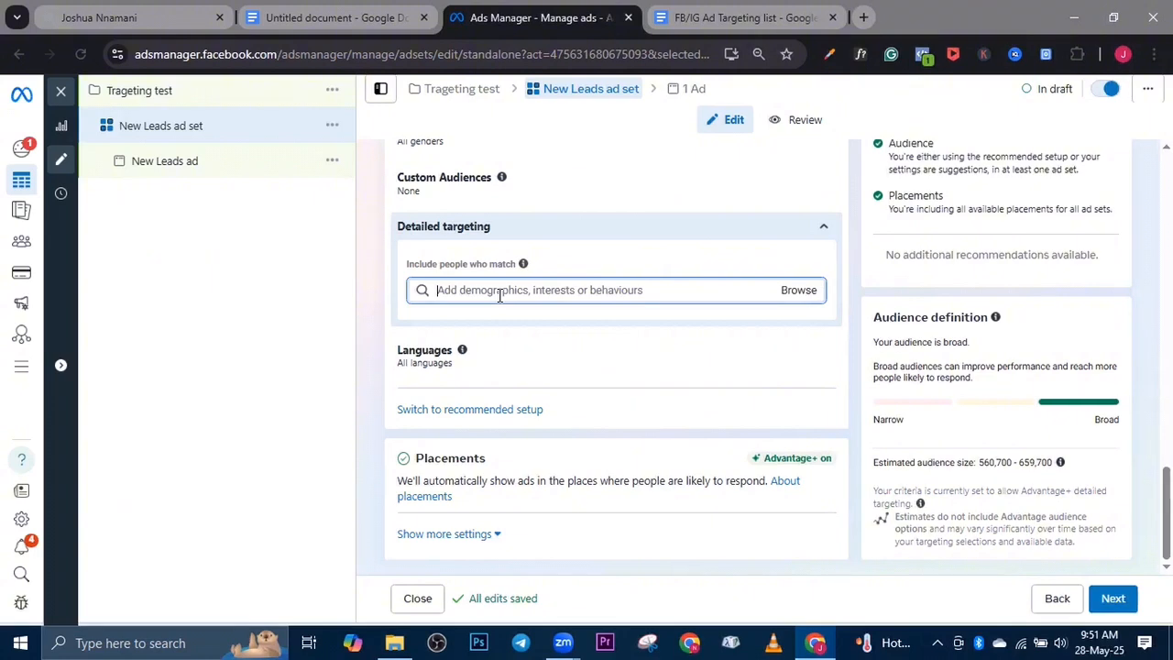
pyautogui.write('engaged')
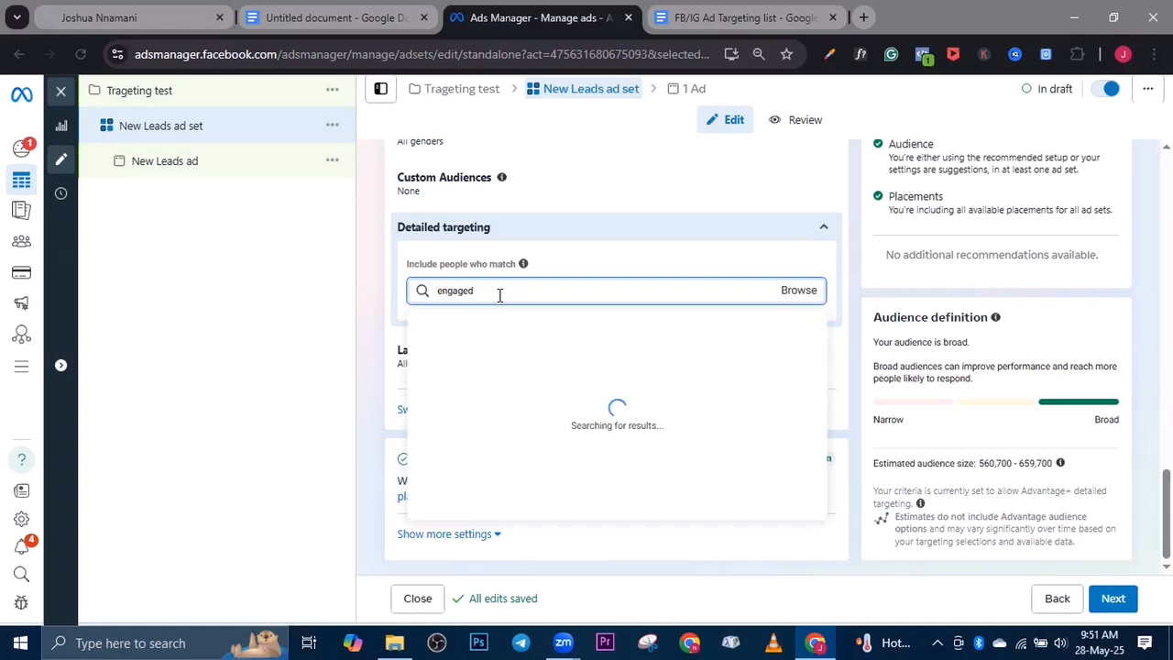
pyautogui.write(' sh')
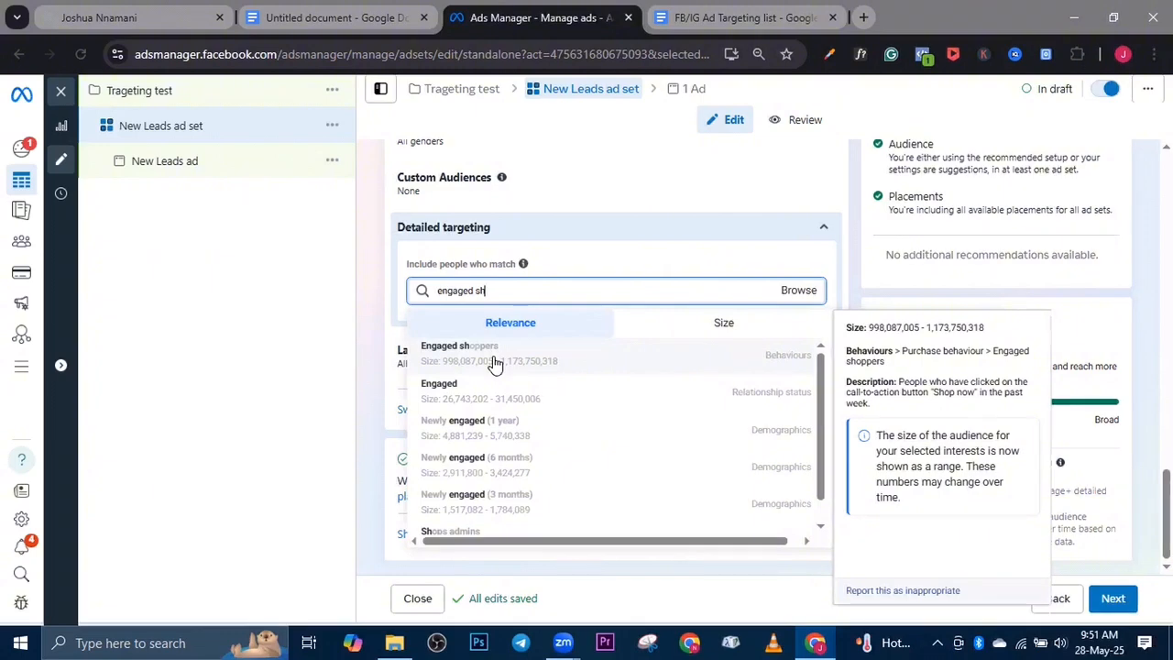
pyautogui.click(495, 362)
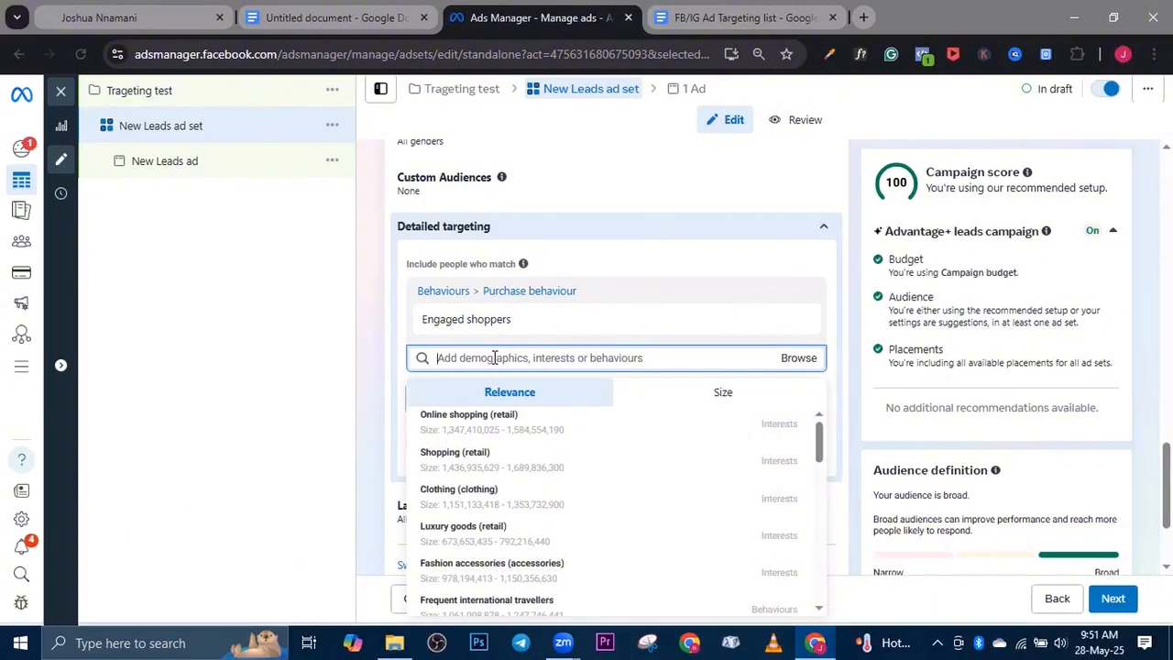
pyautogui.moveTo(570, 316)
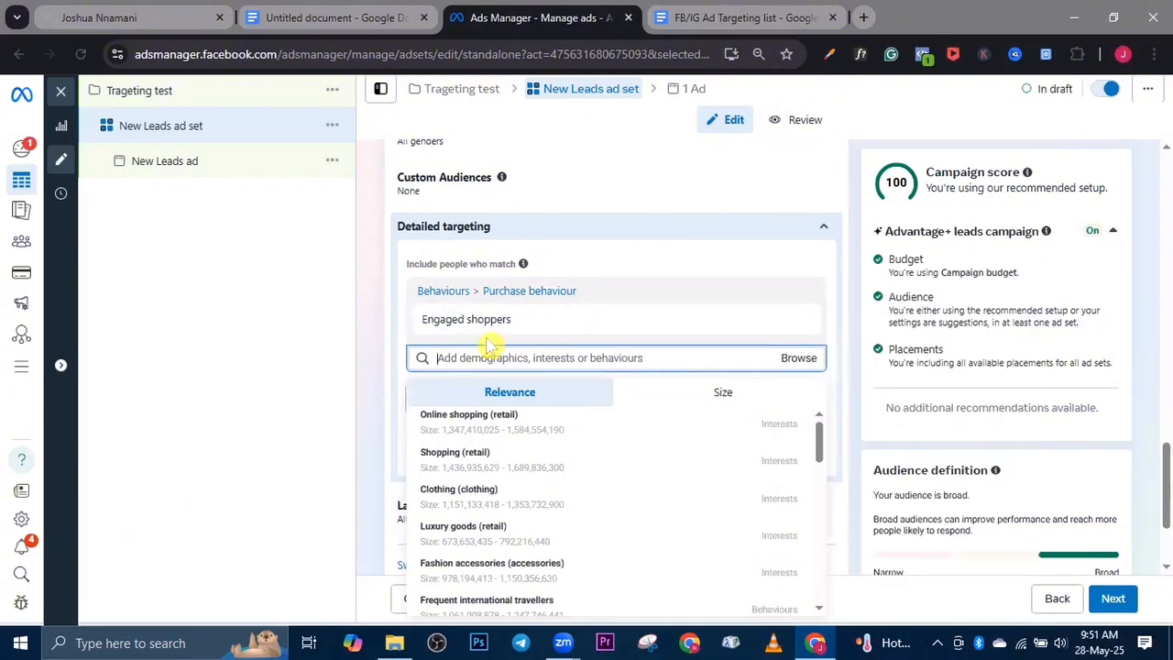
pyautogui.click(799, 323)
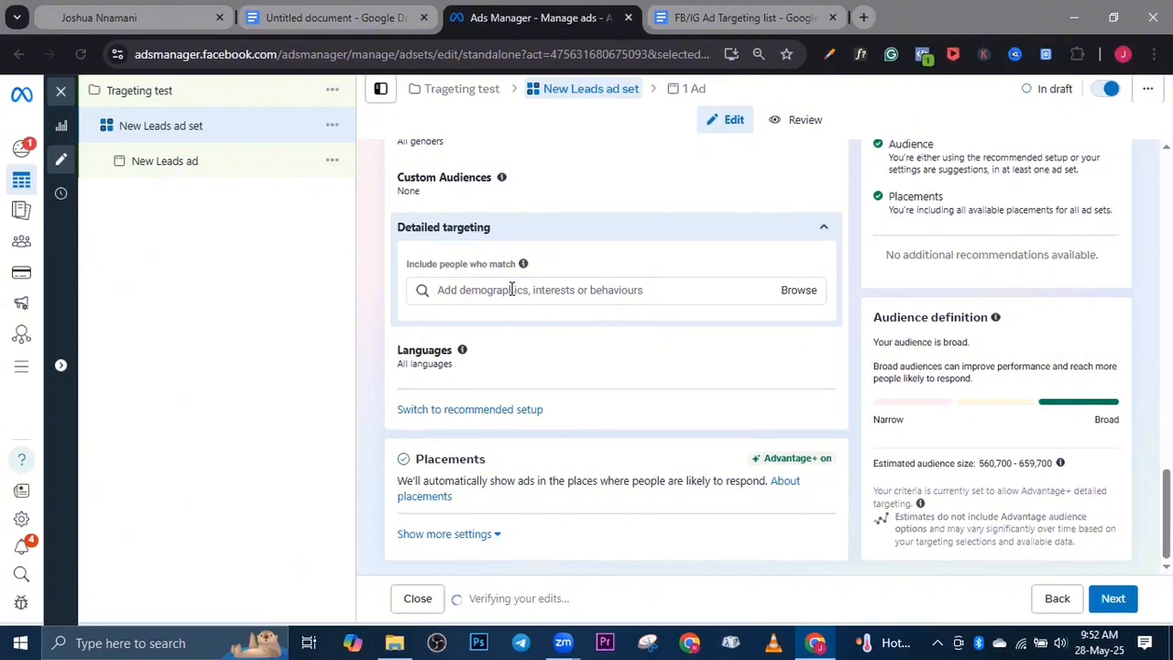
# Search the detailed targeting for "fashion" and include the interest fashion and style (retail)
pyautogui.click(457, 291)
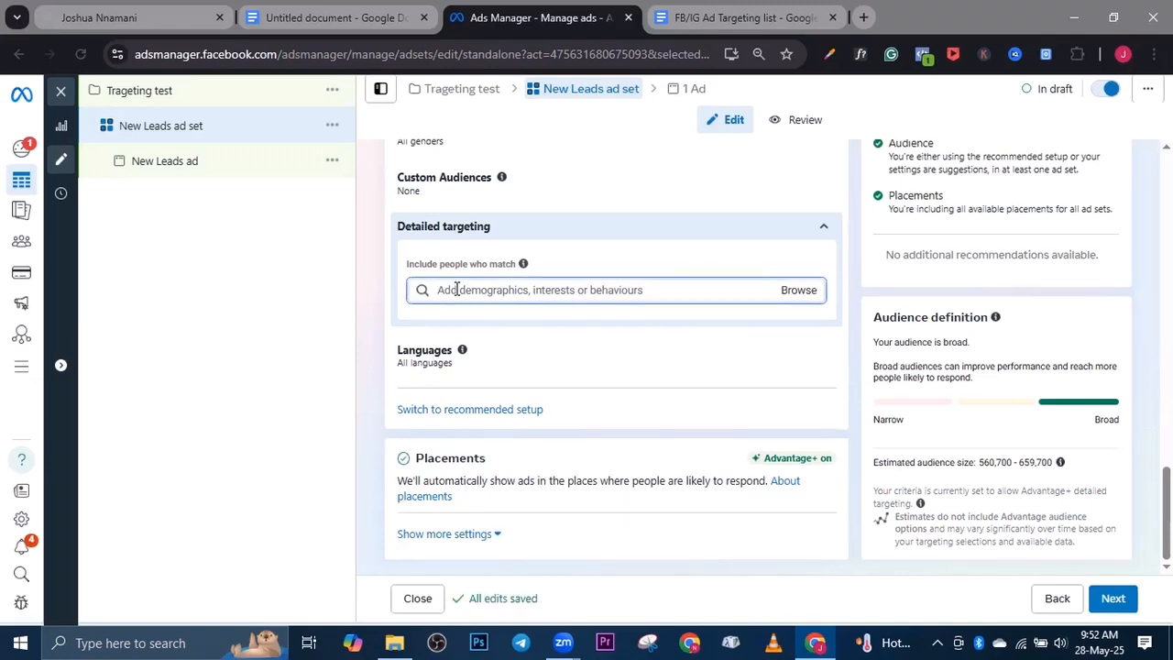
pyautogui.write('fashion')
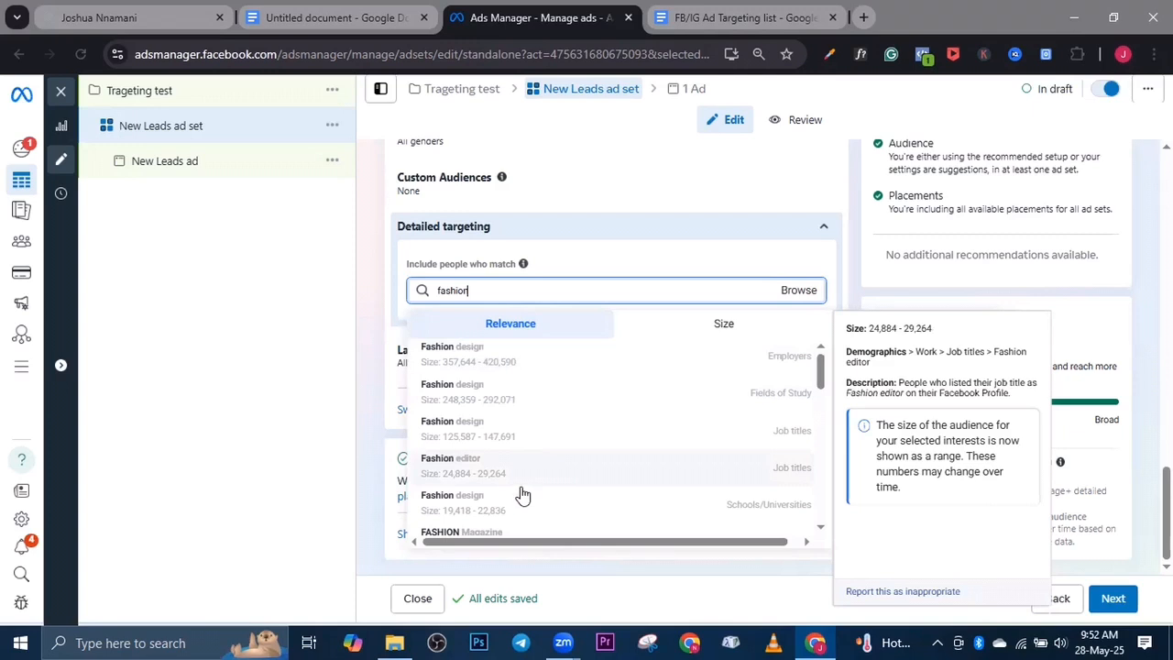
pyautogui.scroll(-5, 547, 414)
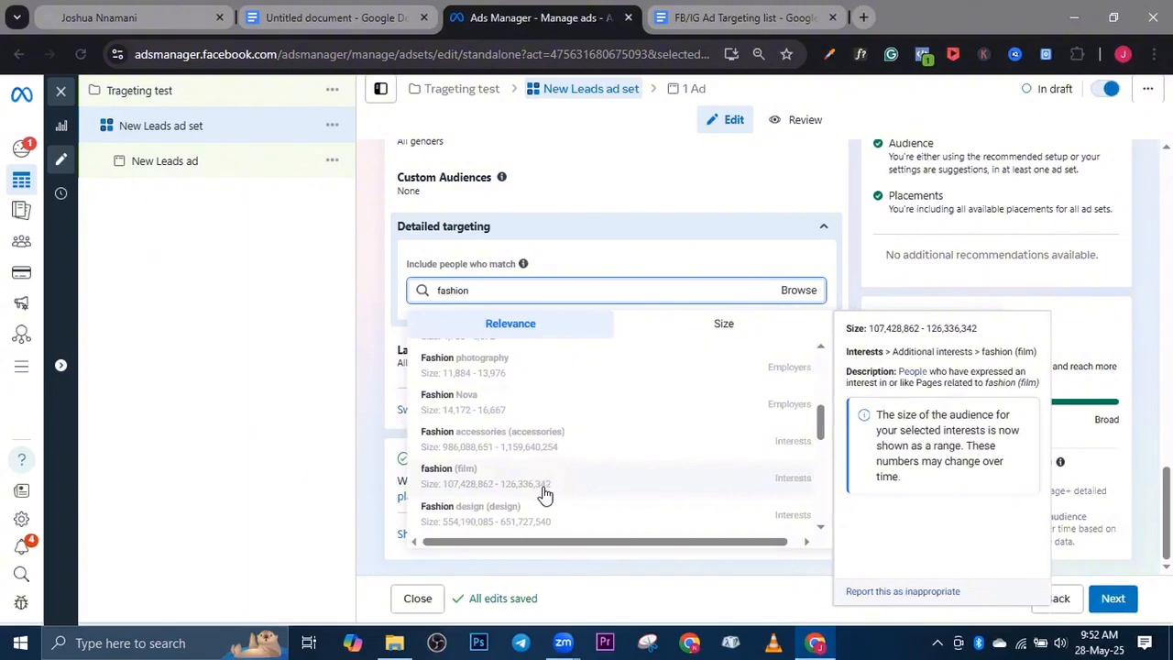
pyautogui.scroll(-3, 547, 484)
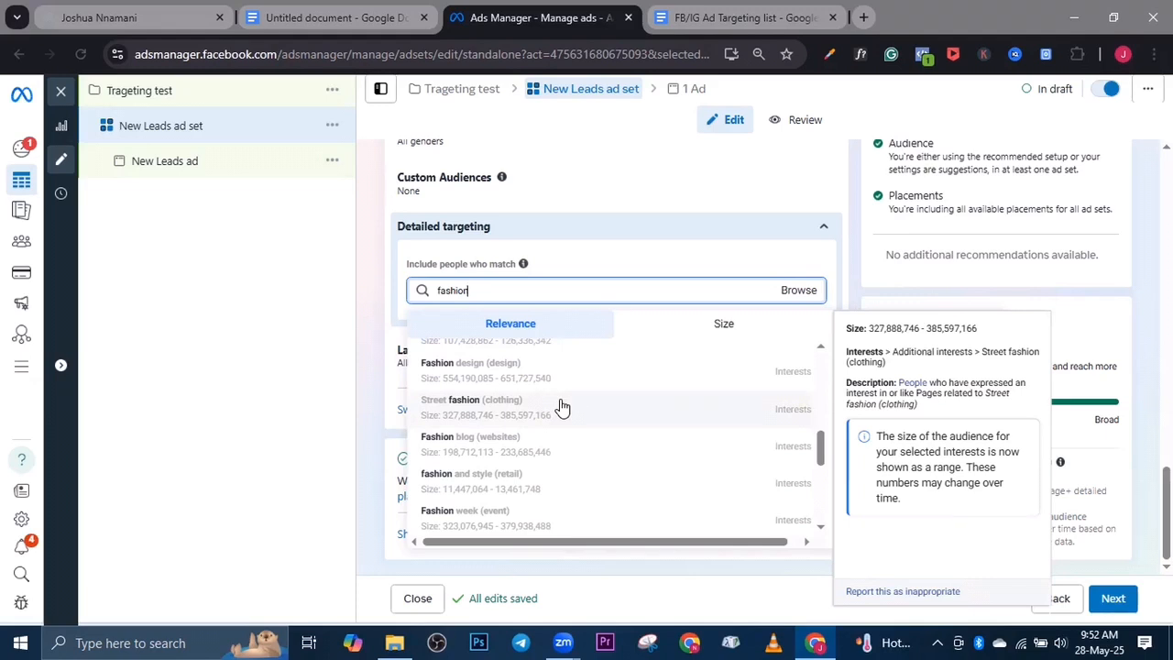
pyautogui.click(561, 486)
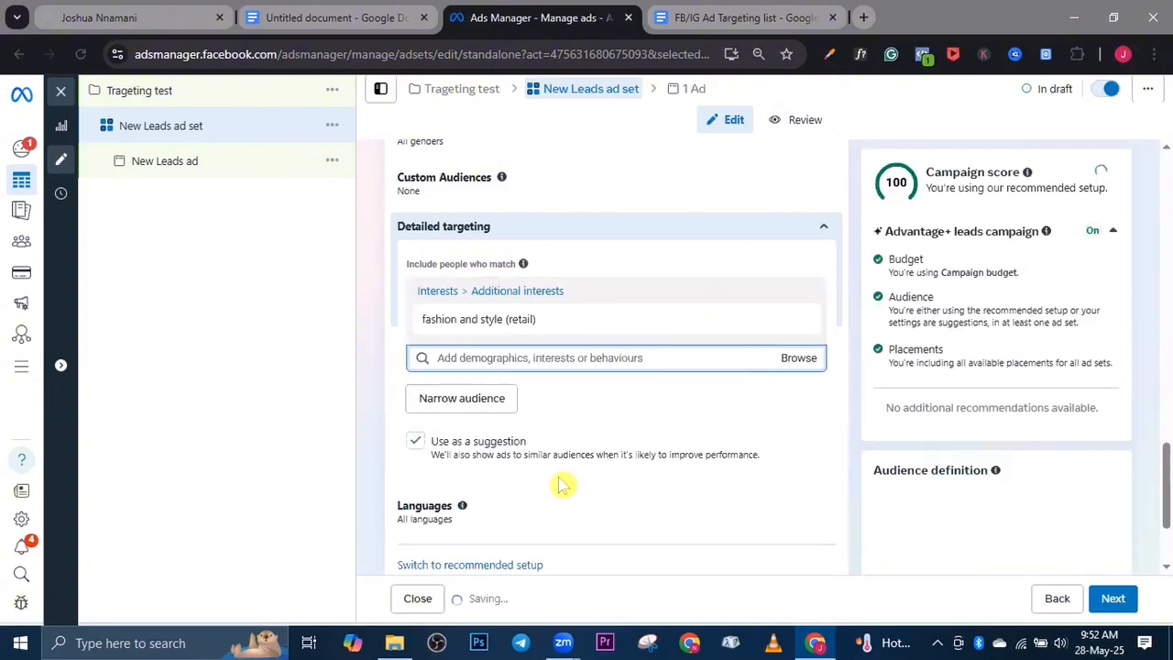
pyautogui.click(610, 228)
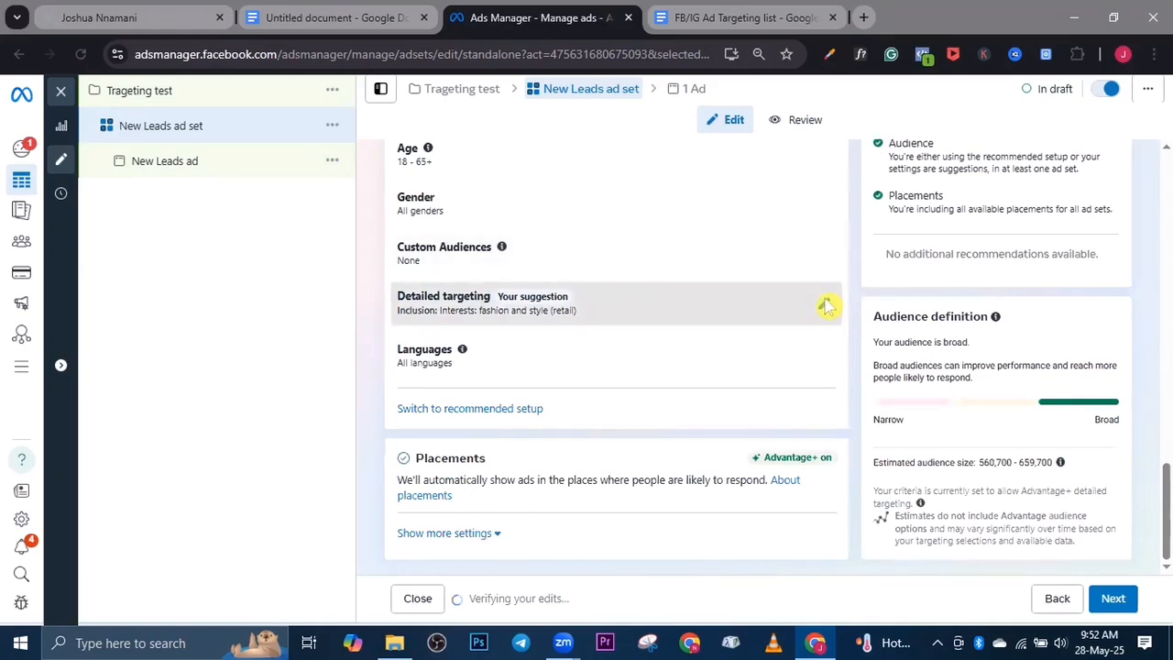
# Narrow the detailed targeting audience so that people must also match the Engaged shoppers purchase behaviour
pyautogui.click(824, 303)
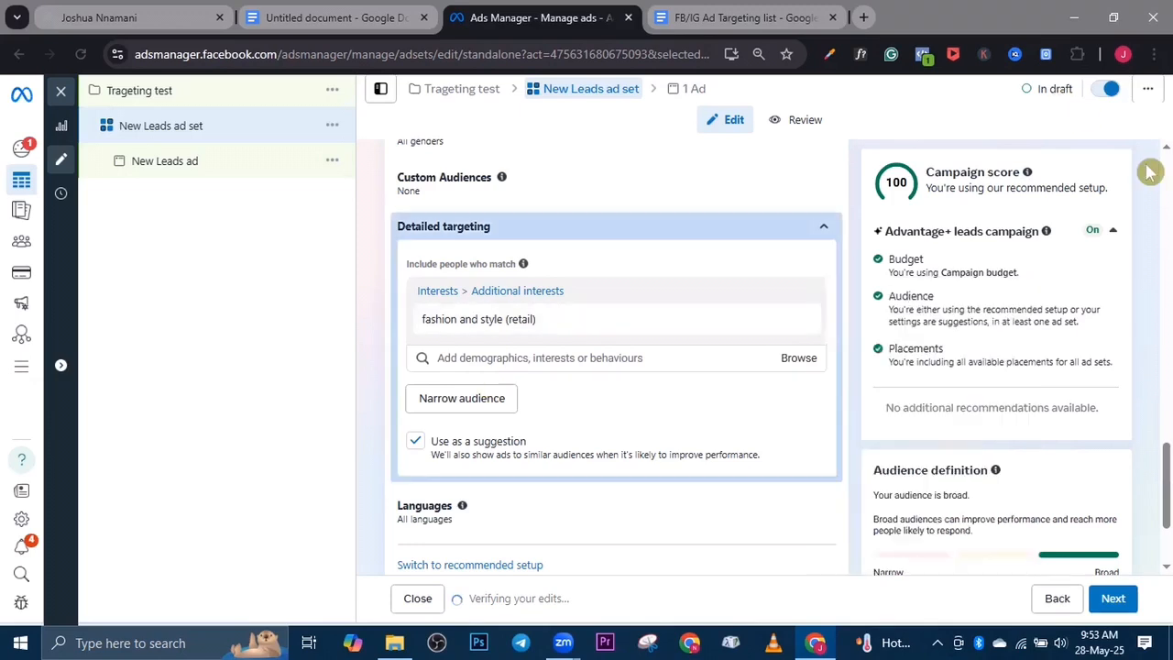
pyautogui.scroll(-2, 999, 362)
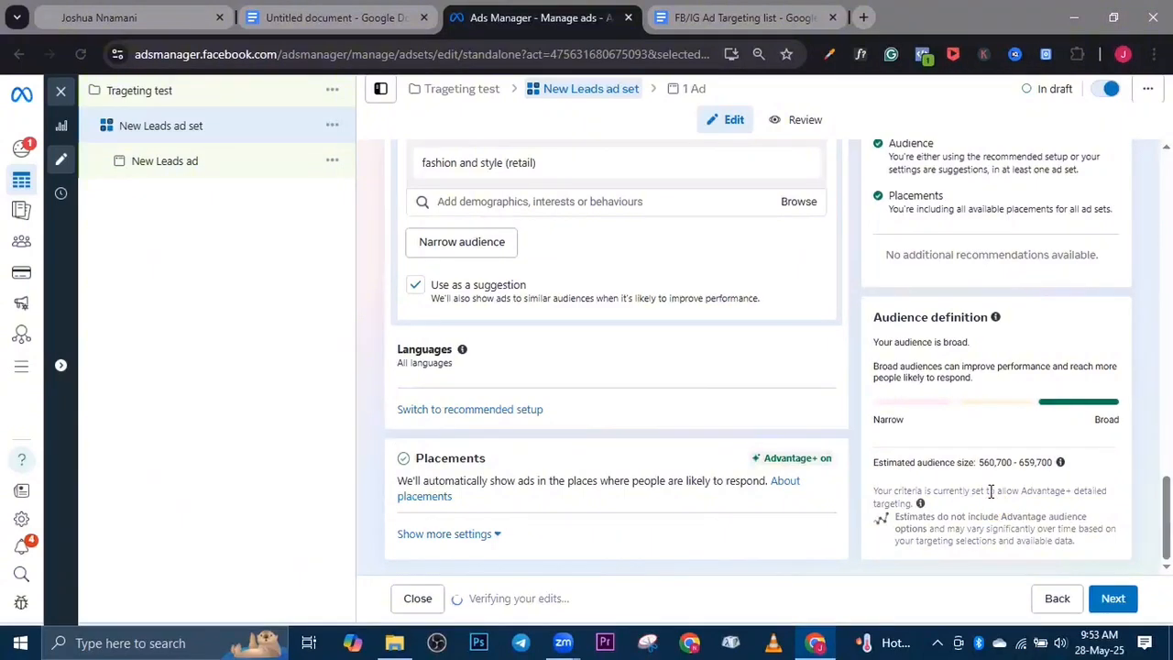
pyautogui.click(489, 246)
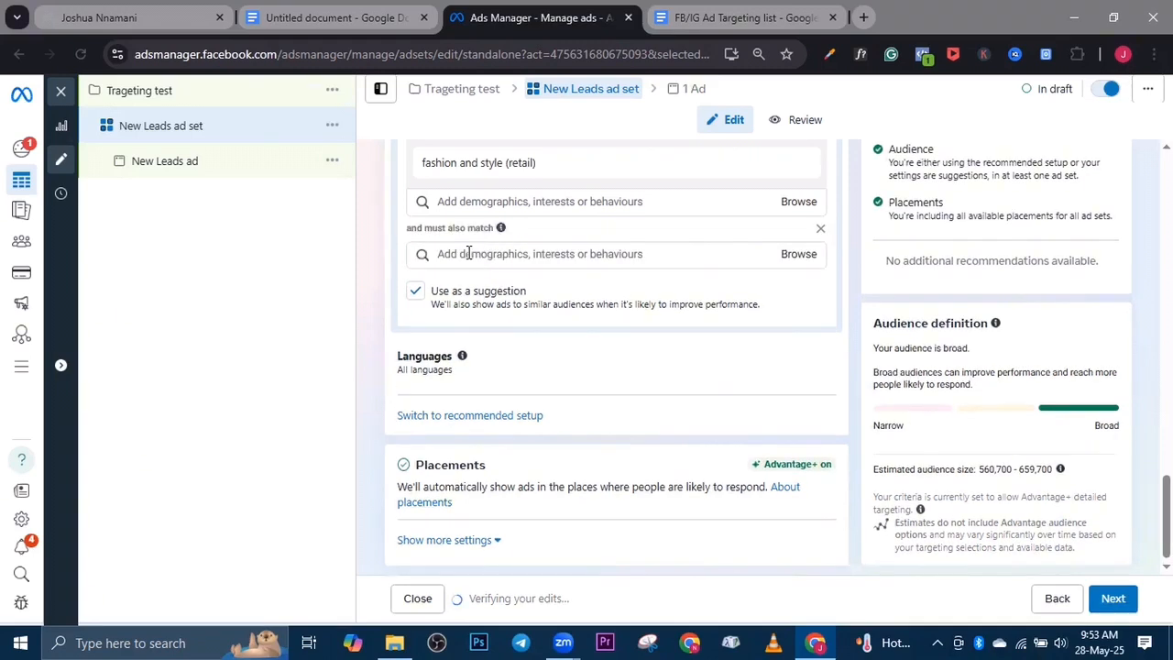
pyautogui.click(468, 253)
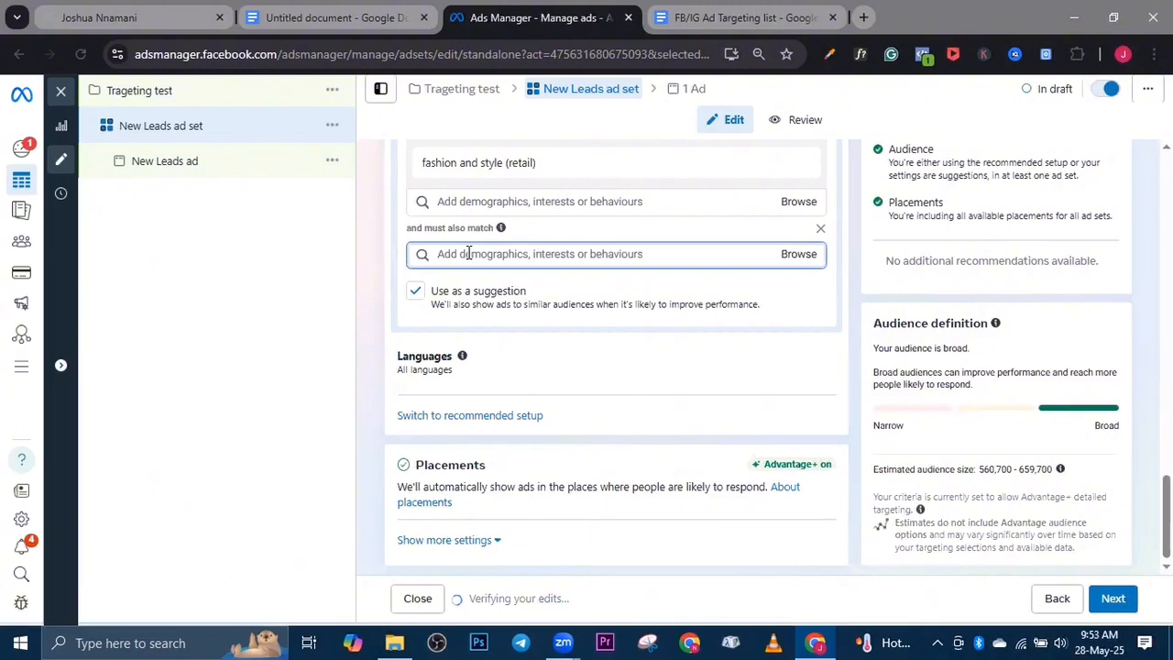
pyautogui.write('engage')
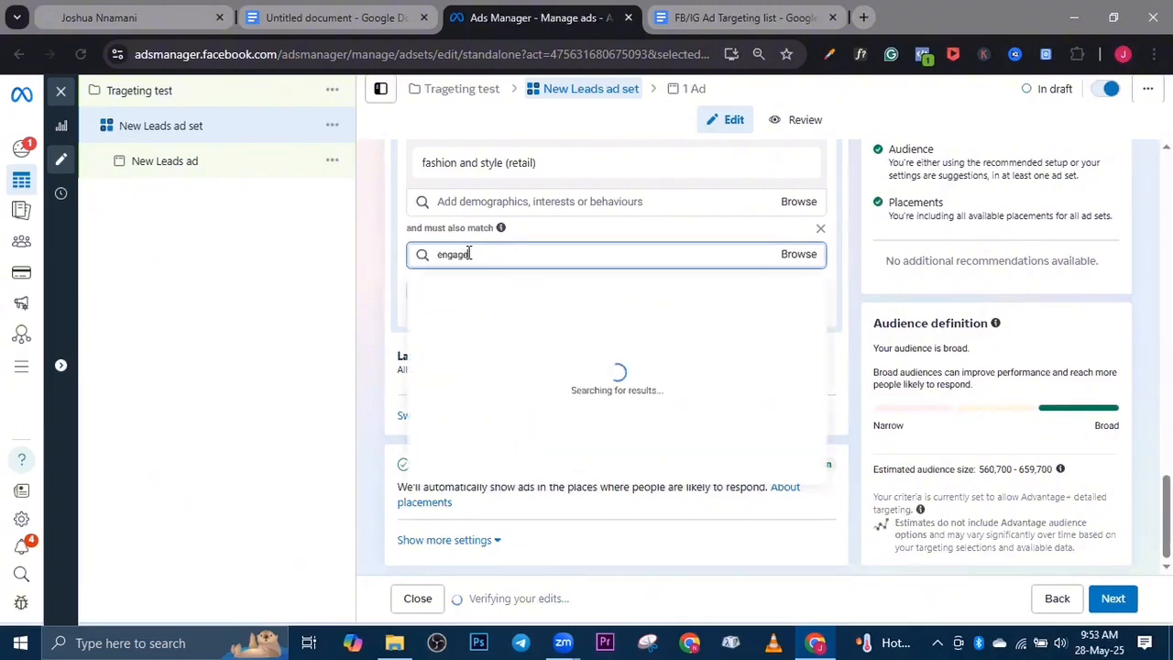
pyautogui.write('d')
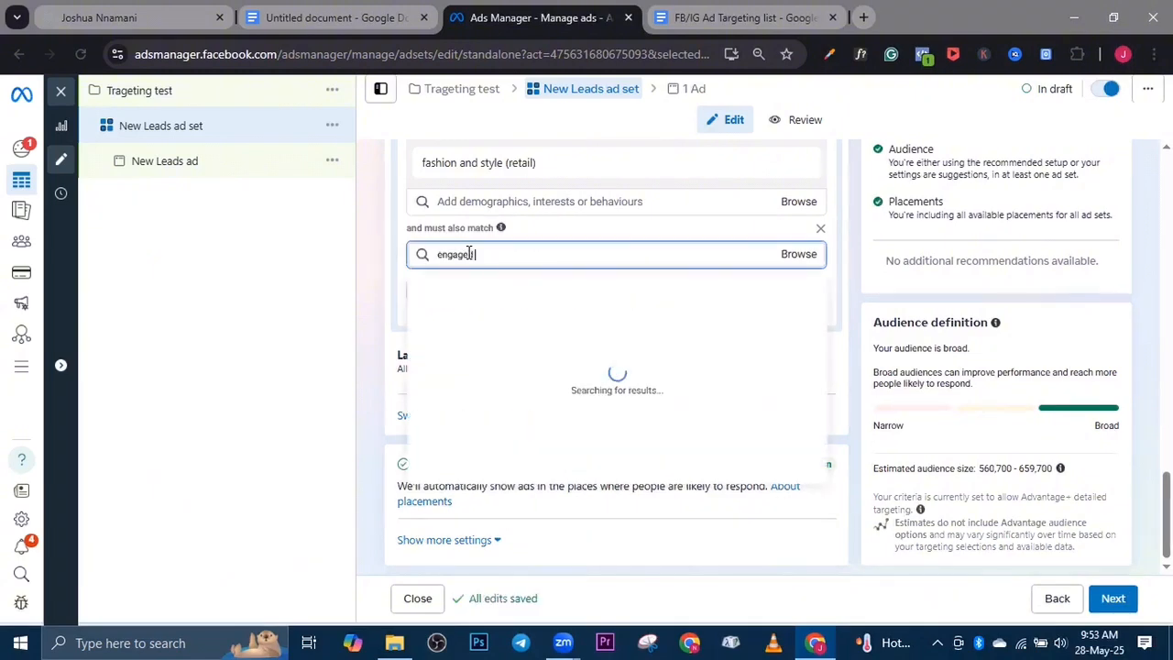
pyautogui.write(' sho')
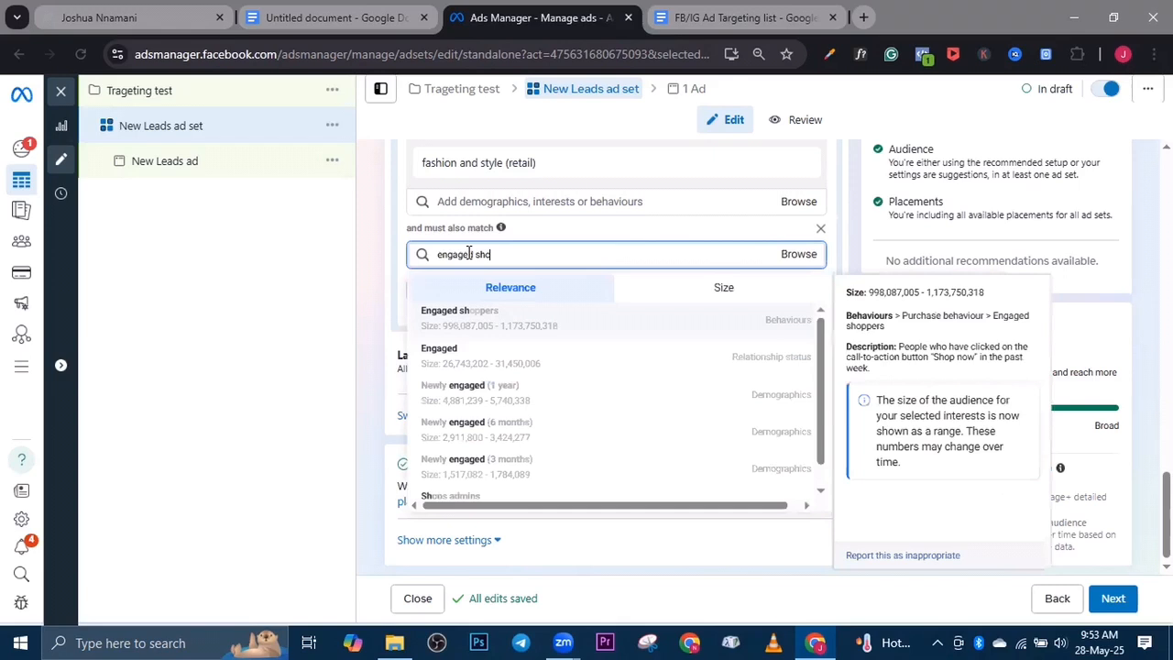
pyautogui.write('p')
pyautogui.click(481, 316)
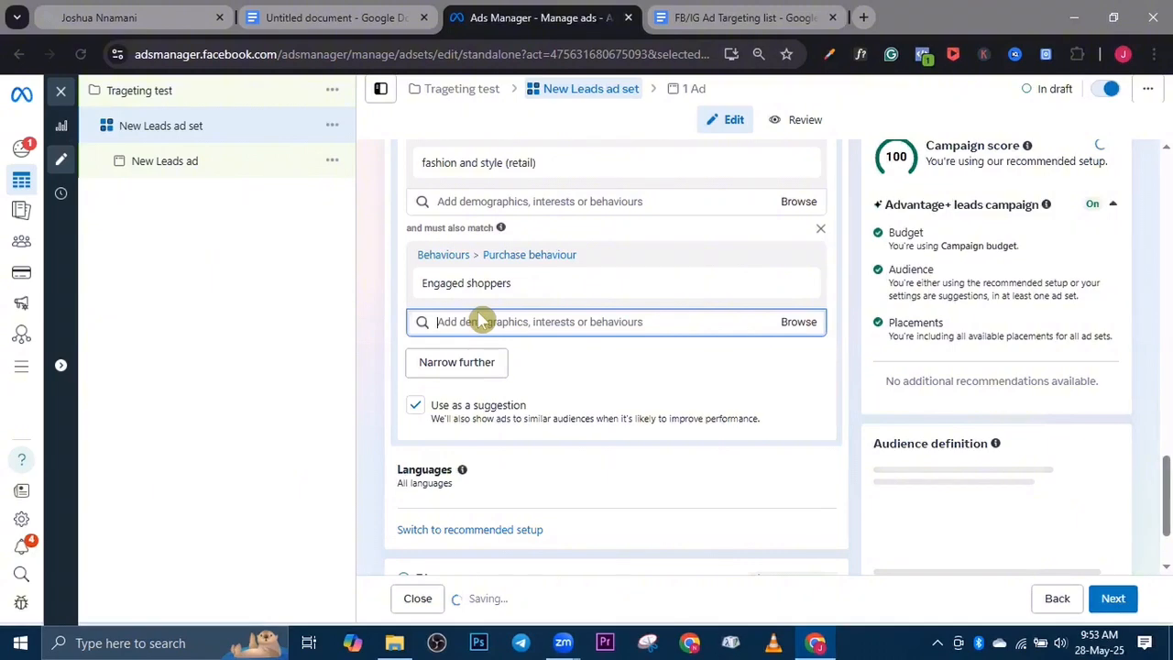
# Examine the audience definition, the suggested targeting options and the combined detailed targeting conditions
pyautogui.click(480, 320)
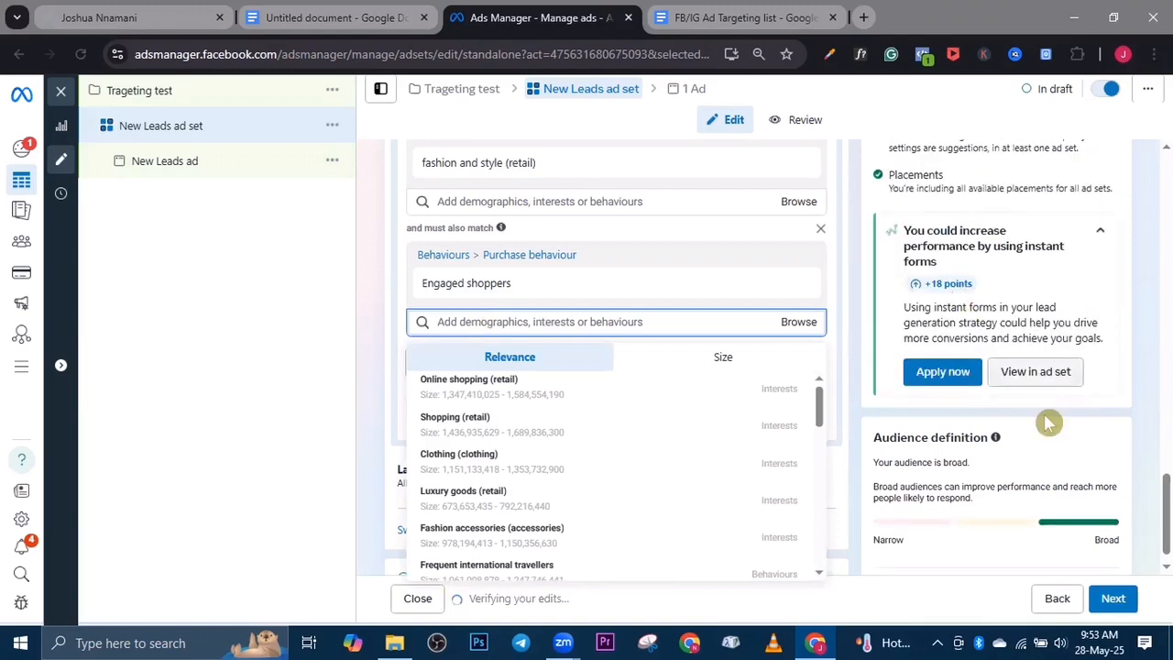
pyautogui.scroll(-2, 1048, 419)
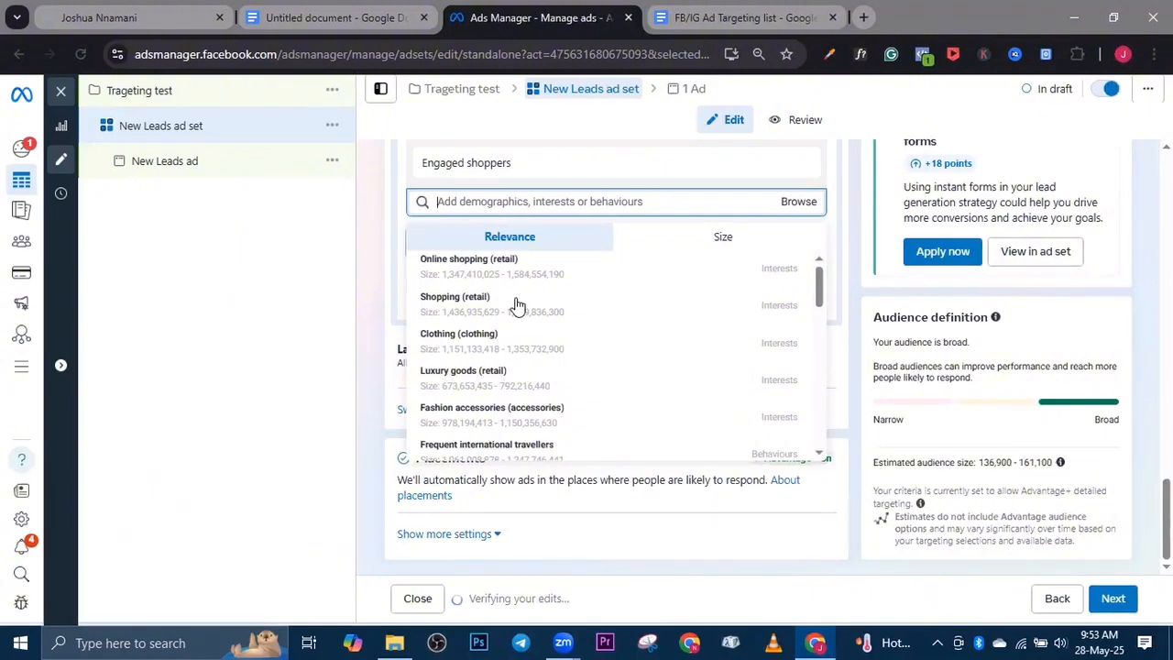
pyautogui.moveTo(518, 305)
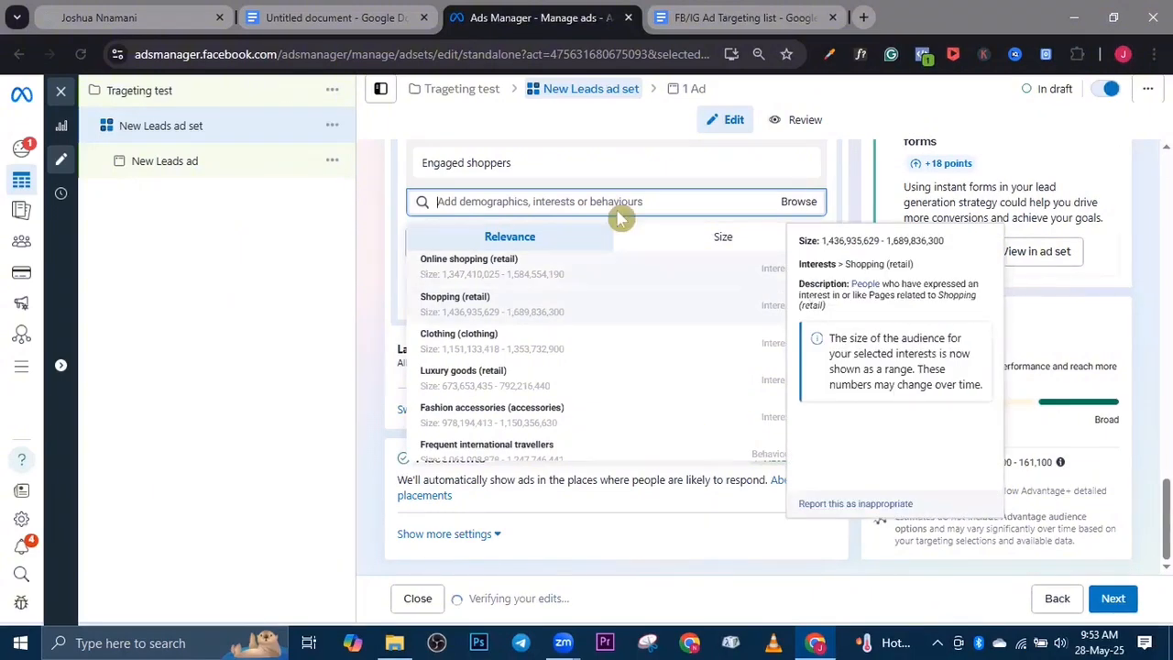
pyautogui.scroll(2, 629, 267)
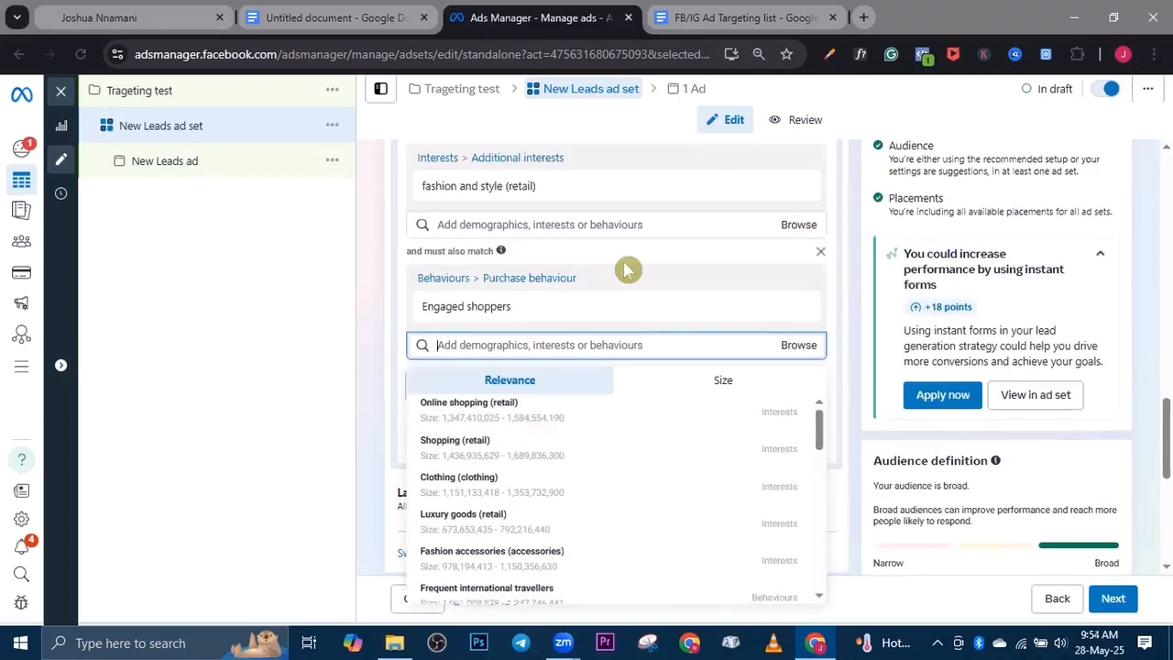
pyautogui.scroll(3, 687, 306)
pyautogui.scroll(-1, 684, 317)
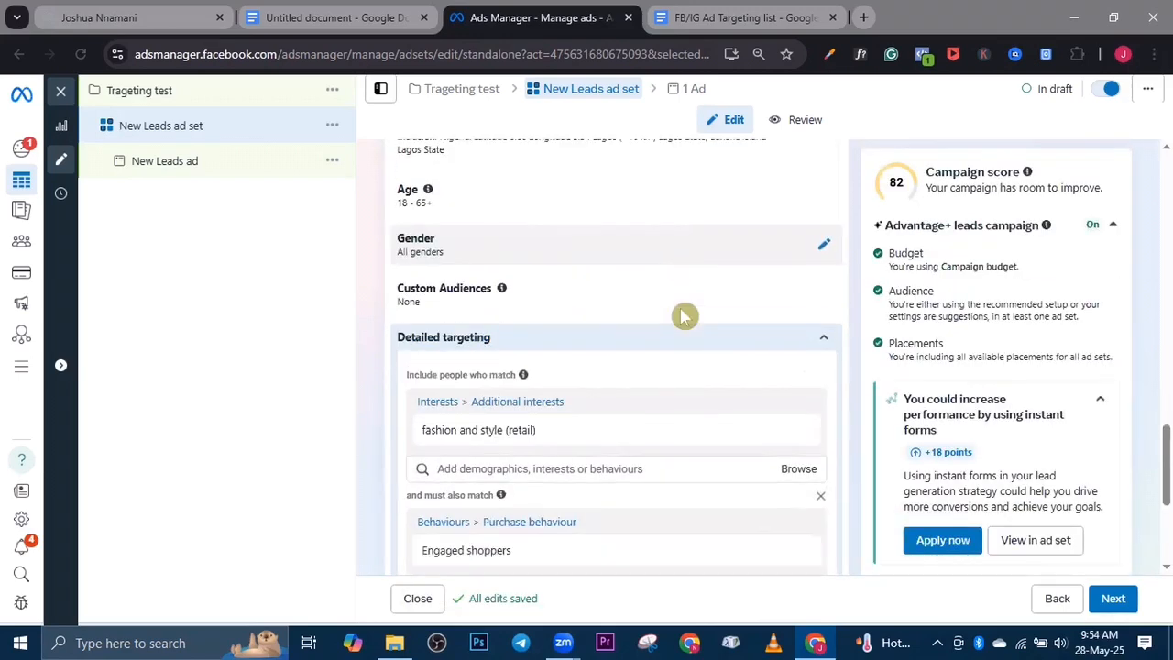
pyautogui.scroll(-2, 715, 320)
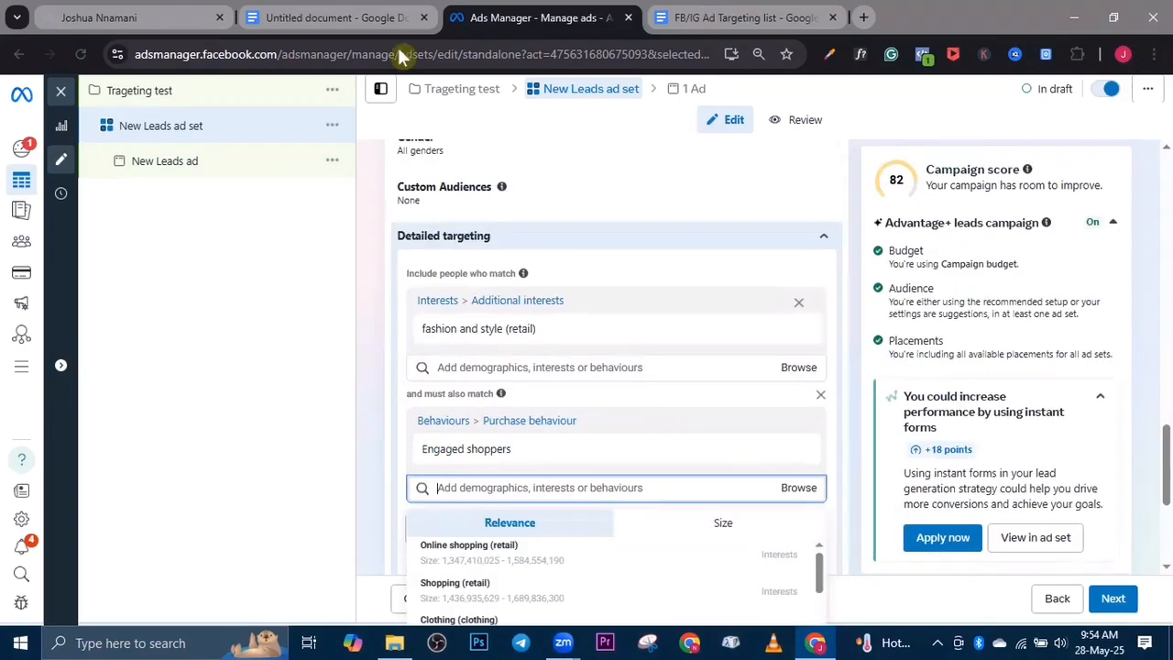
# Switch to the Google Docs document and remove the black highlight from the third list item, Frequent International Travellers
pyautogui.click(327, 15)
pyautogui.click(373, 434)
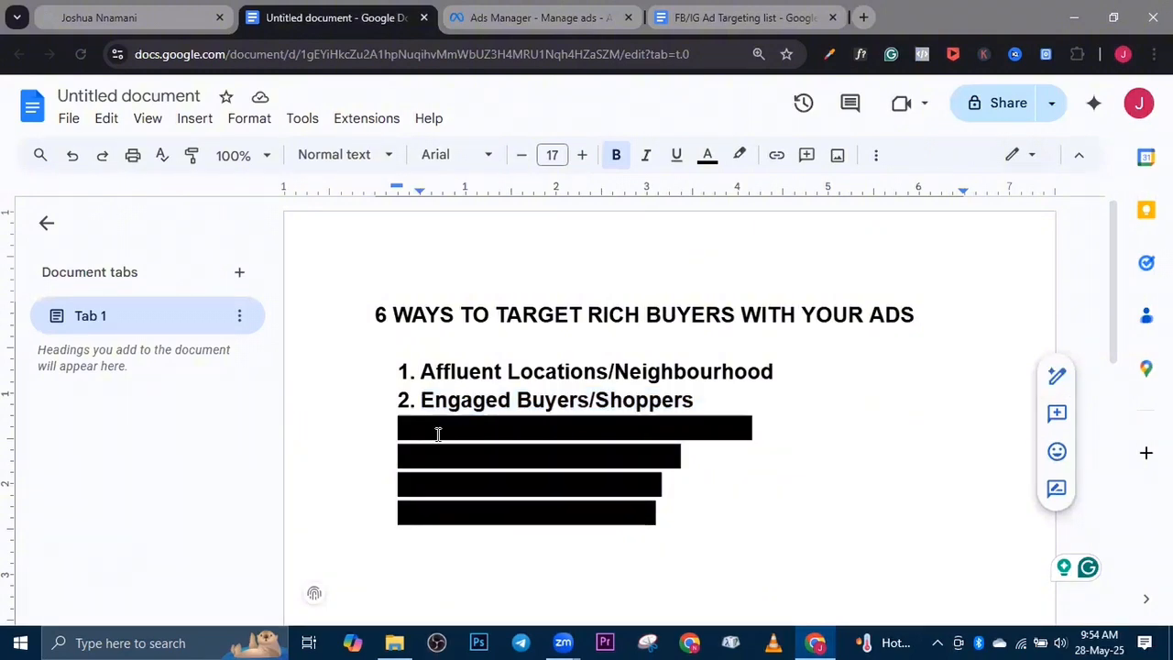
pyautogui.moveTo(438, 434); pyautogui.dragTo(777, 434)
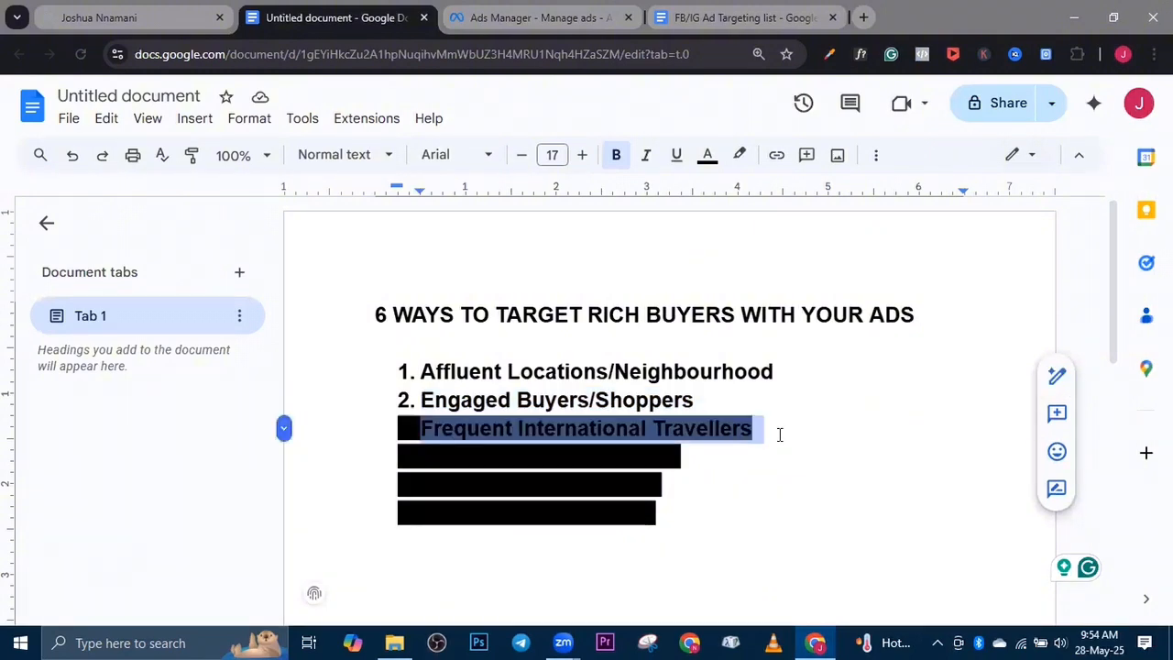
pyautogui.click(737, 152)
pyautogui.click(744, 194)
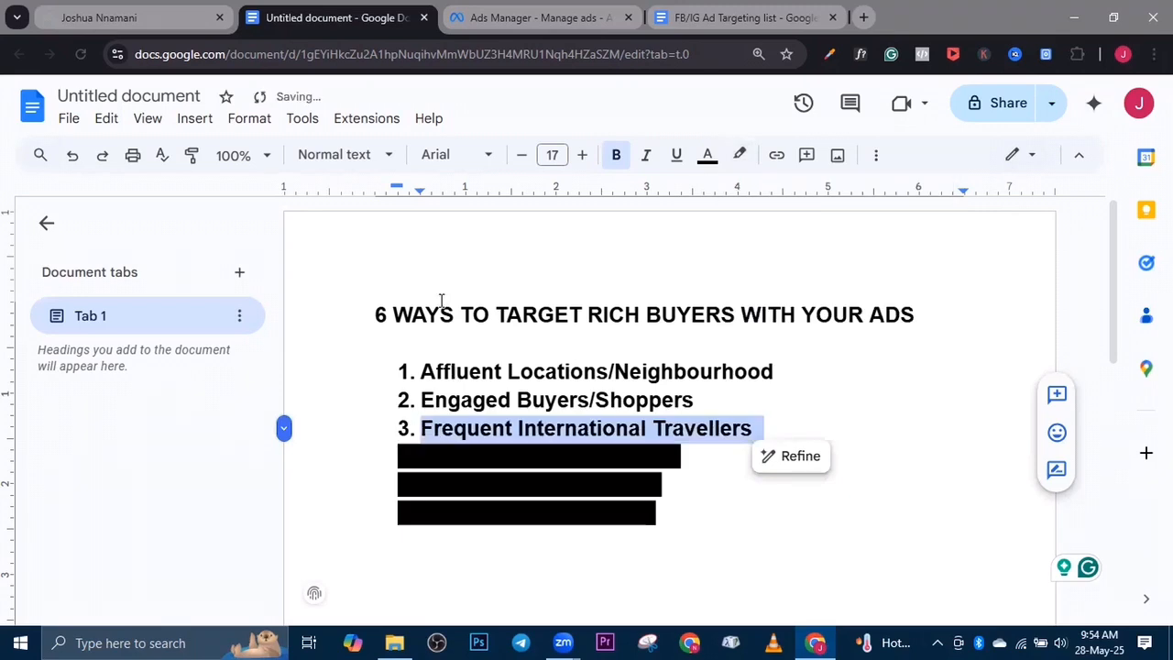
# Switch to Ads Manager and clear the detailed targeting of Engaged shoppers, its must-also-match condition and the fashion and style (retail) interest
pyautogui.click(522, 19)
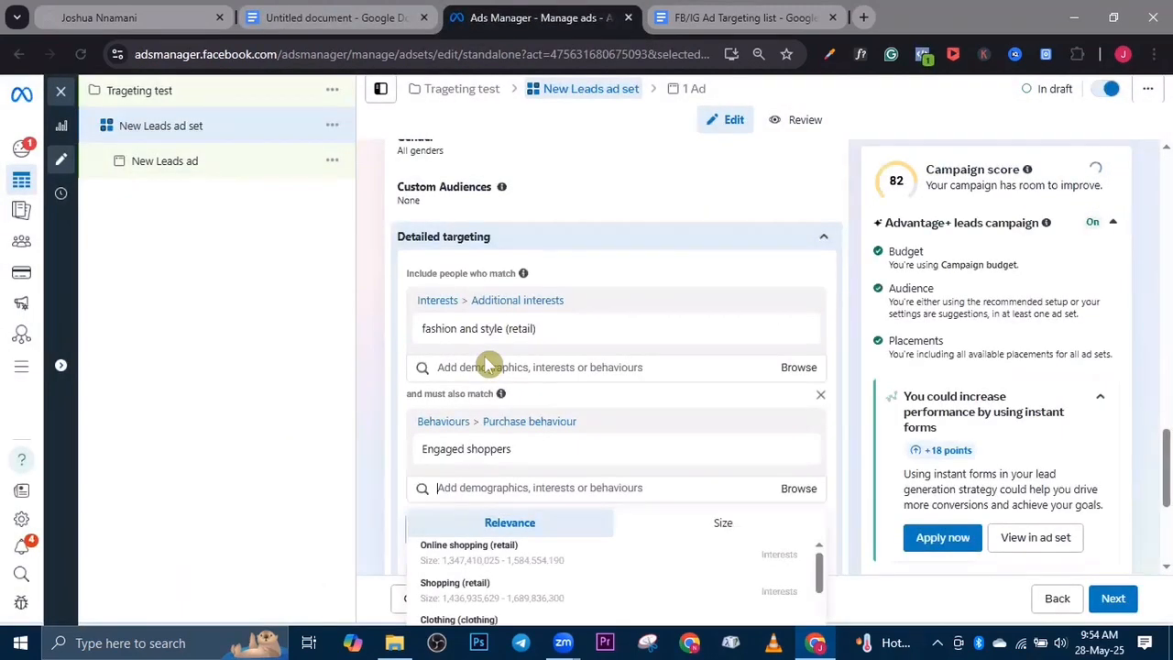
pyautogui.scroll(-2, 490, 367)
pyautogui.scroll(2, 657, 438)
pyautogui.click(799, 426)
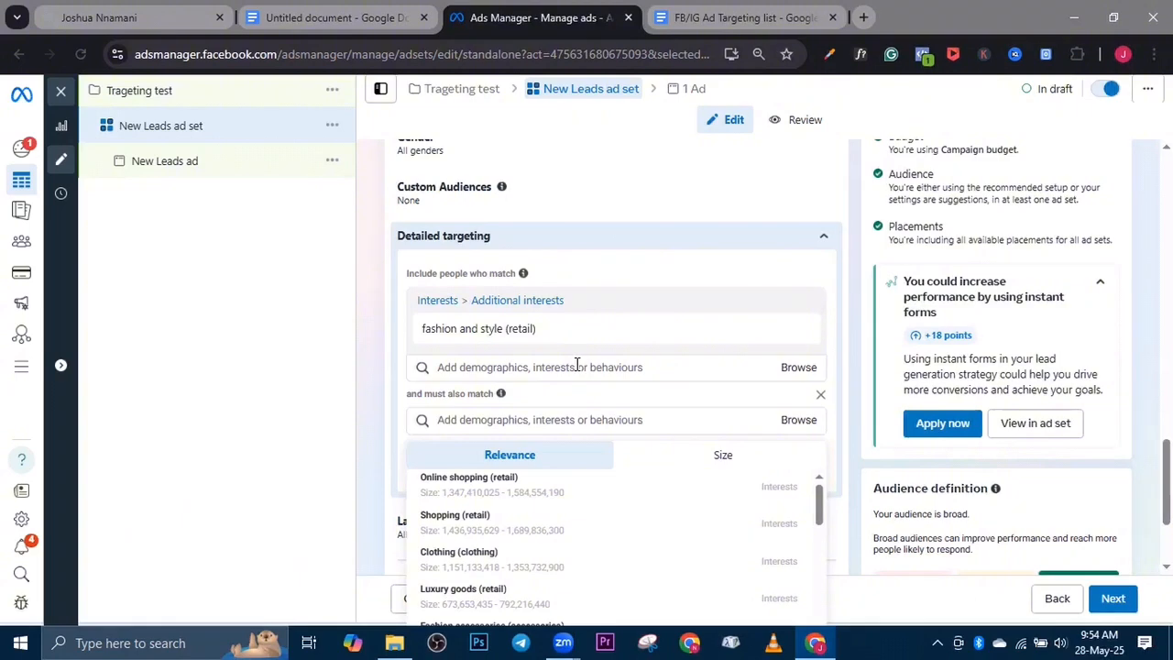
pyautogui.click(820, 394)
pyautogui.moveTo(801, 333)
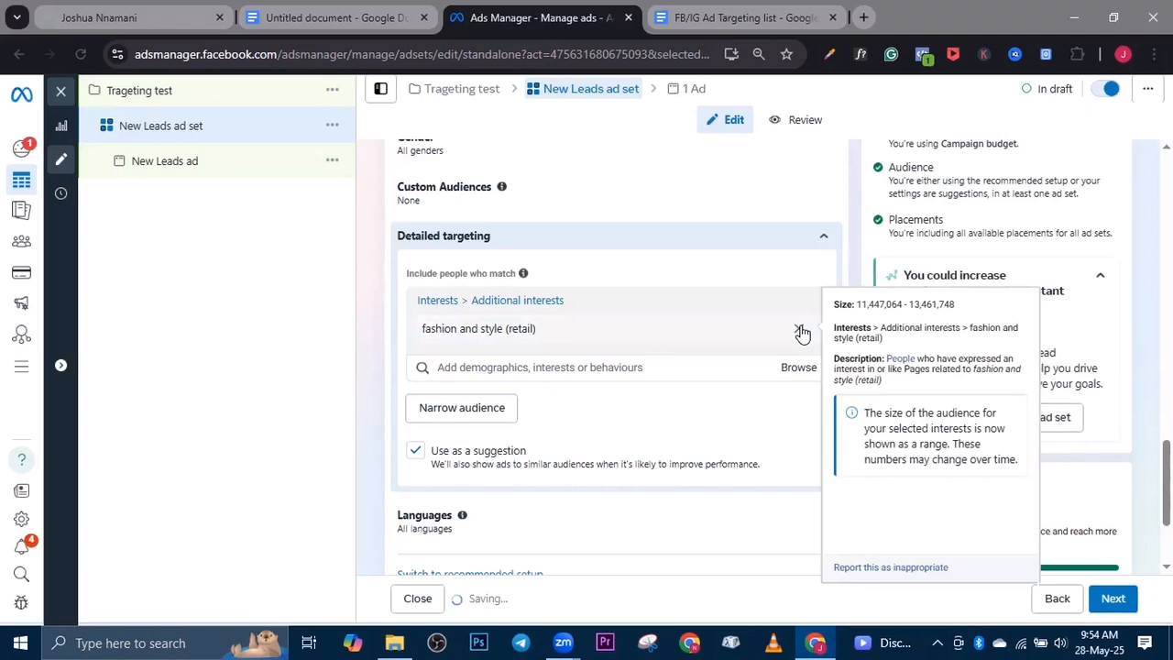
pyautogui.click(801, 333)
# Search the detailed targeting for "jewel" and include the jewellery clothing interest
pyautogui.click(551, 303)
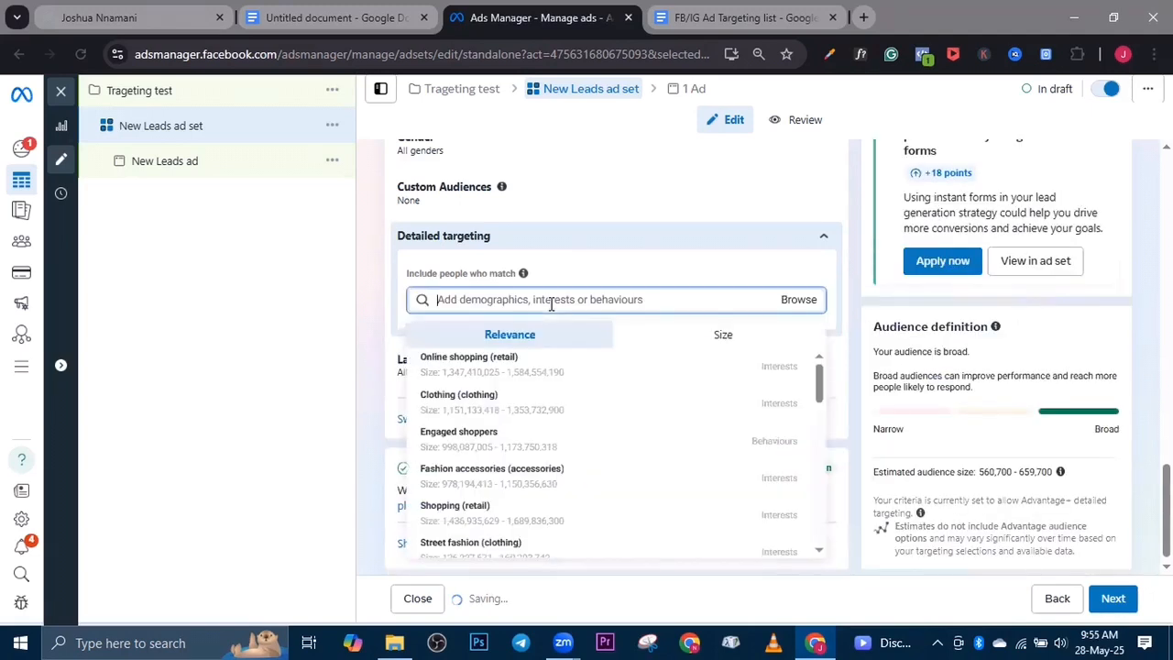
pyautogui.write('jewel')
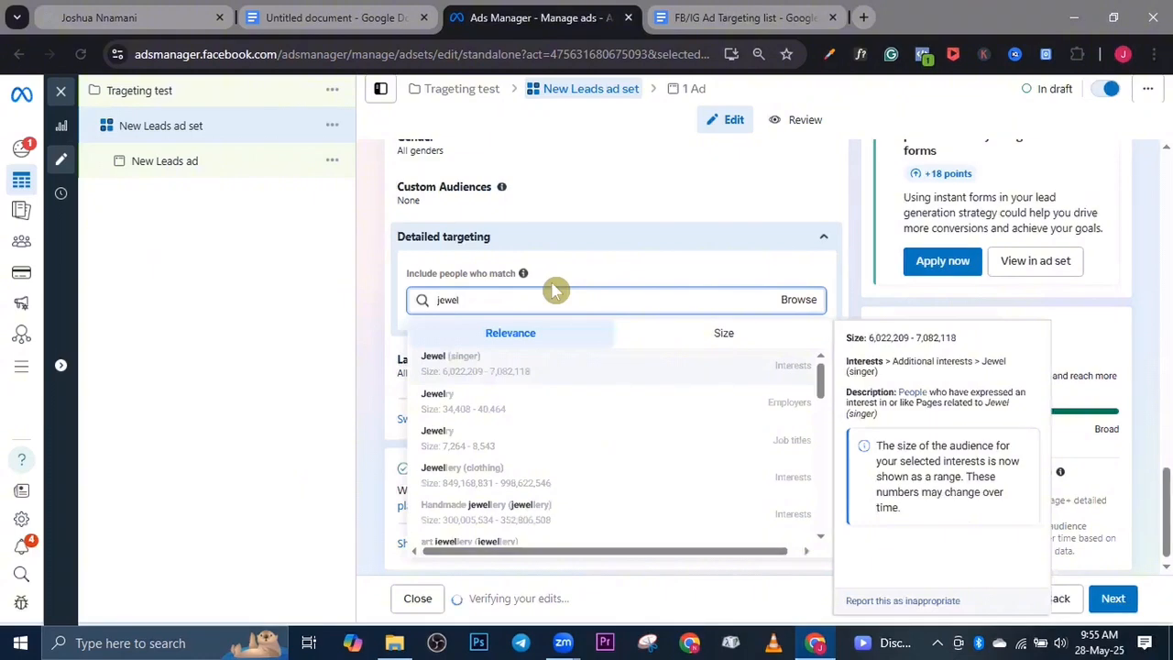
pyautogui.click(518, 473)
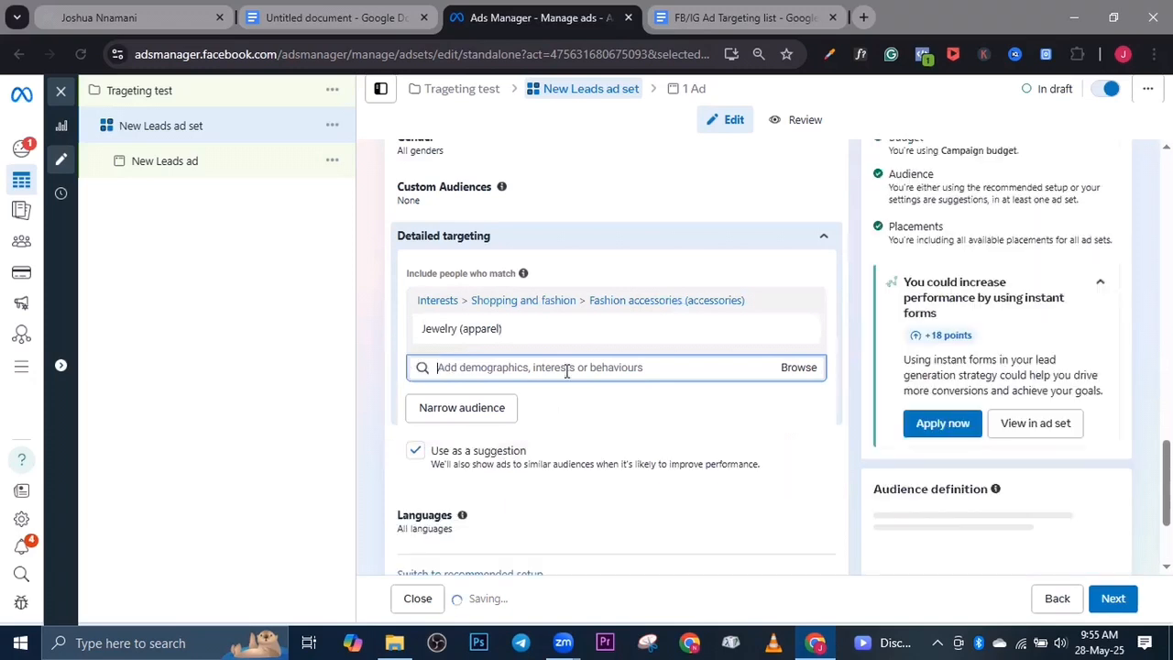
# Narrow the audience to people who must also match the Frequent international travellers behaviour, and collapse the Advantage+ leads campaign details
pyautogui.click(495, 406)
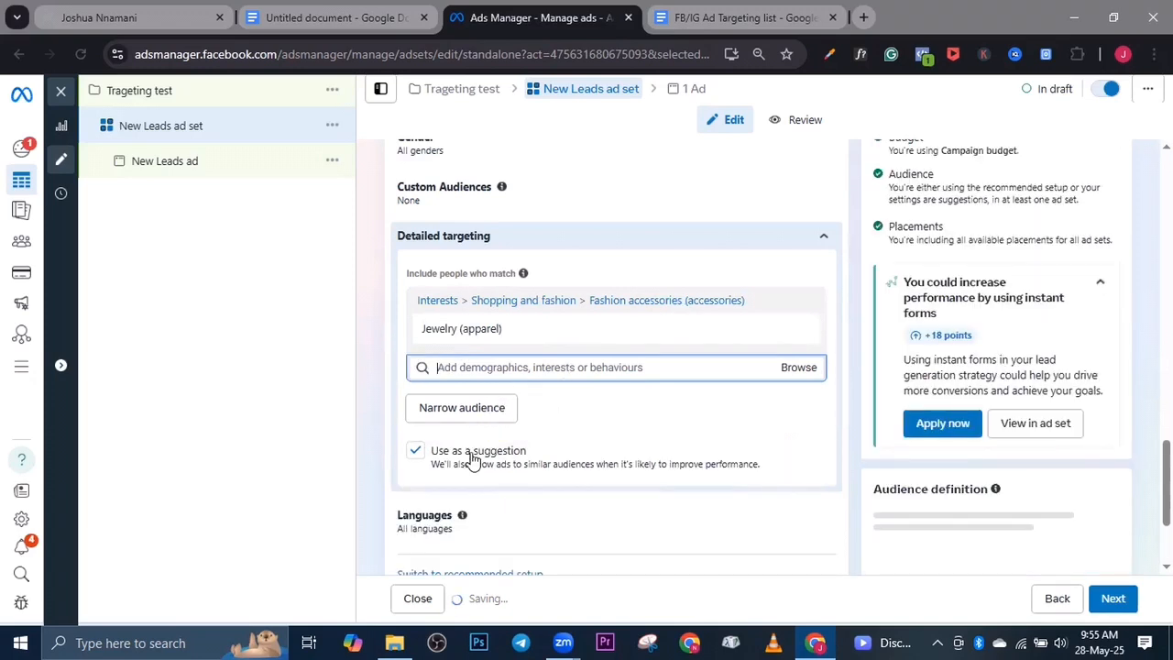
pyautogui.click(474, 414)
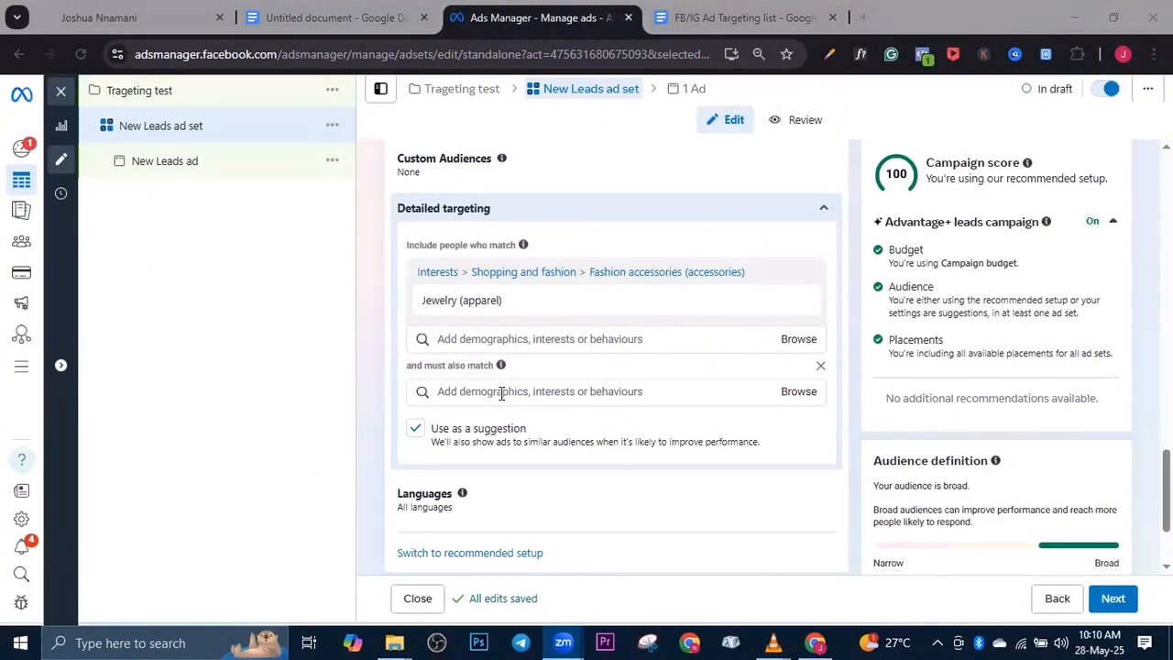
pyautogui.click(475, 392)
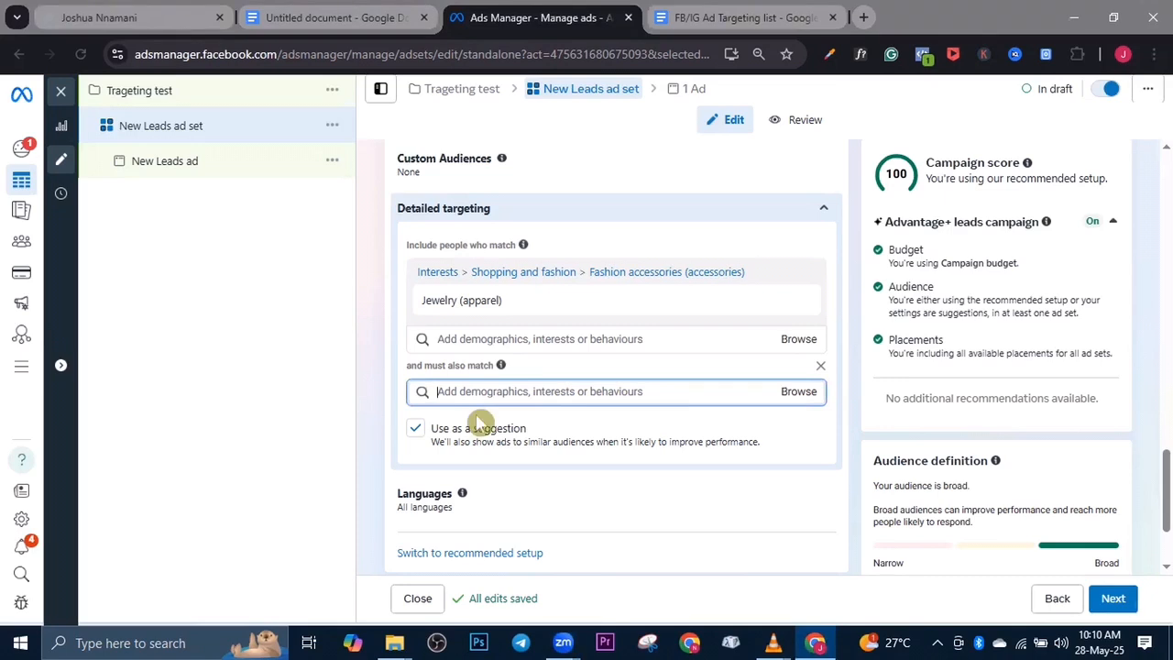
pyautogui.write('fre')
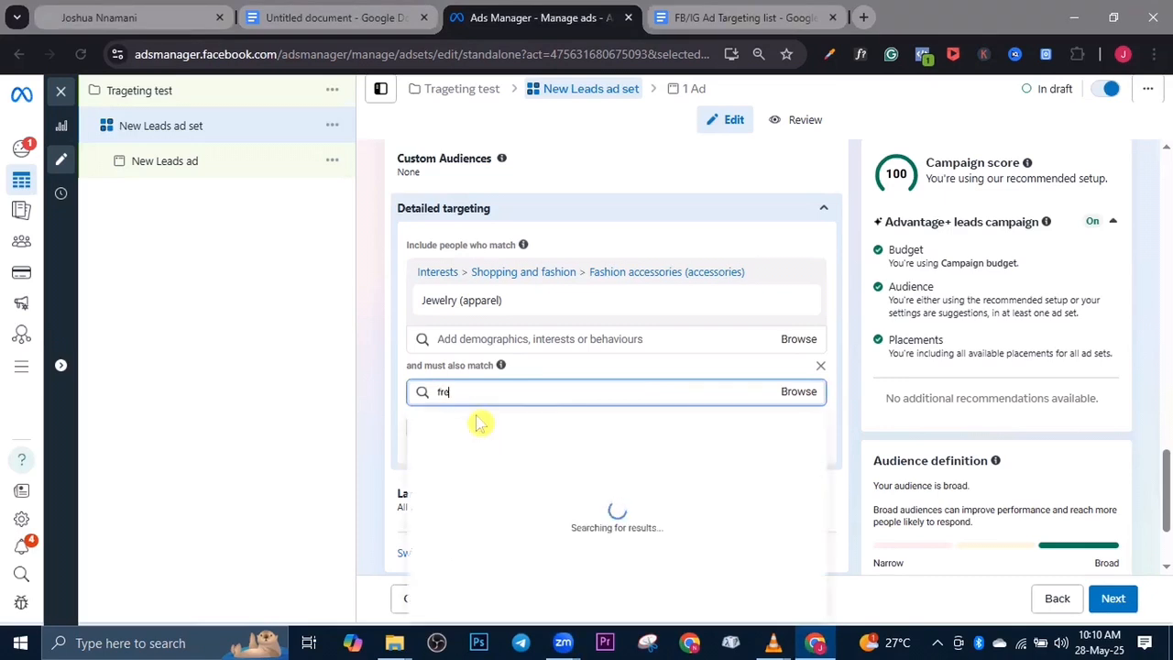
pyautogui.write('quent')
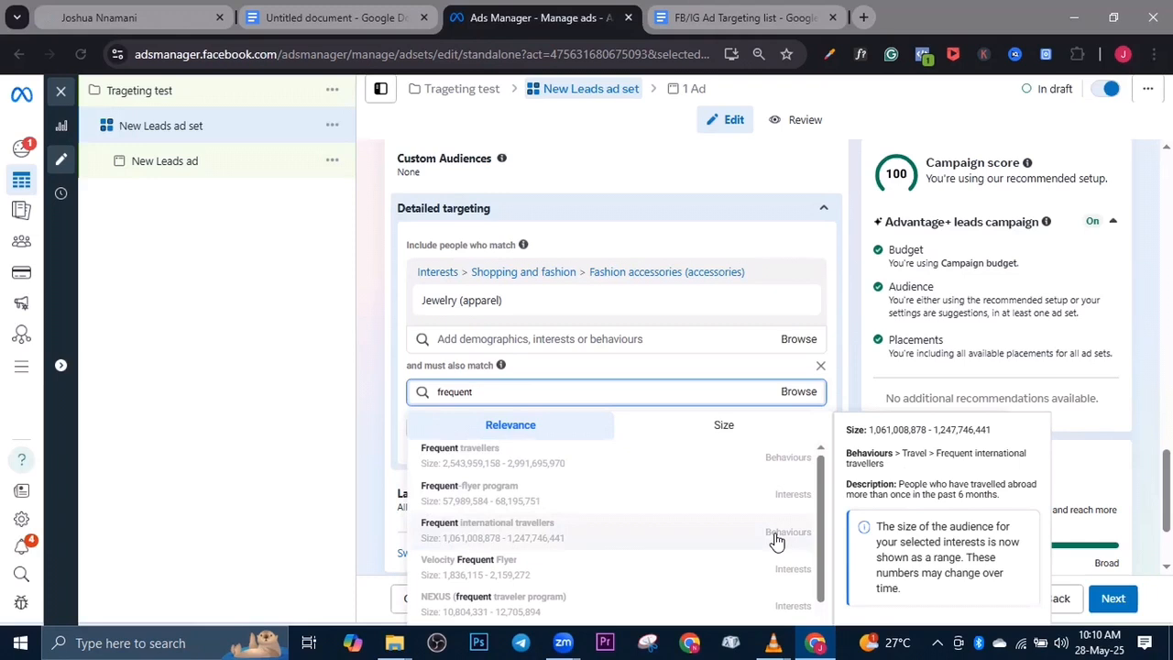
pyautogui.click(554, 539)
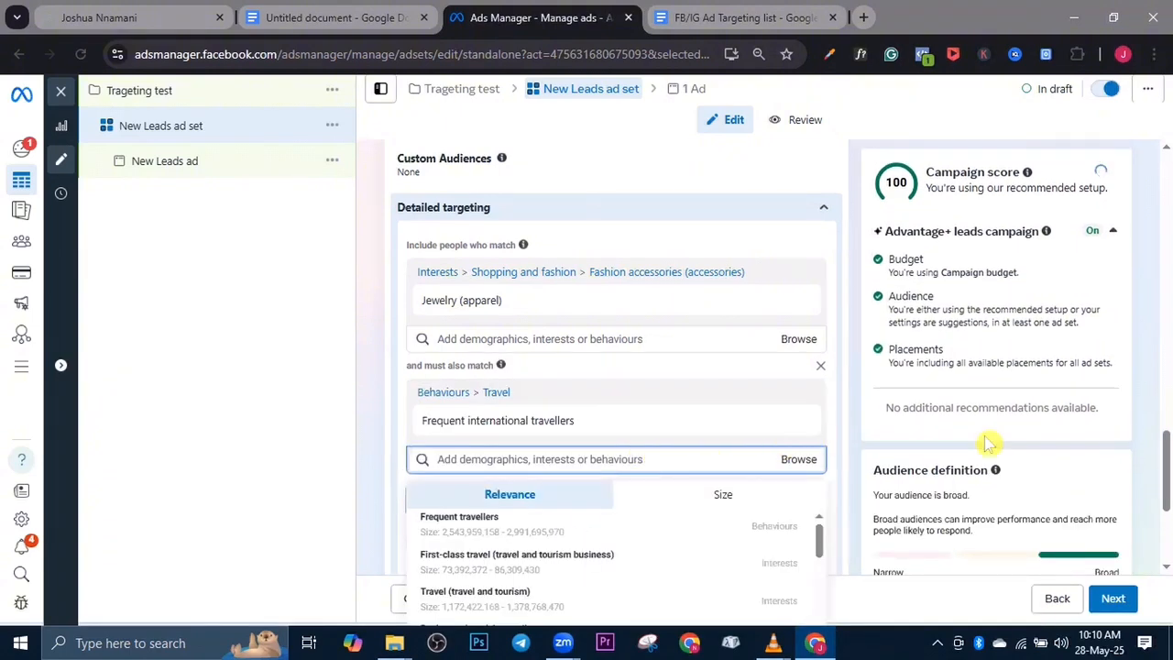
pyautogui.click(1111, 231)
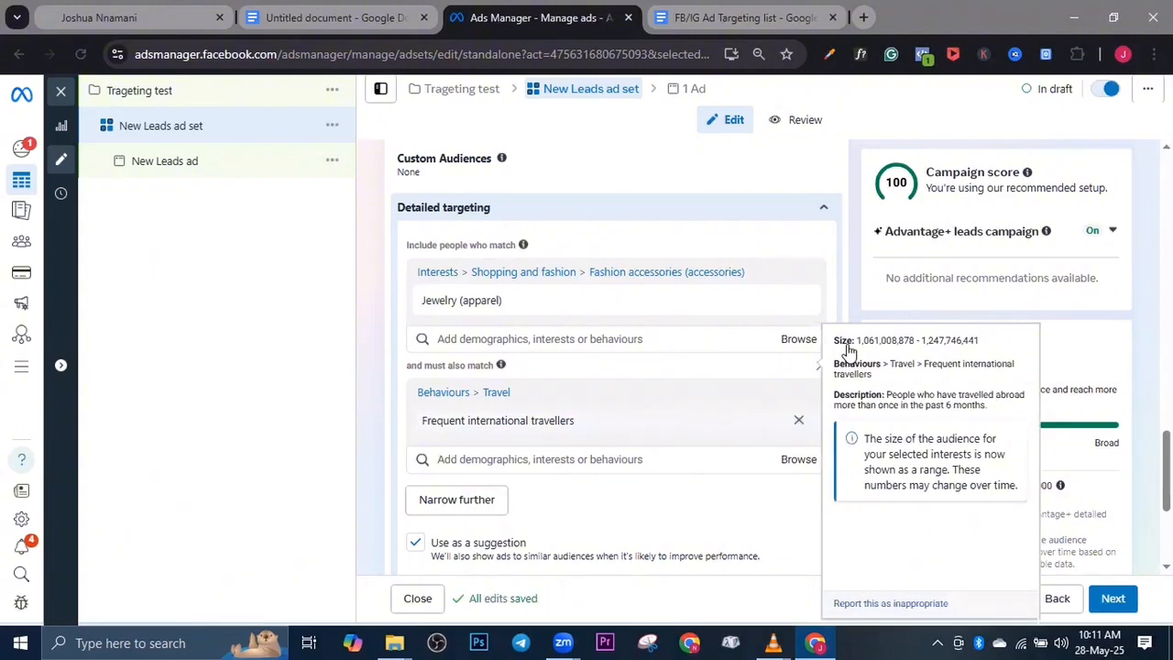
# Remove Frequent international travellers from the must-also-match condition, search for "frequent" and add the same behaviour again
pyautogui.click(798, 420)
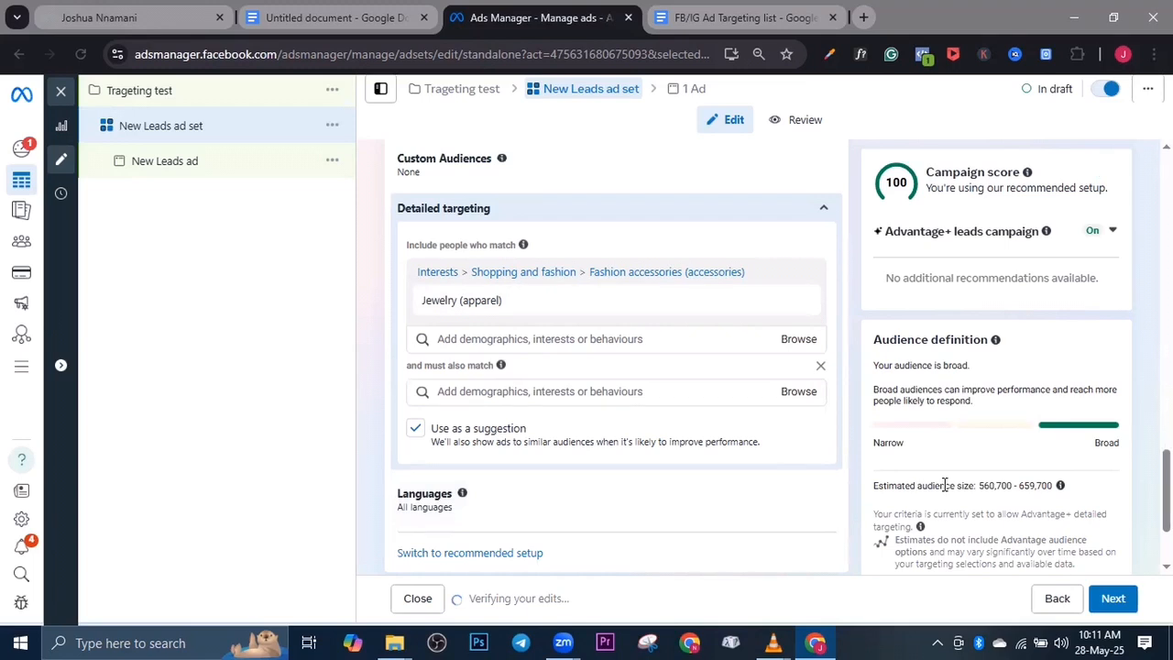
pyautogui.click(502, 392)
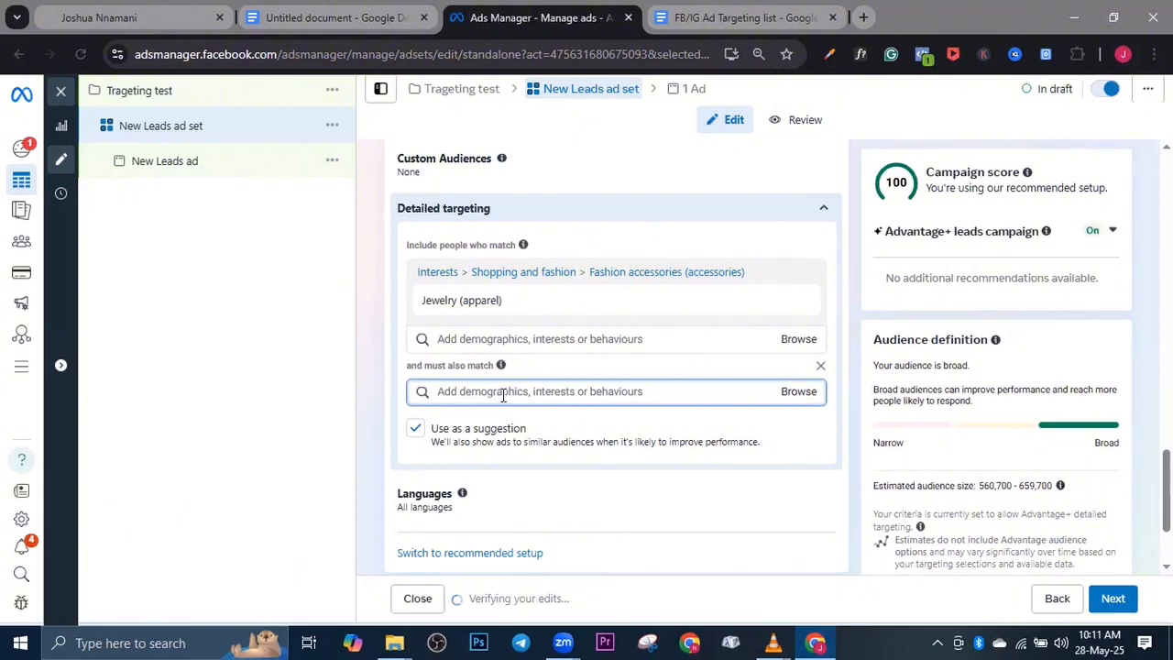
pyautogui.write('f')
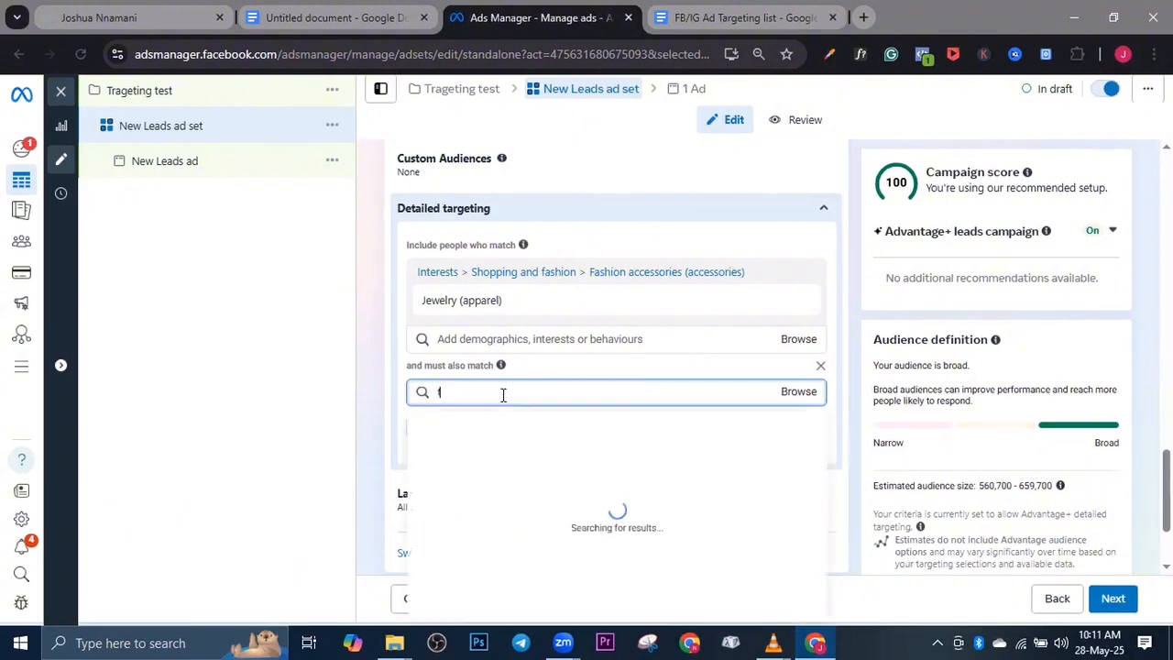
pyautogui.write('reque')
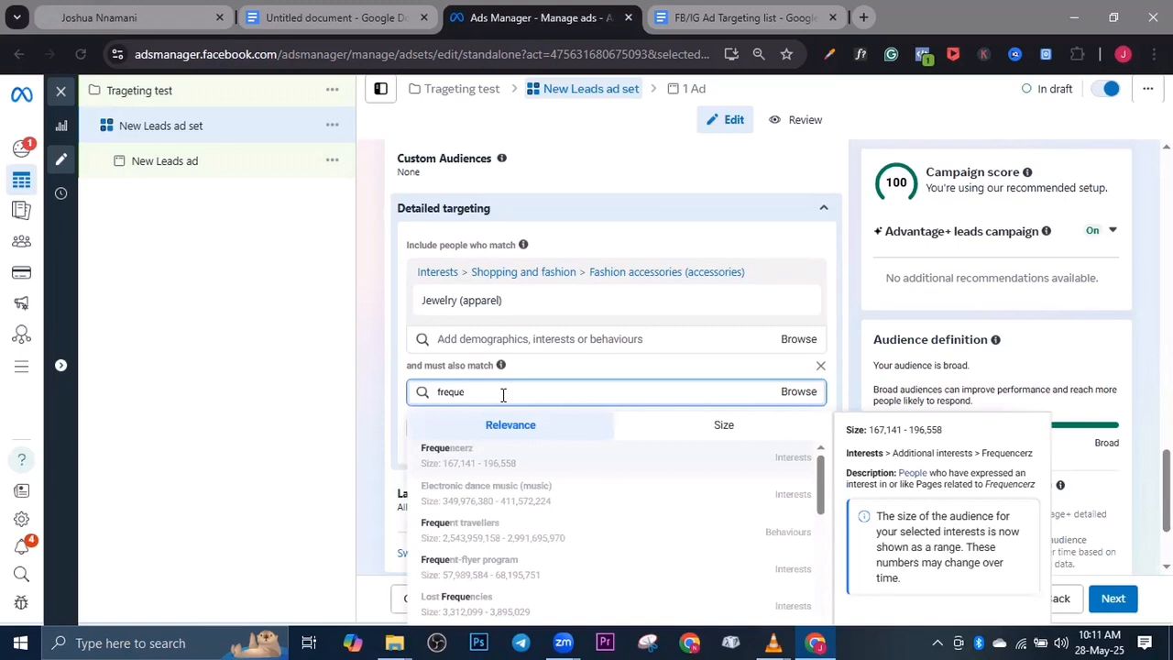
pyautogui.write('nt')
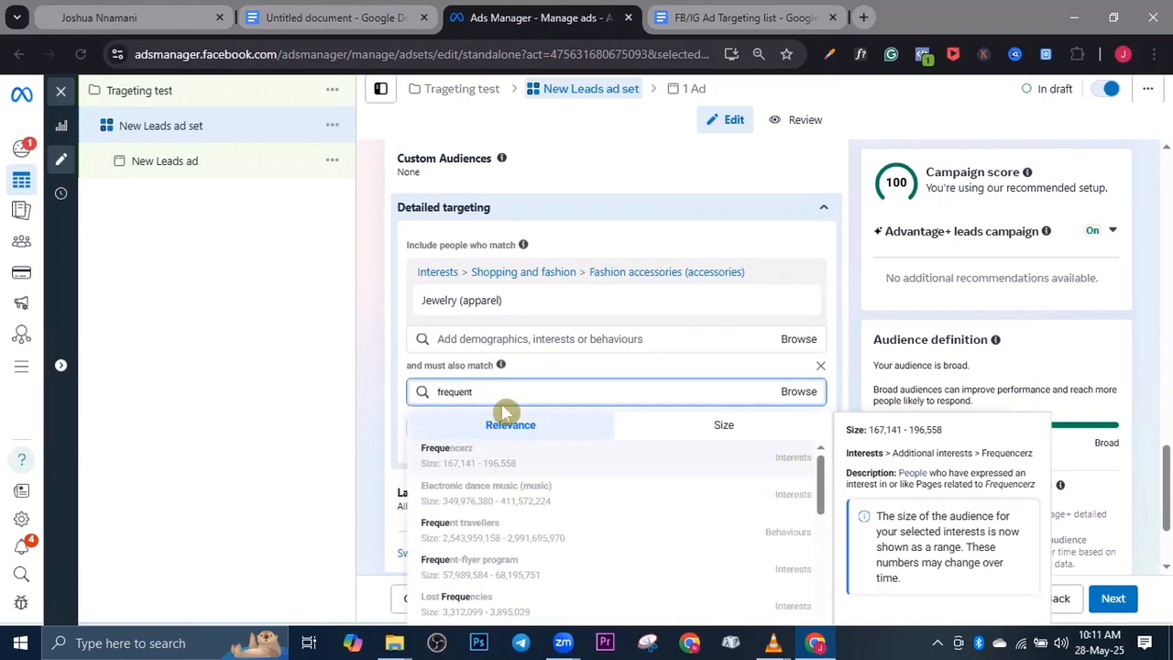
pyautogui.scroll(-2, 497, 474)
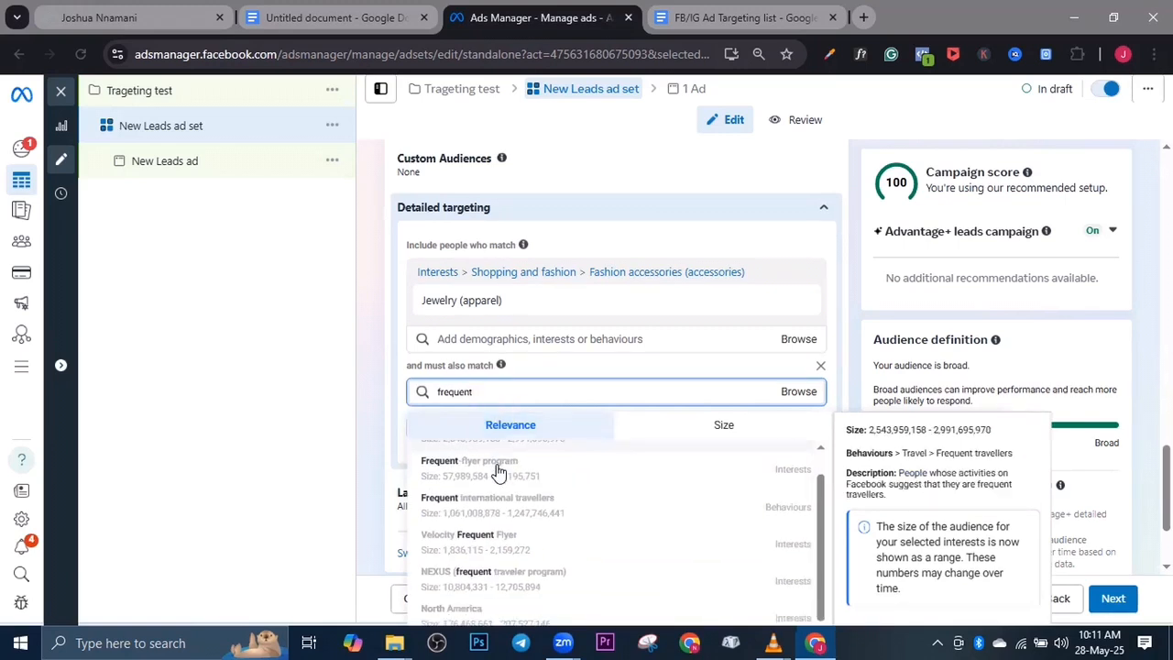
pyautogui.click(484, 505)
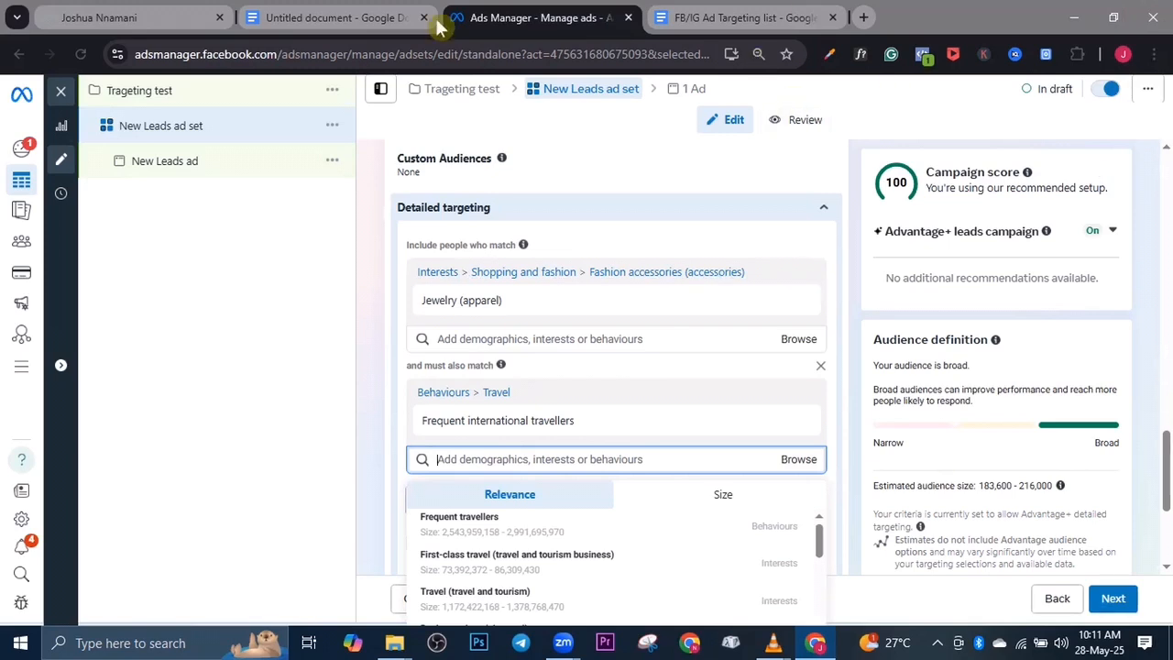
# Switch to the Google Docs document and remove the black highlight from the fourth list item, Facebook Payment Users
pyautogui.click(403, 20)
pyautogui.moveTo(387, 458); pyautogui.dragTo(700, 450)
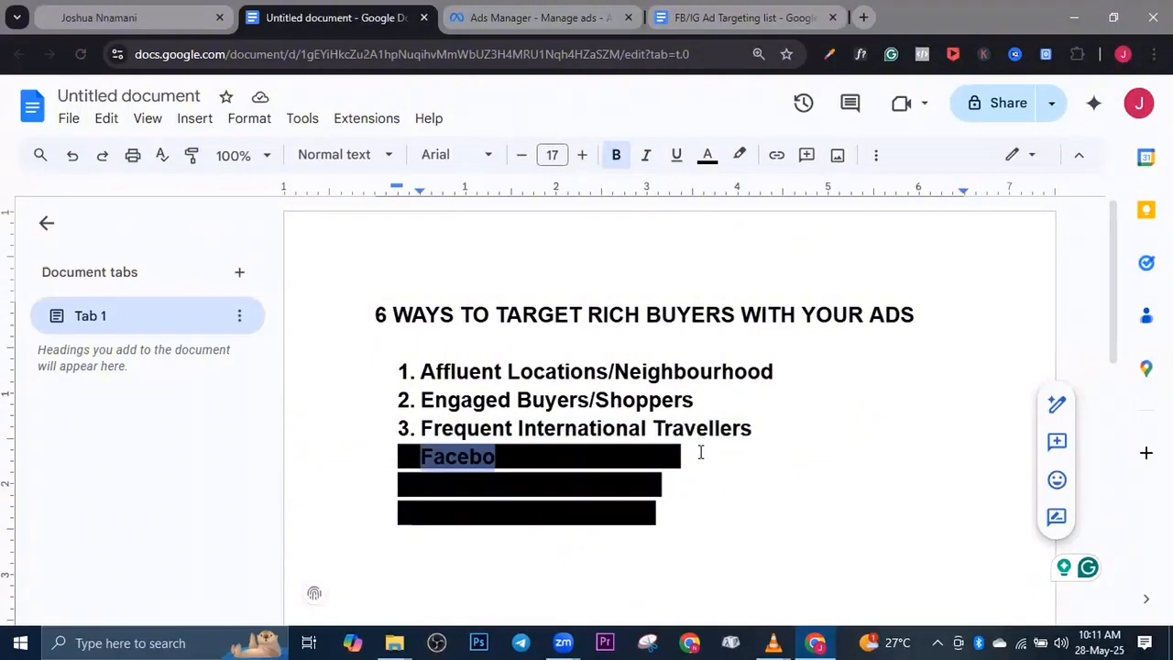
pyautogui.click(742, 157)
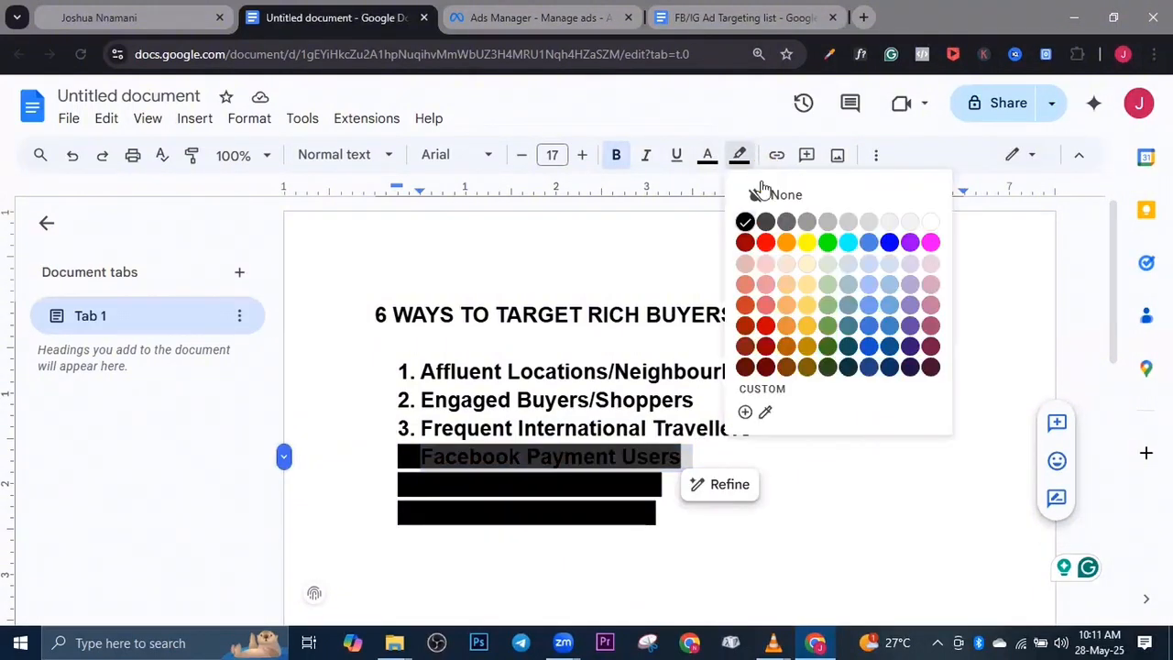
pyautogui.click(755, 192)
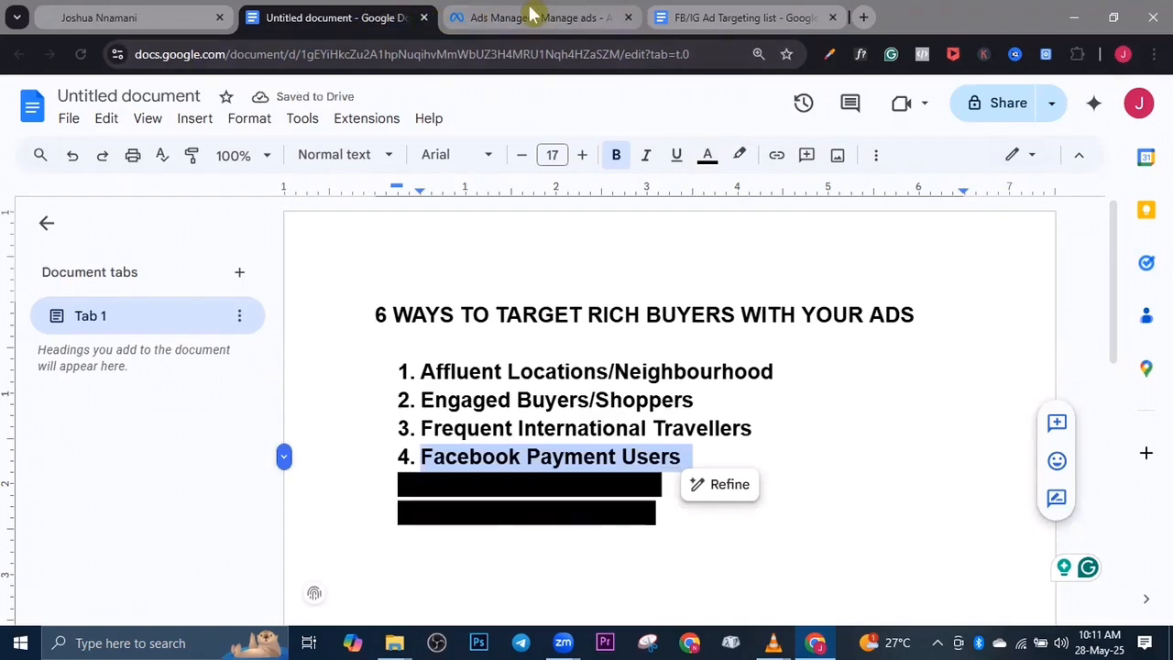
# Return to Ads Manager and clear the detailed targeting of Frequent international travellers, Jewelry (apparel) and the must-also-match condition
pyautogui.click(476, 26)
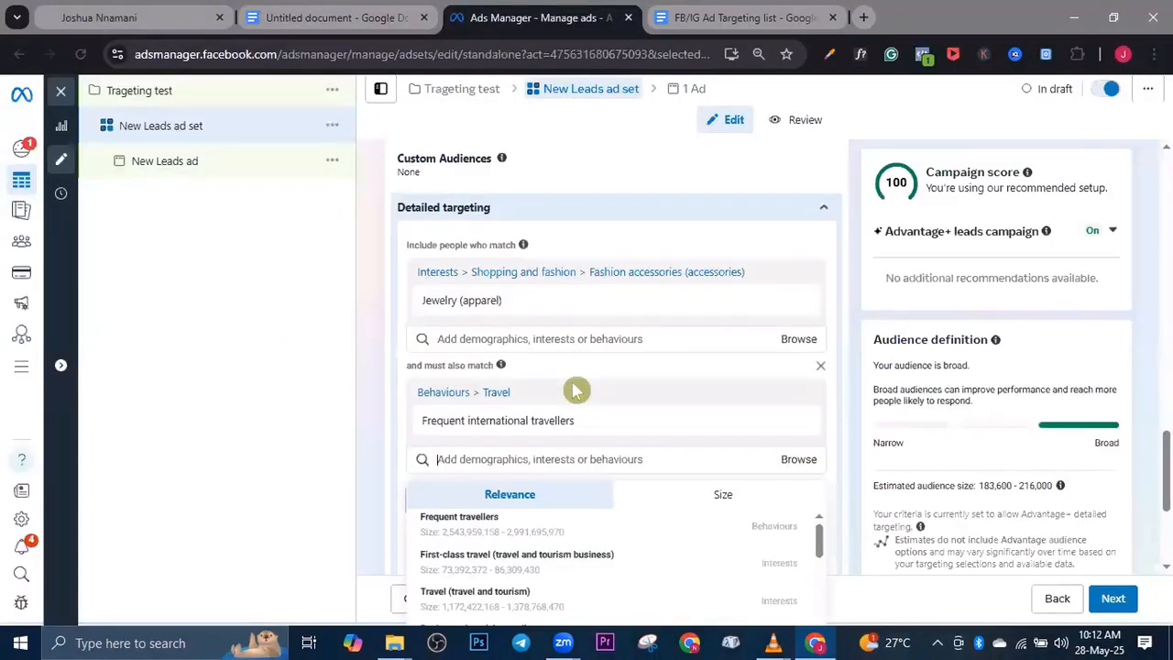
pyautogui.scroll(-2, 571, 391)
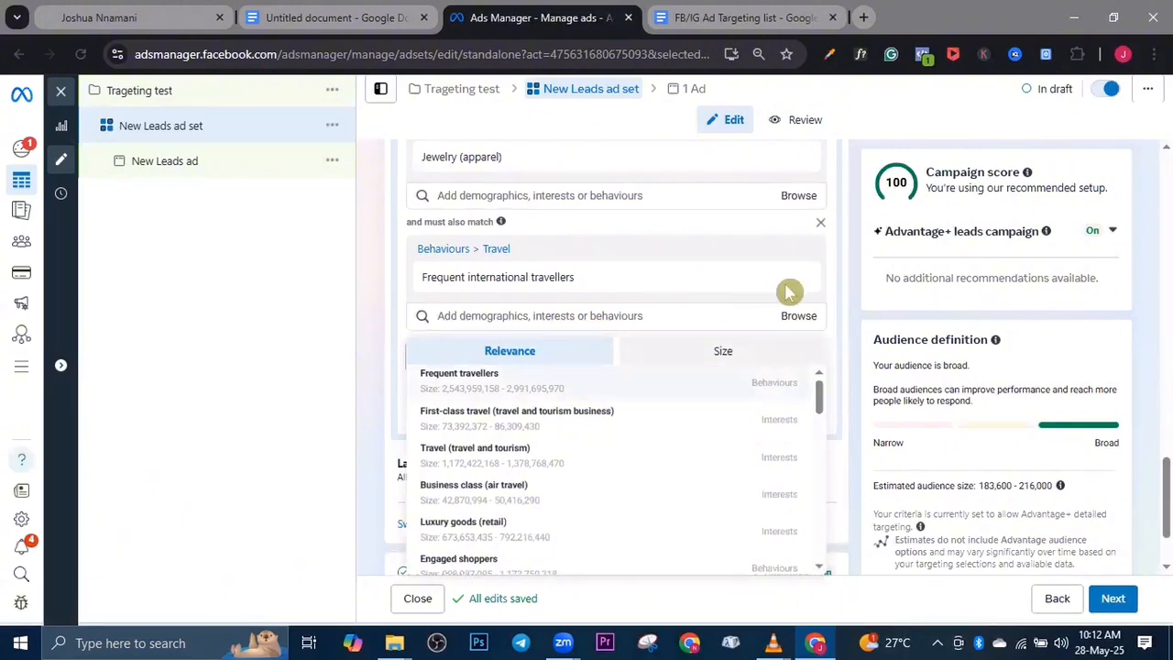
pyautogui.moveTo(799, 284)
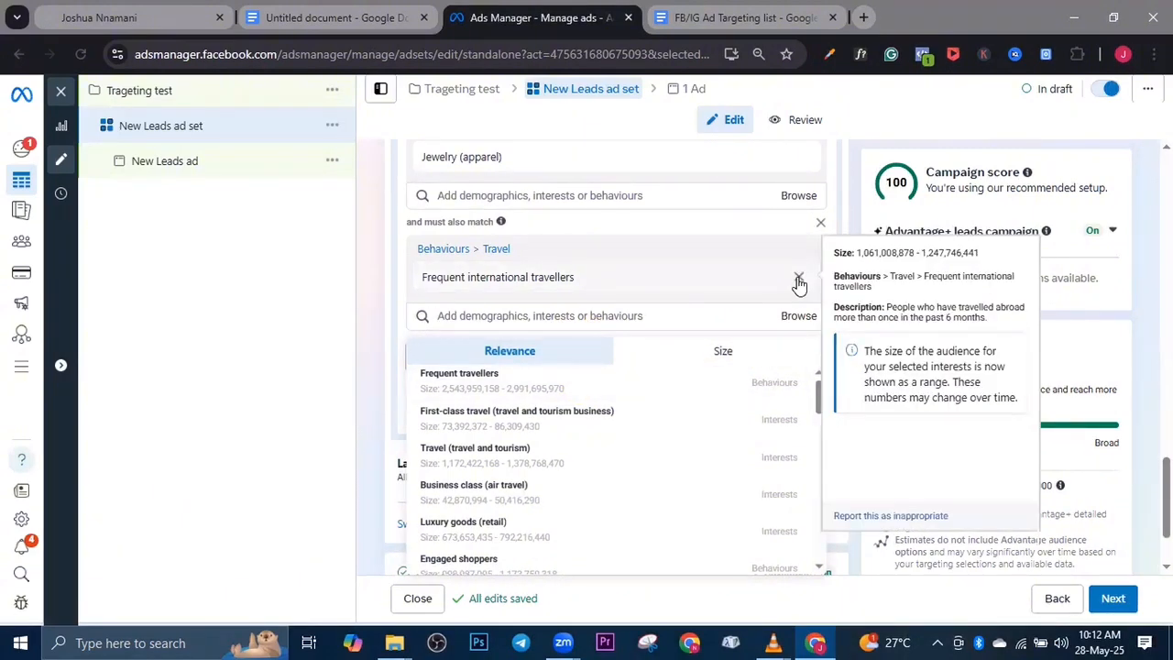
pyautogui.click(798, 281)
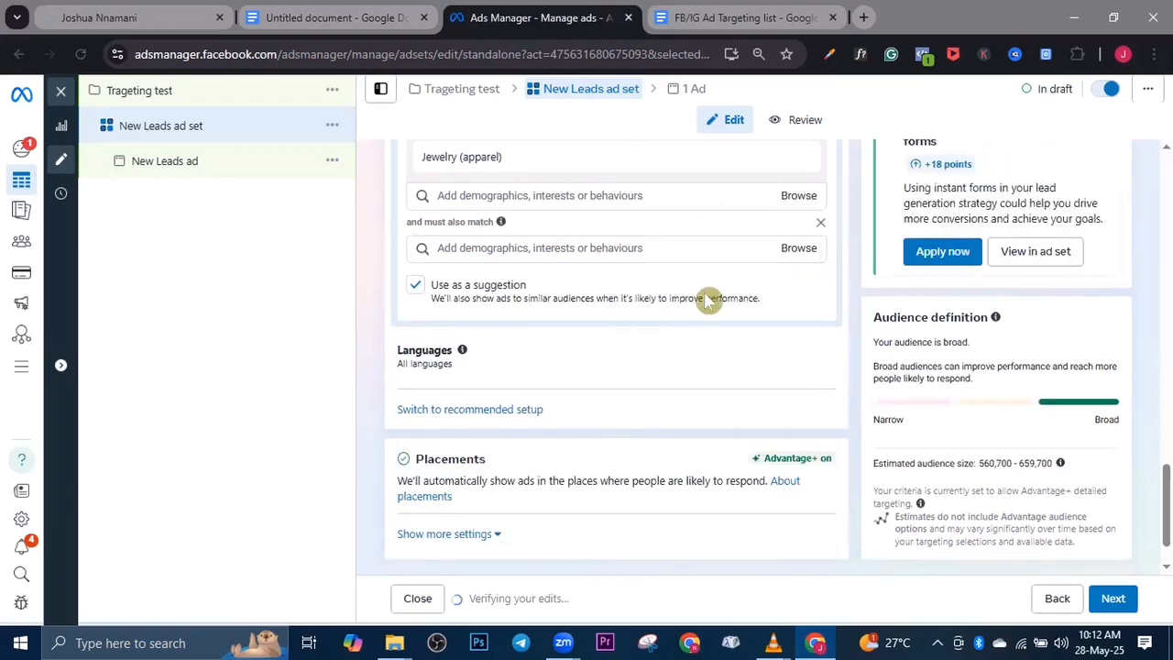
pyautogui.scroll(2, 707, 303)
pyautogui.moveTo(803, 308)
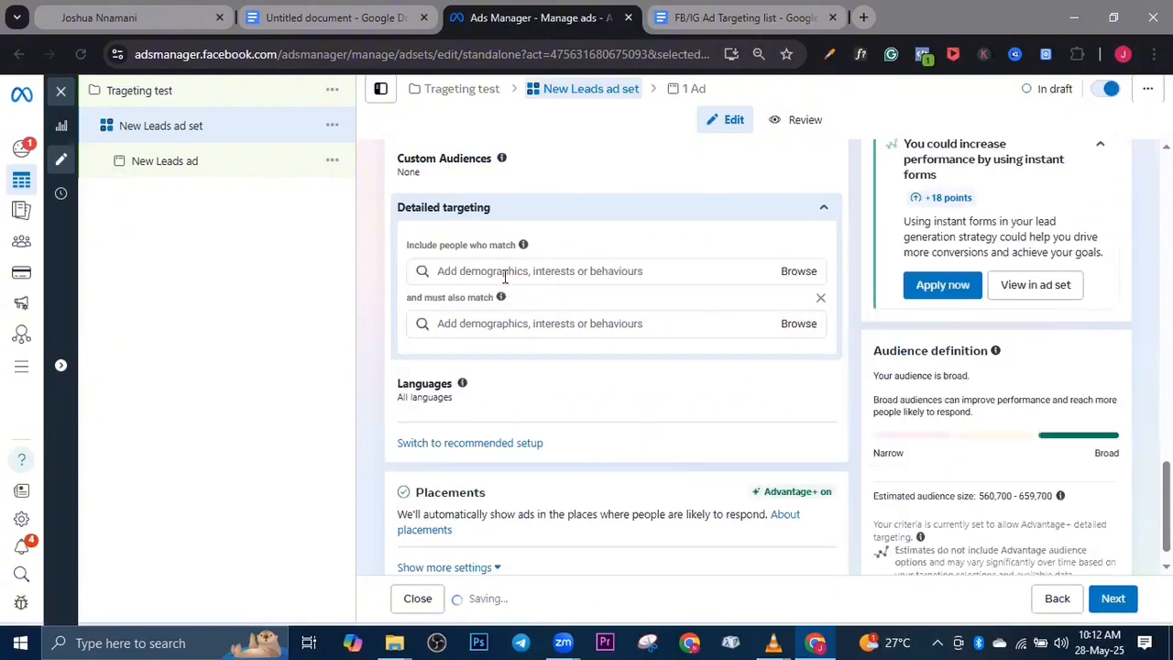
pyautogui.click(820, 298)
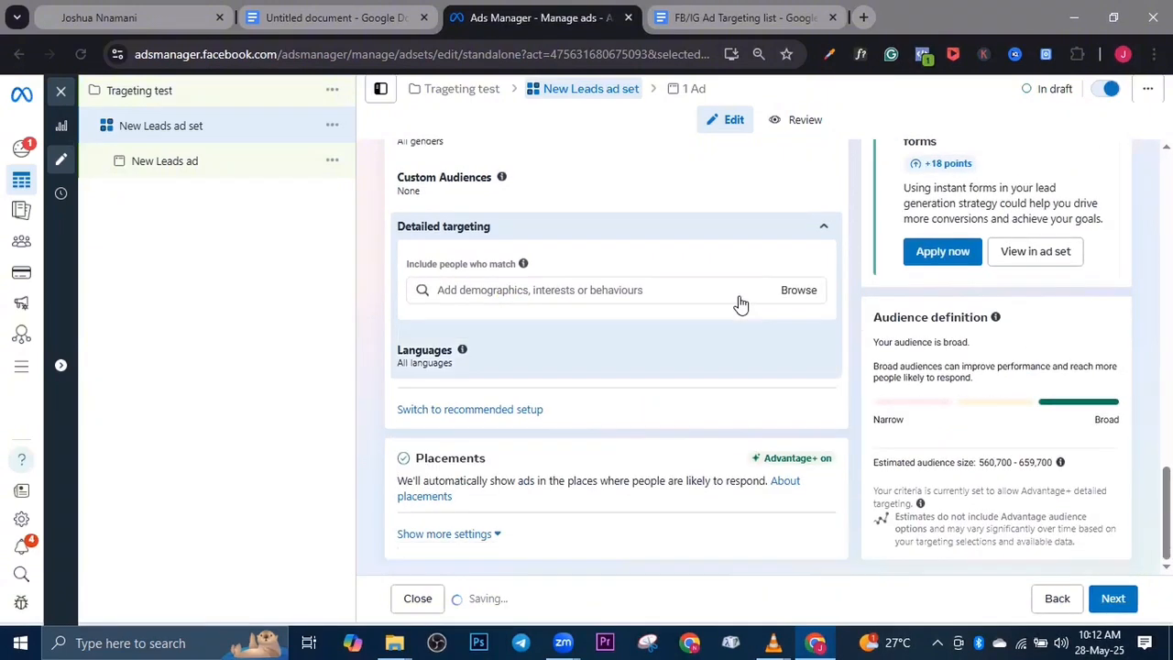
# Search the detailed targeting for "facebook payment", add the Facebook Payments users (30 days) behaviour and remove it again
pyautogui.click(583, 296)
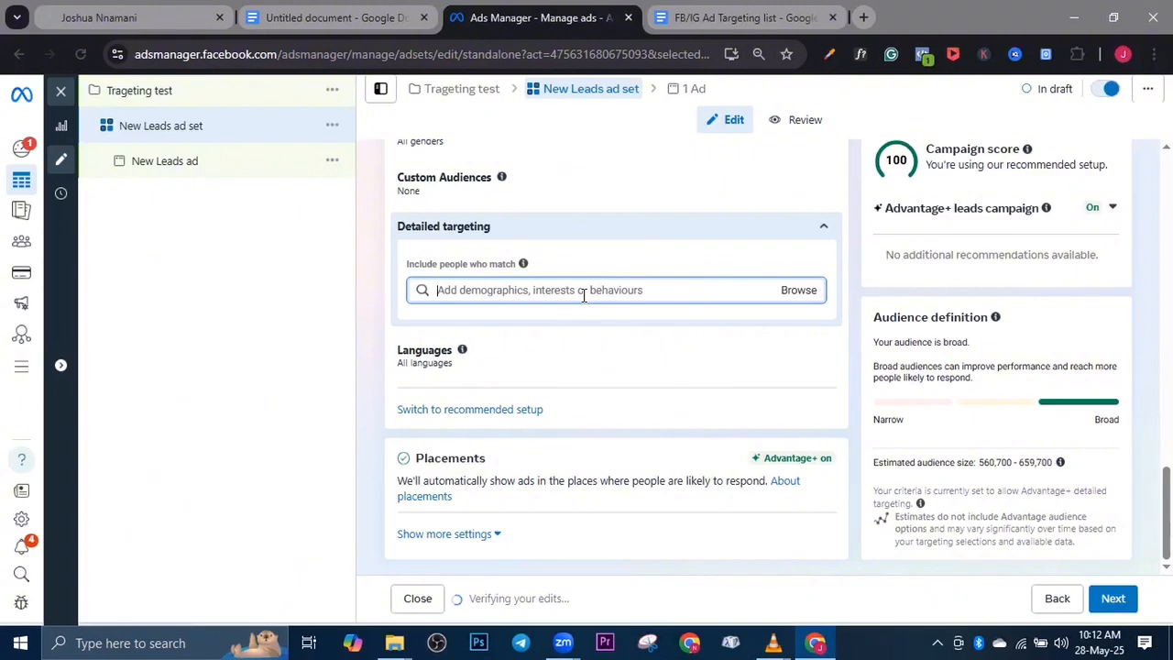
pyautogui.write('fac')
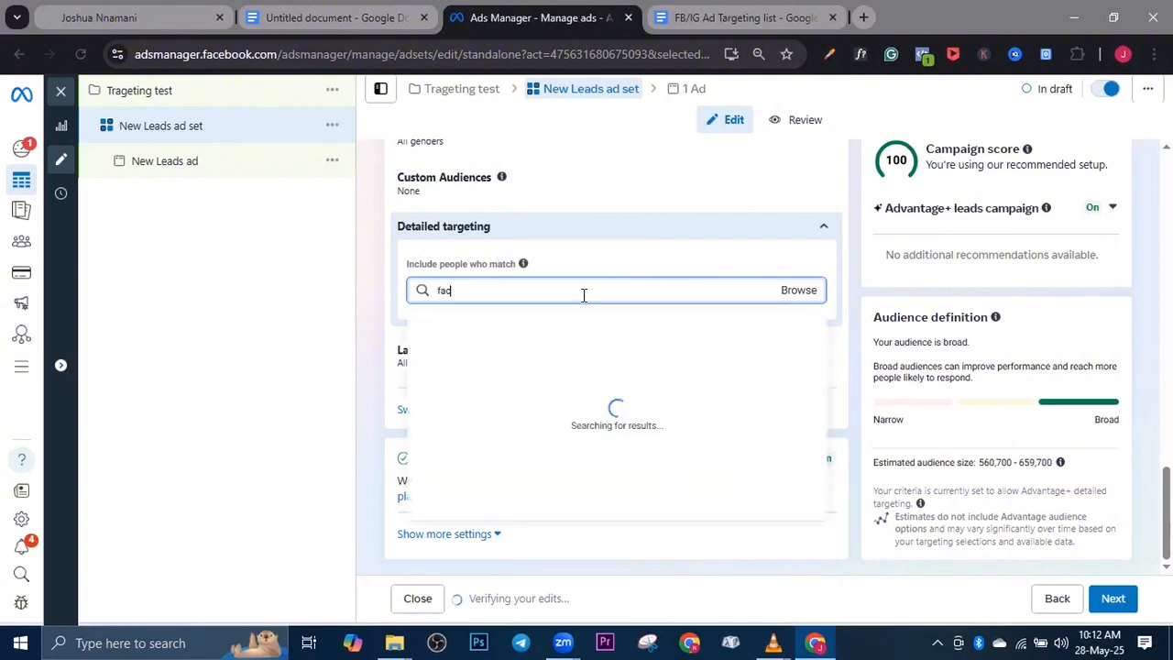
pyautogui.write('ebook')
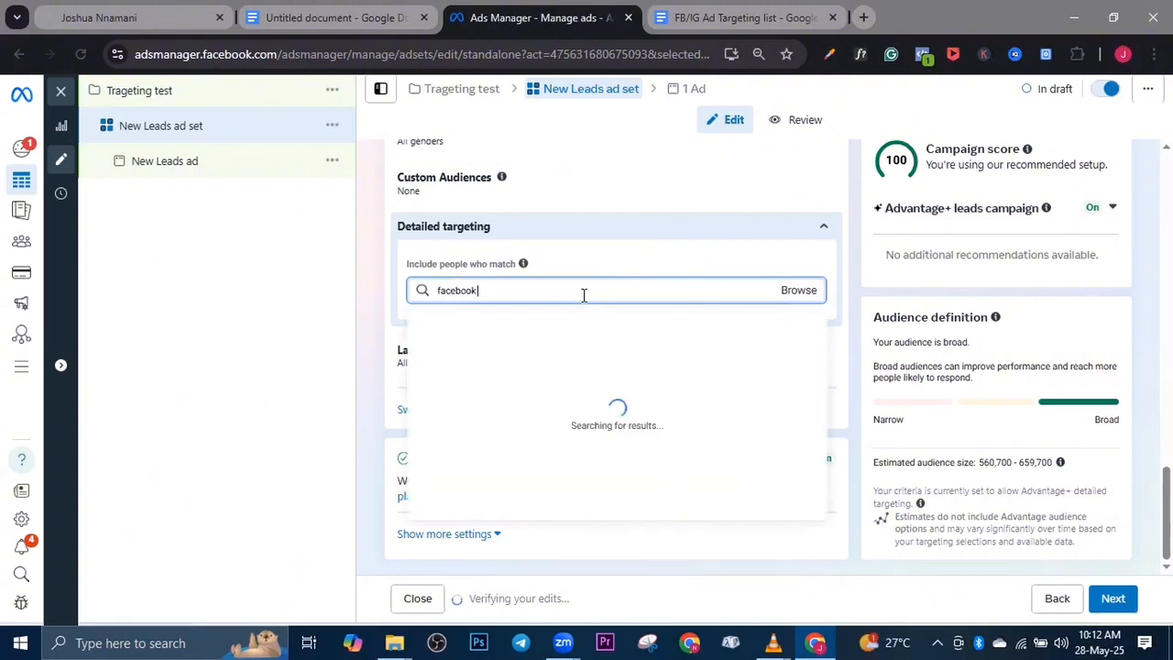
pyautogui.write(' payment')
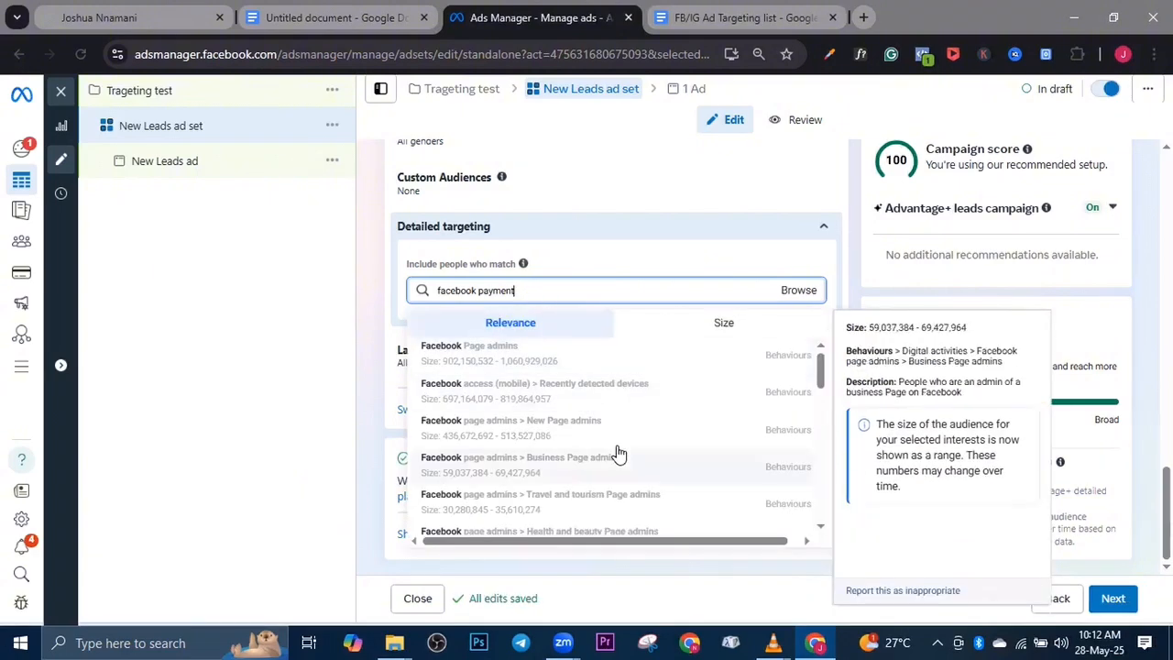
pyautogui.scroll(-3, 652, 486)
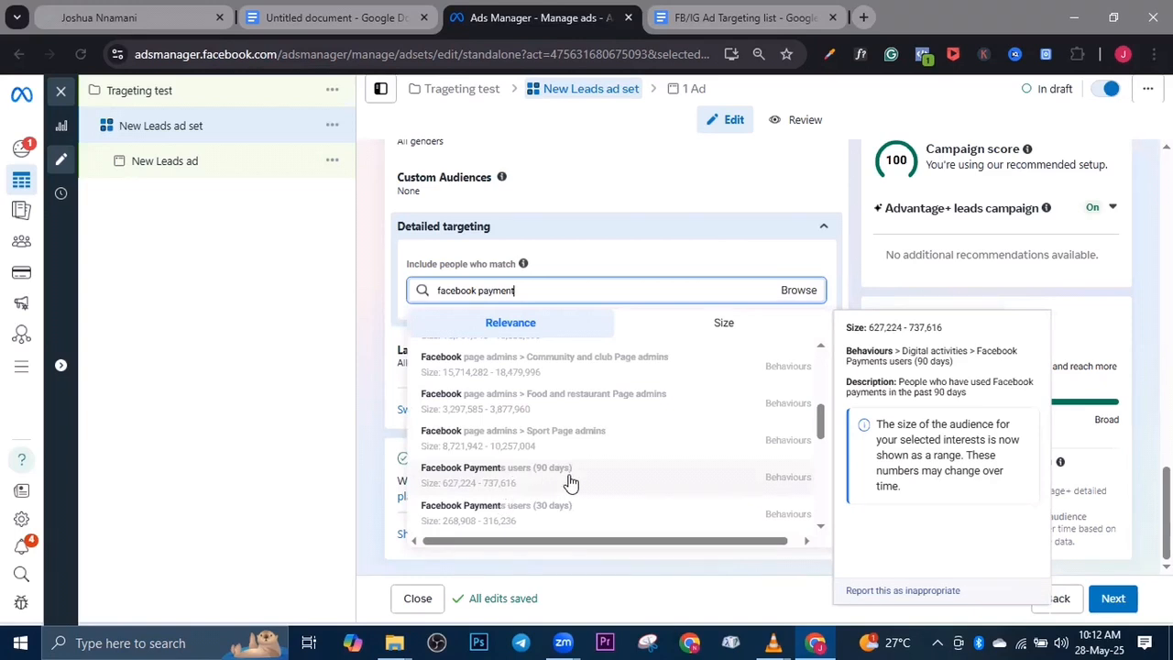
pyautogui.scroll(-2, 548, 431)
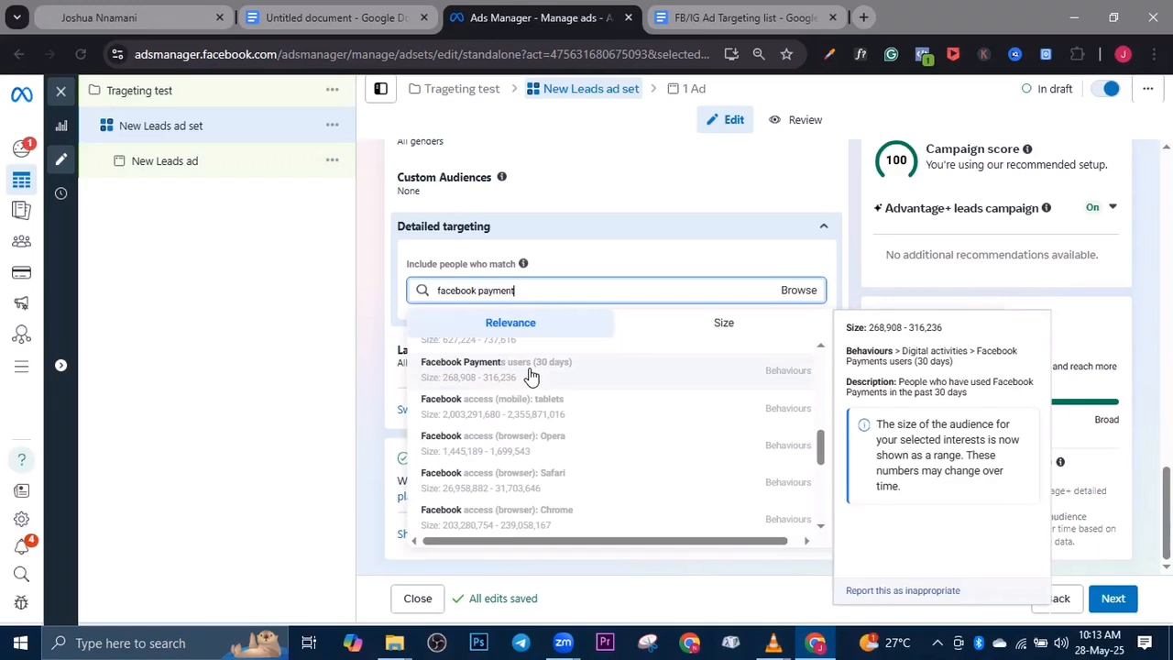
pyautogui.click(530, 376)
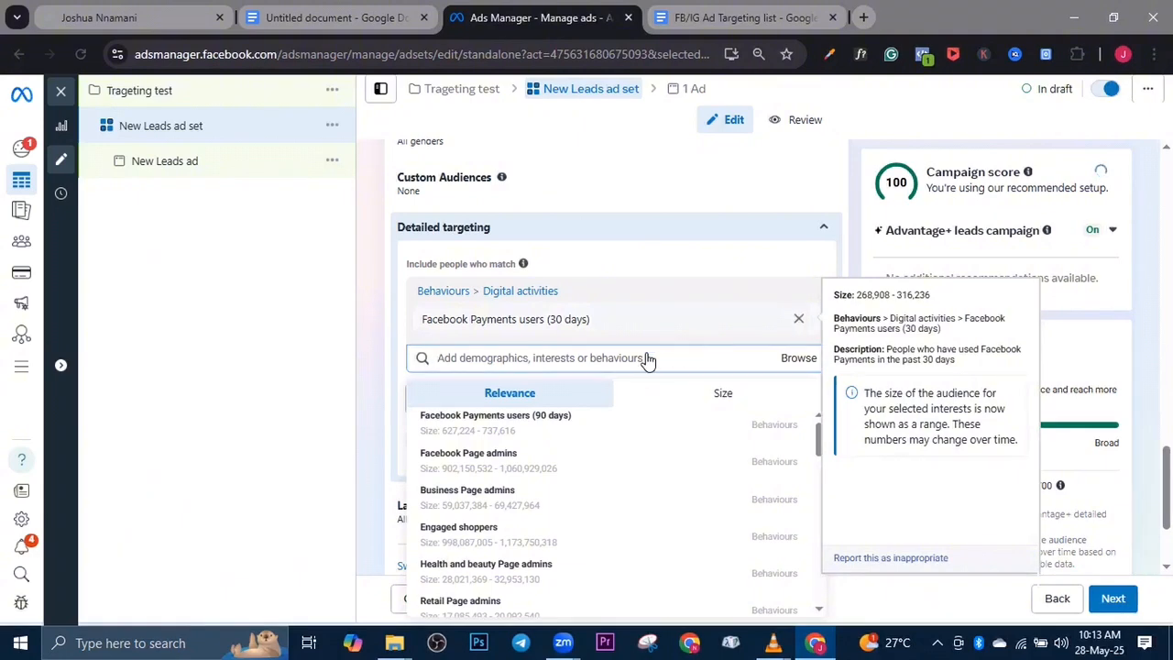
pyautogui.click(798, 321)
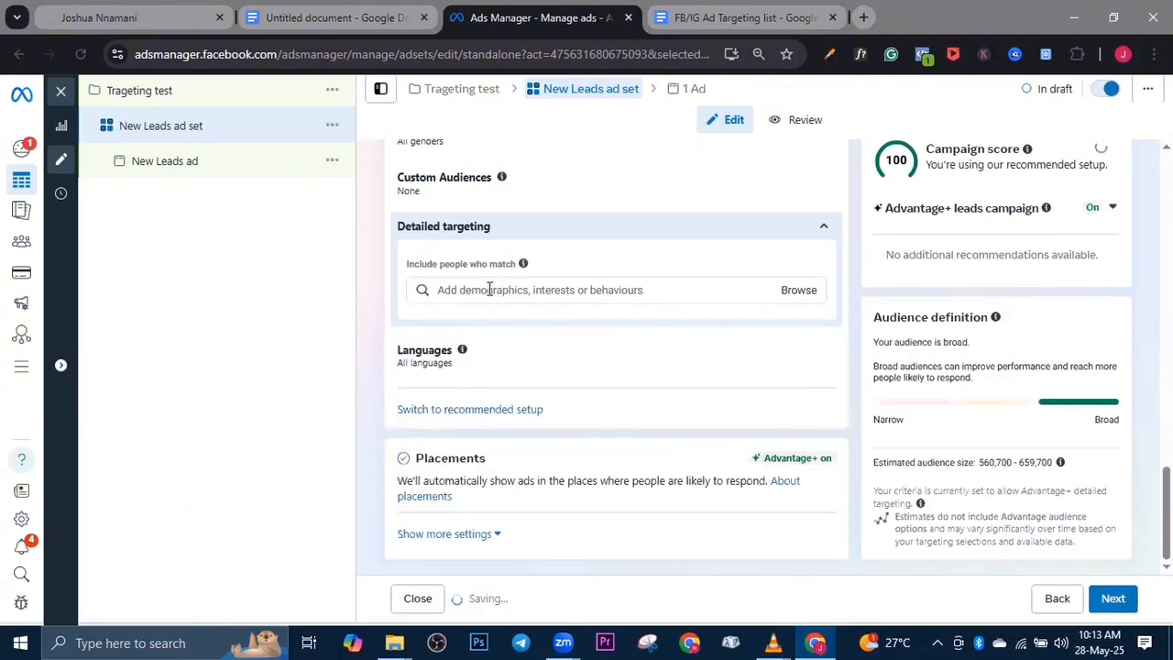
# Search the detailed targeting for "clothing" and include the Clothing (clothing) interest
pyautogui.click(489, 289)
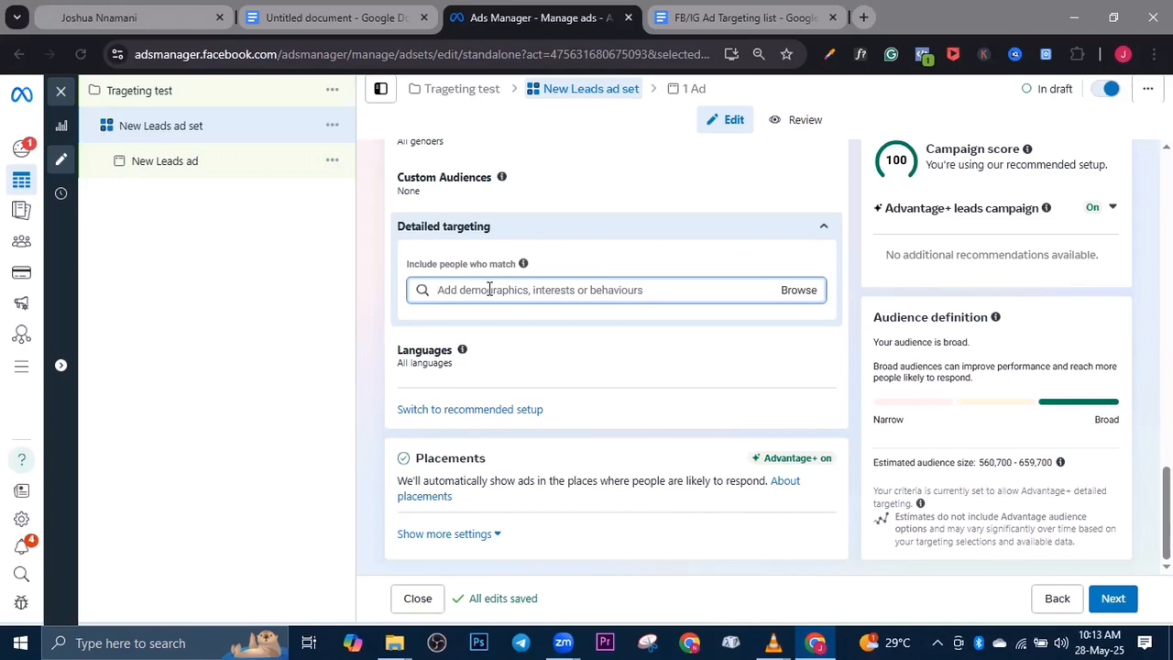
pyautogui.write('c')
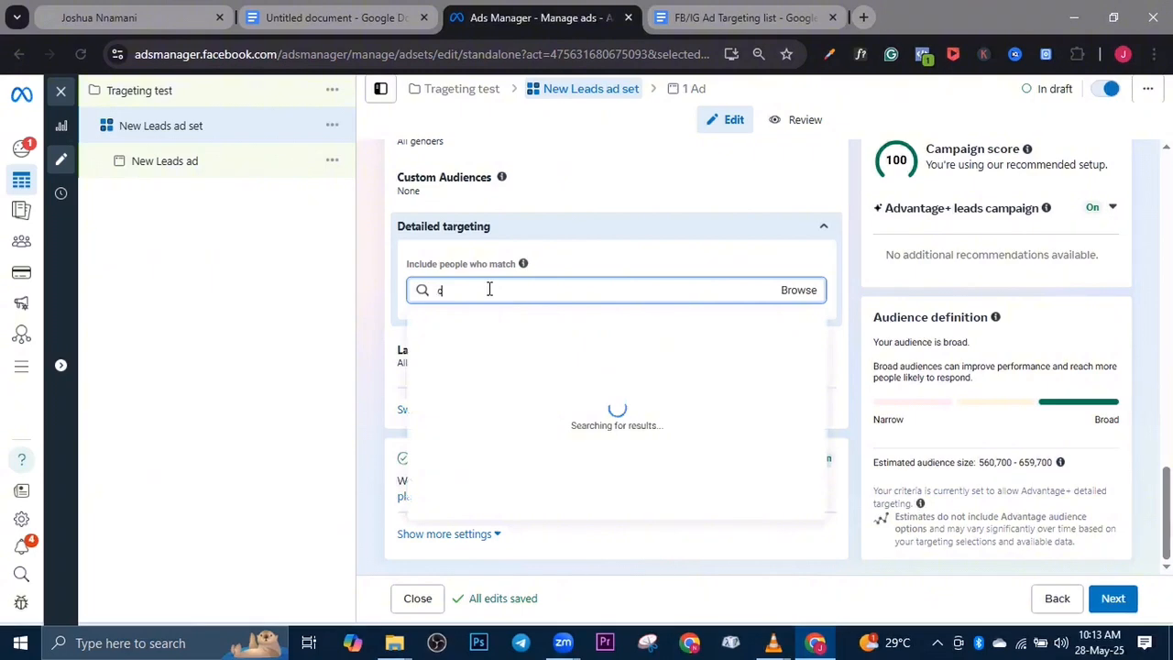
pyautogui.write('lothing')
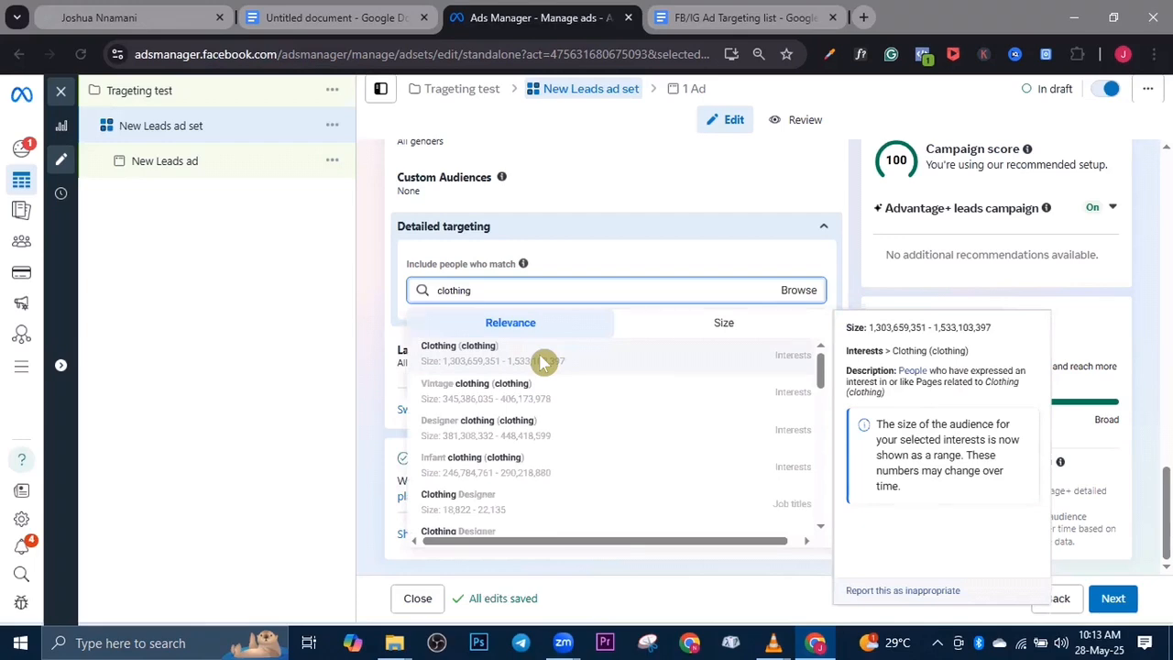
pyautogui.click(541, 362)
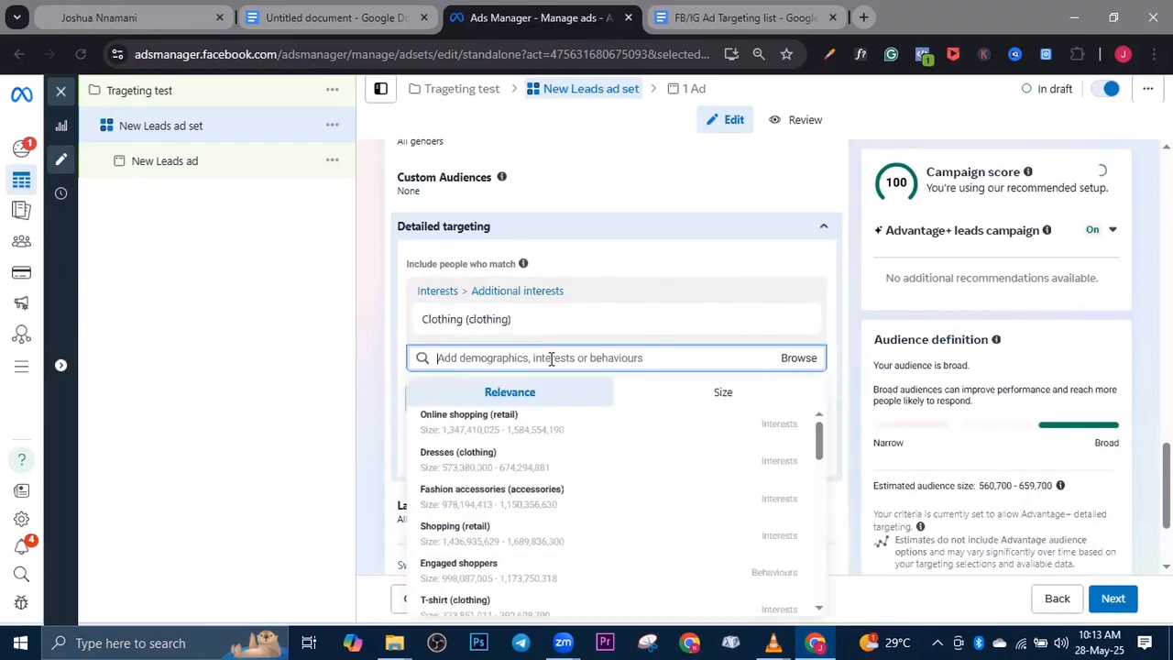
pyautogui.click(658, 282)
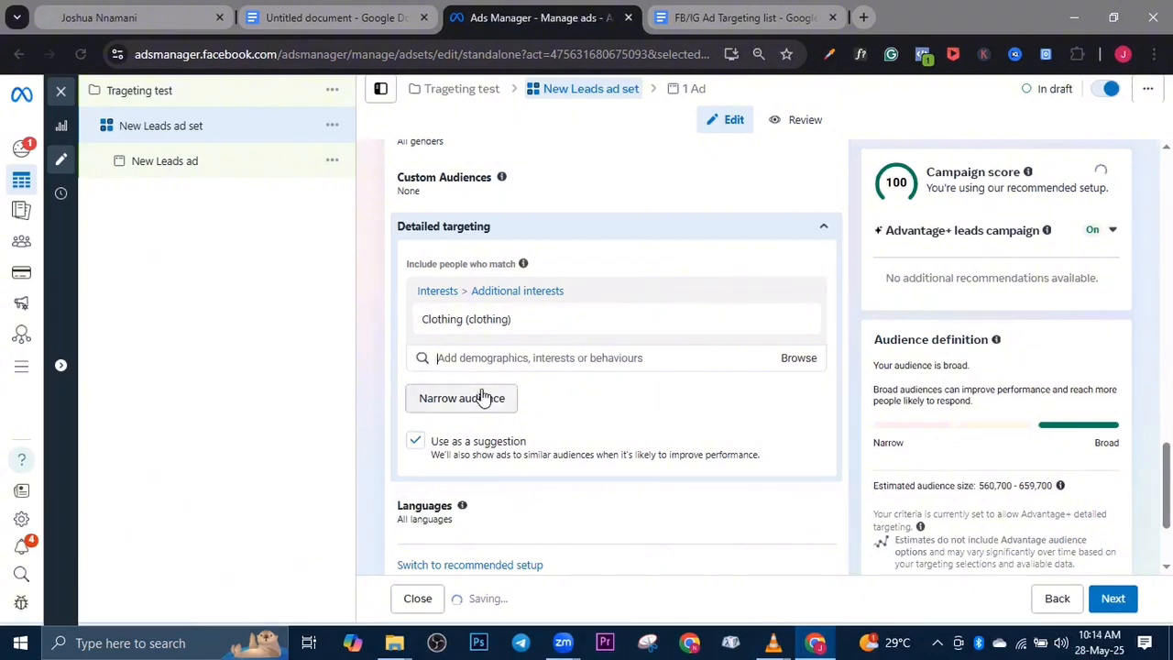
# Narrow the audience to people who must also match the Facebook Payments users (30 days) behaviour, and check the estimated audience size
pyautogui.click(465, 411)
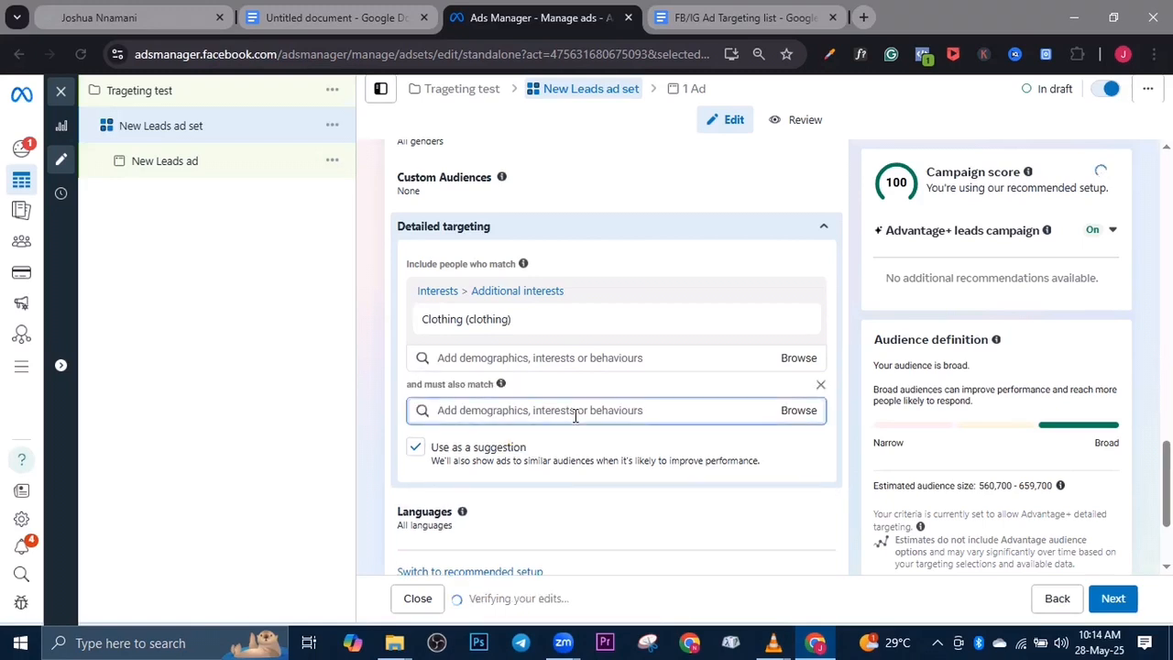
pyautogui.write('fac')
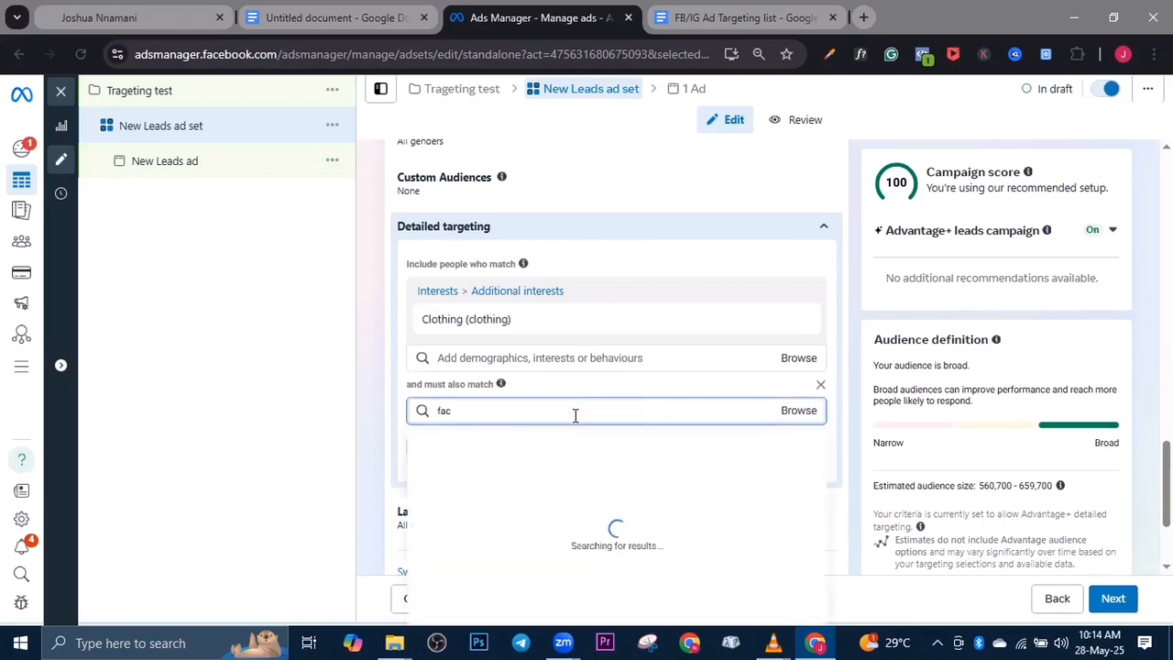
pyautogui.write('ebook')
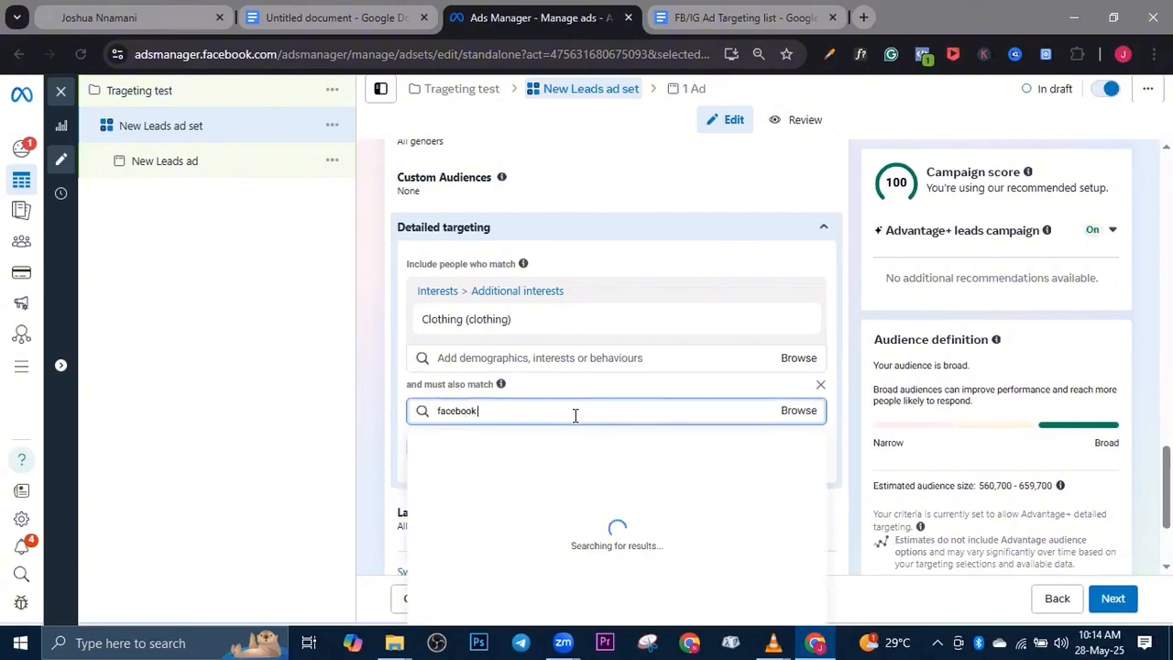
pyautogui.write(' payment users')
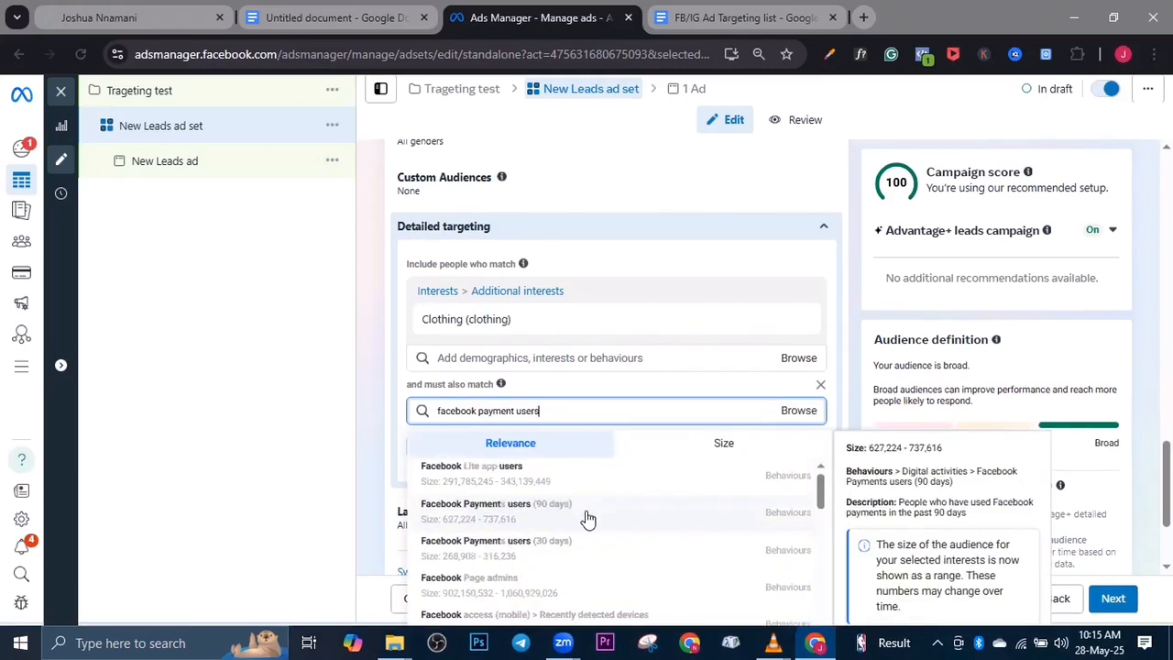
pyautogui.click(600, 541)
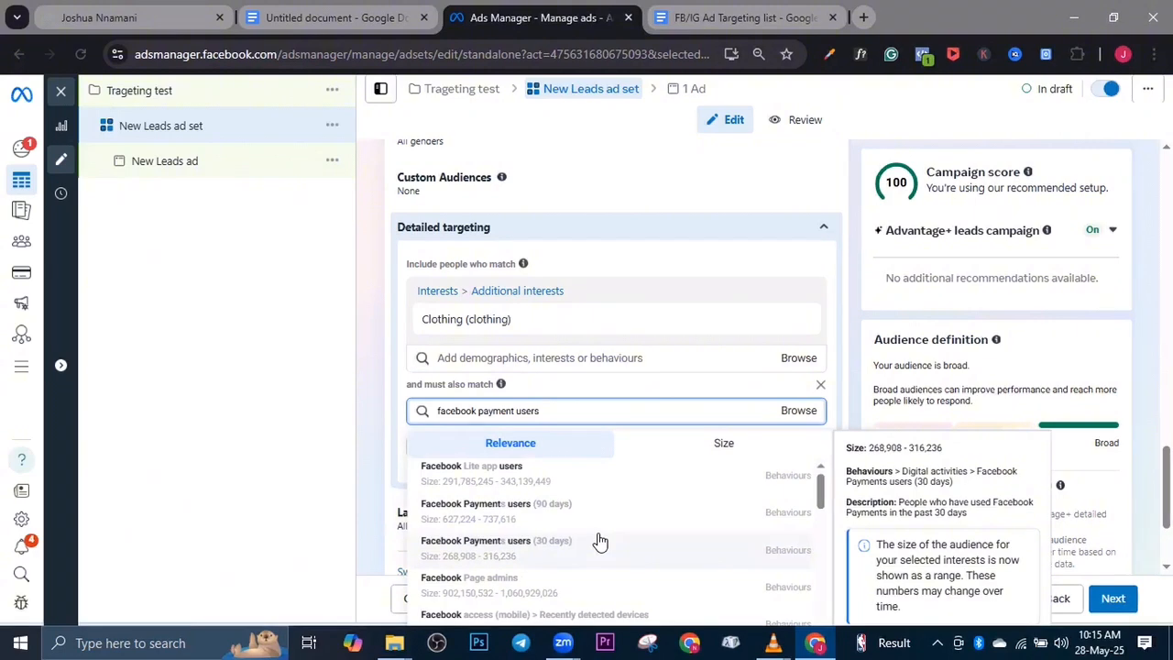
pyautogui.click(600, 541)
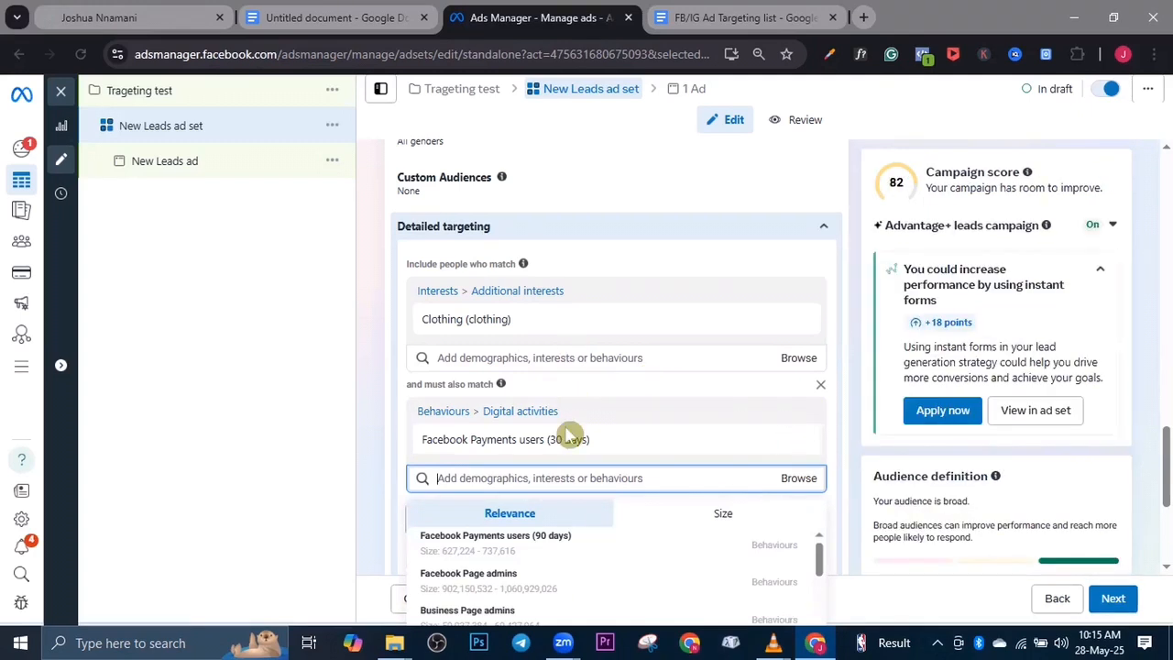
pyautogui.moveTo(561, 443)
pyautogui.scroll(-2, 937, 440)
pyautogui.scroll(-2, 733, 424)
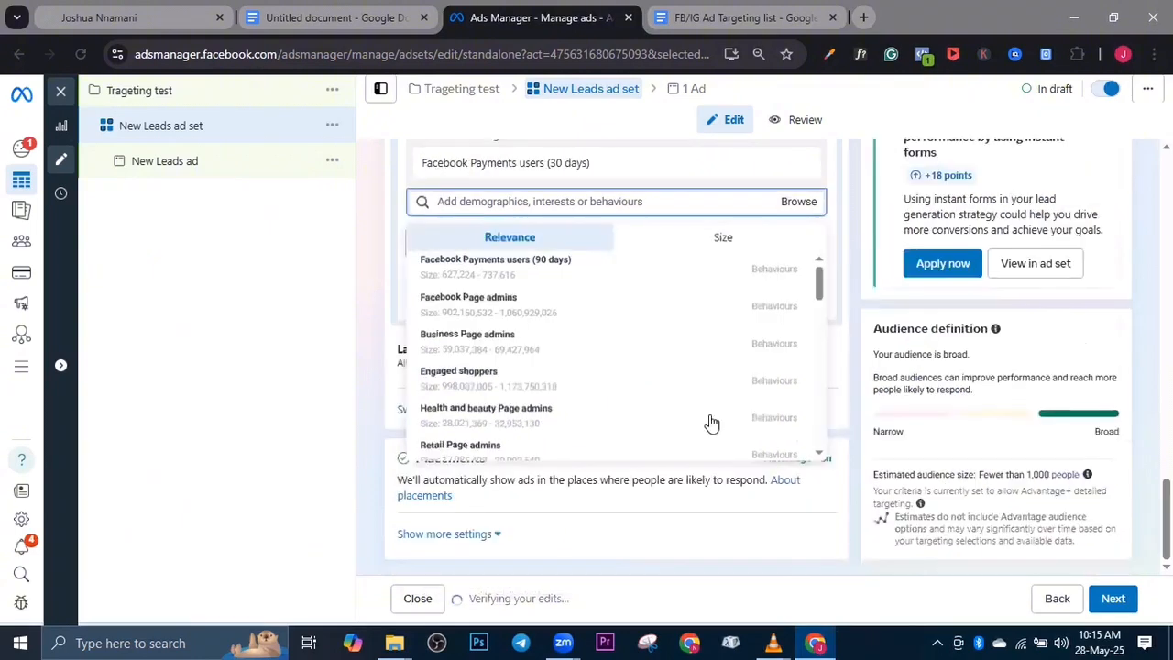
# Switch to the Google Docs document and remove the black highlight from the fifth list item, Facebook Page Admins
pyautogui.click(381, 15)
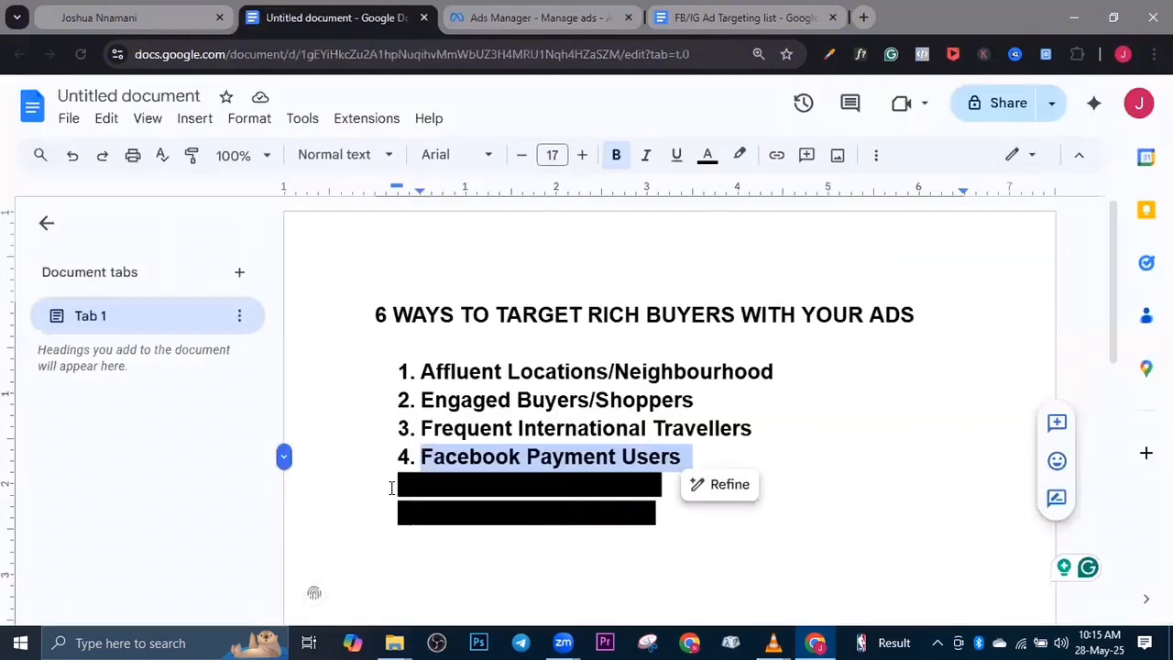
pyautogui.click(390, 486)
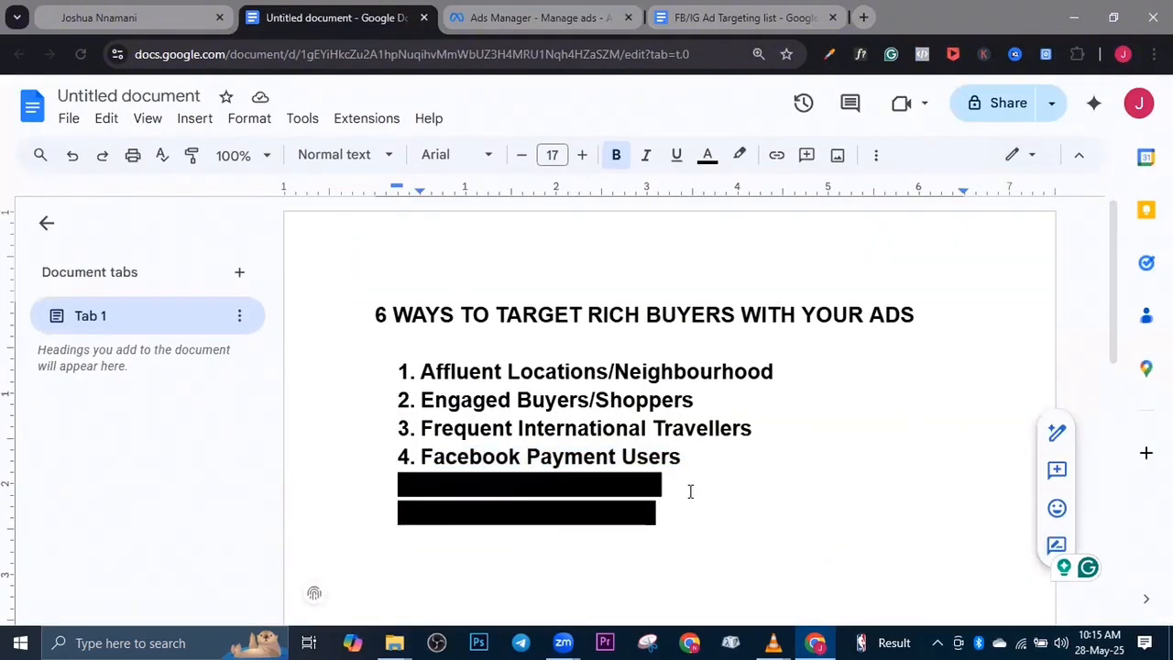
pyautogui.tripleClick(688, 490)
pyautogui.click(744, 156)
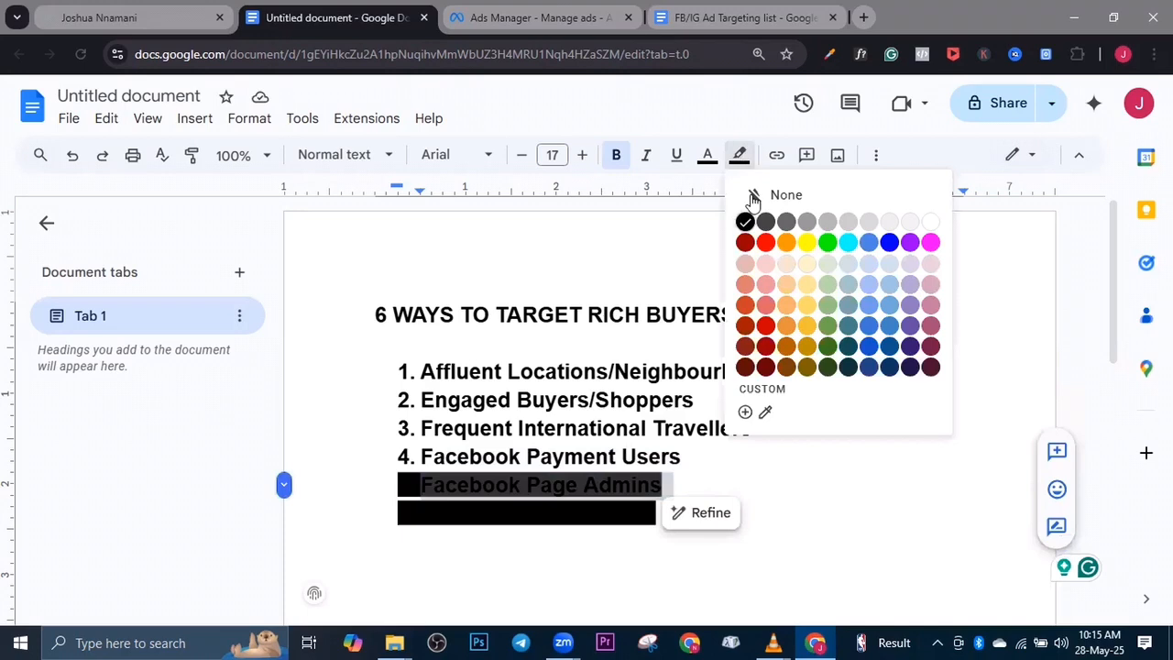
pyautogui.click(755, 194)
# Return to Ads Manager and clear Facebook Payments users (30 days) and Clothing (clothing) from the detailed targeting
pyautogui.click(504, 15)
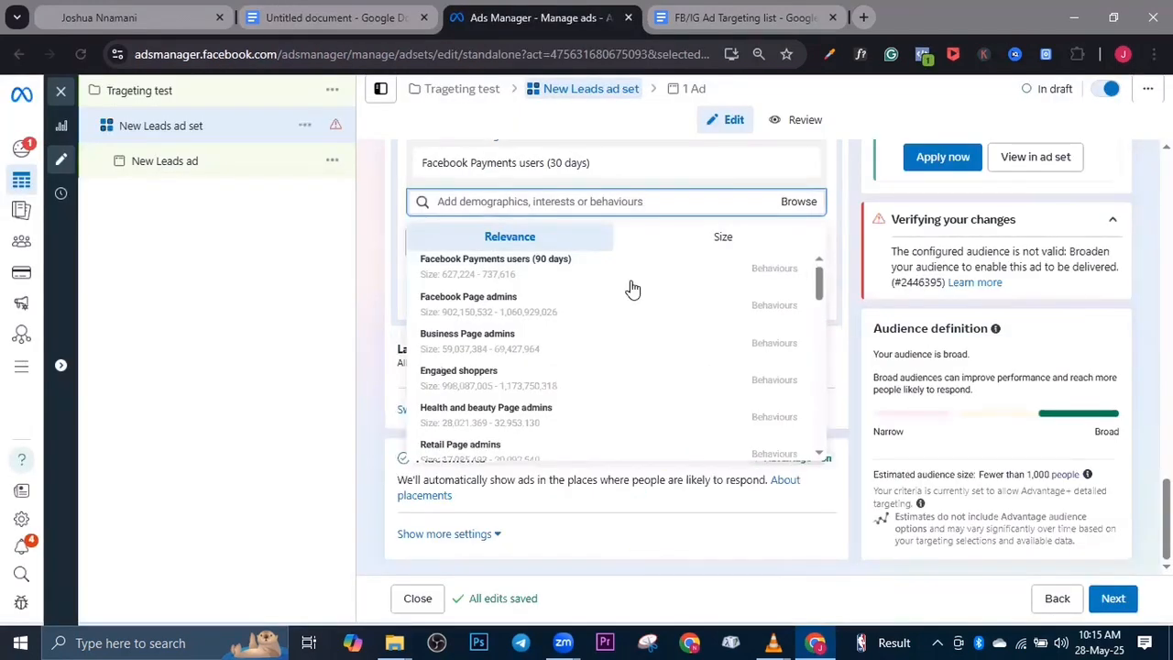
pyautogui.moveTo(504, 266)
pyautogui.scroll(3, 504, 266)
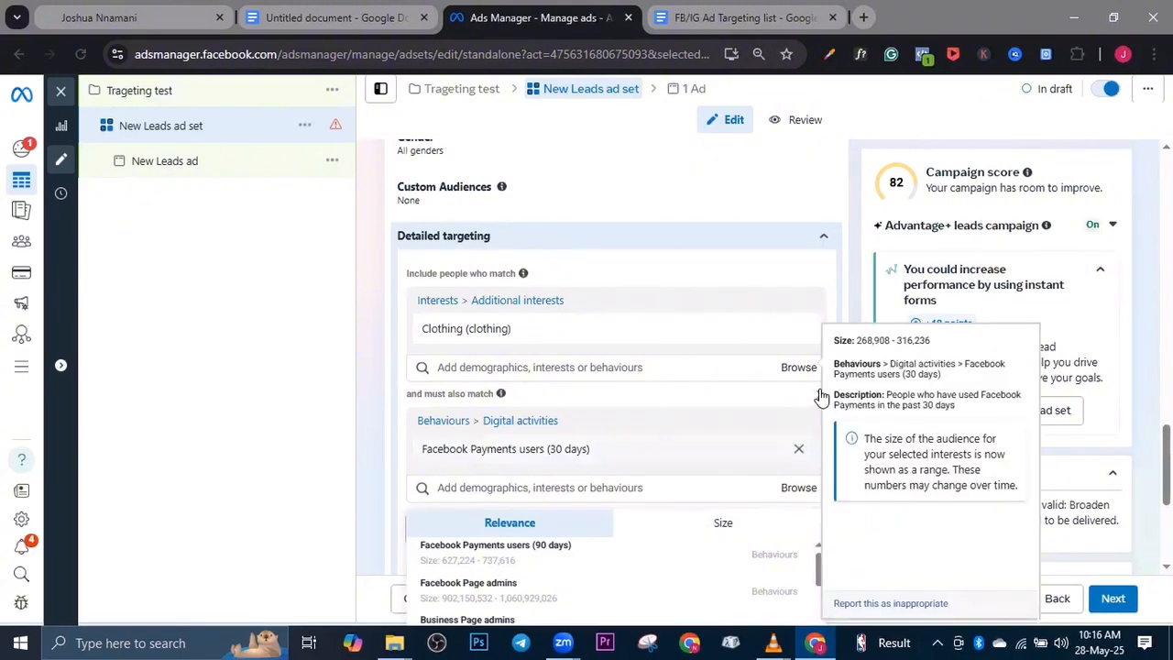
pyautogui.click(798, 448)
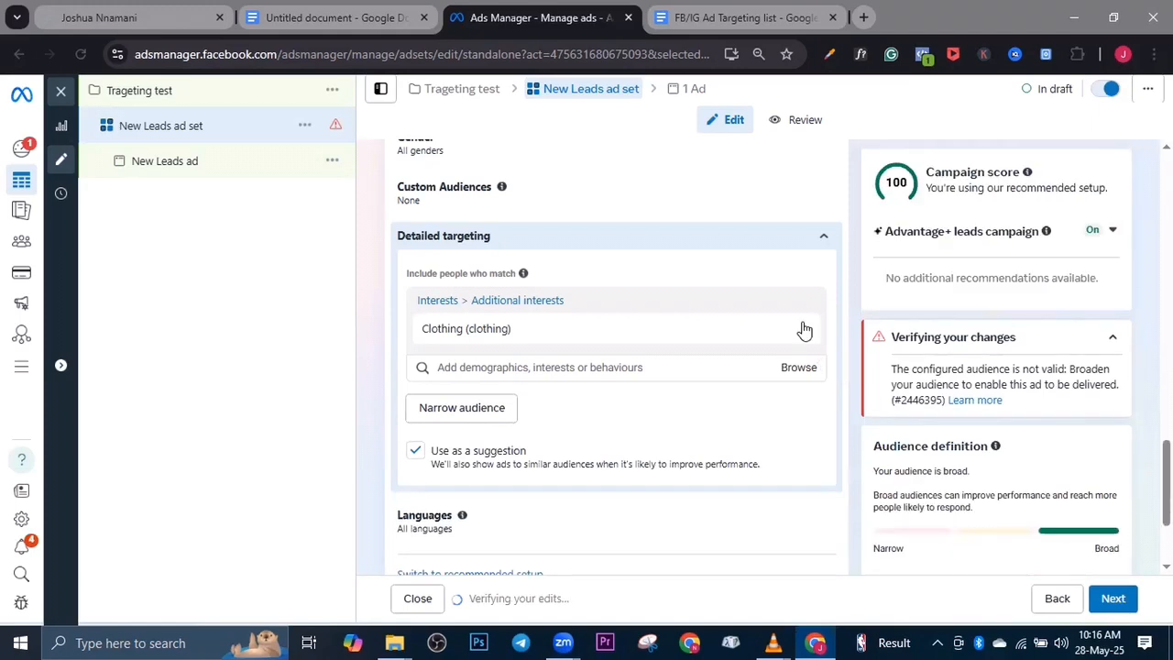
pyautogui.moveTo(804, 330)
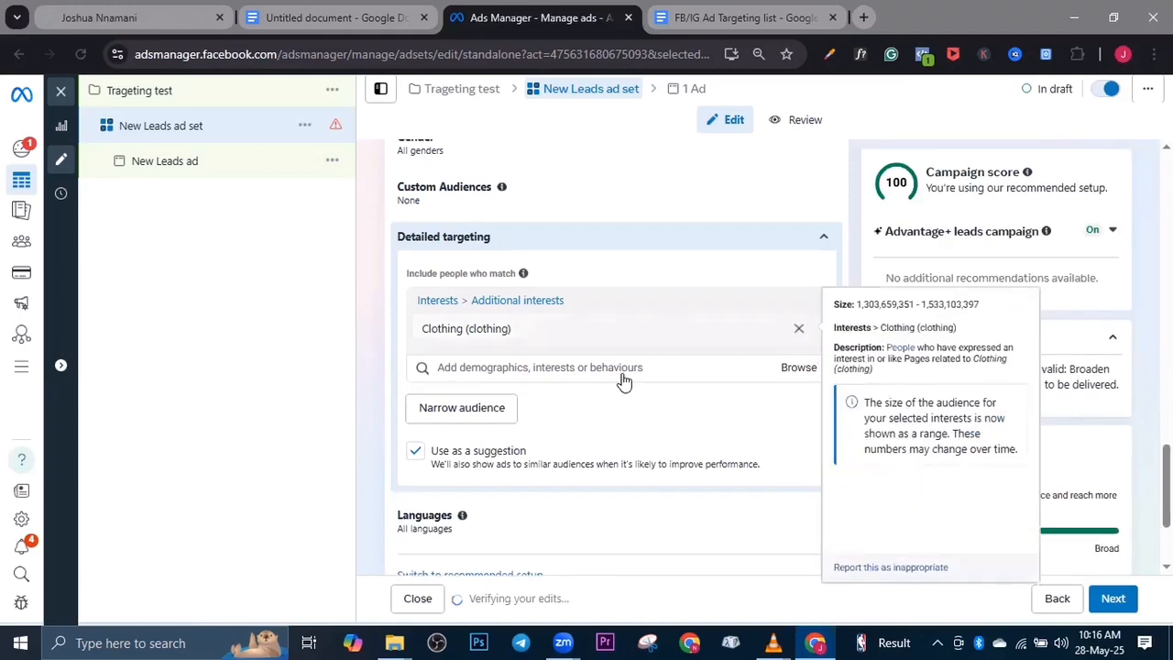
# Search for page admins, include the Facebook Page admins behaviour in the detailed targeting, and start an empty must-also-match condition
pyautogui.click(485, 298)
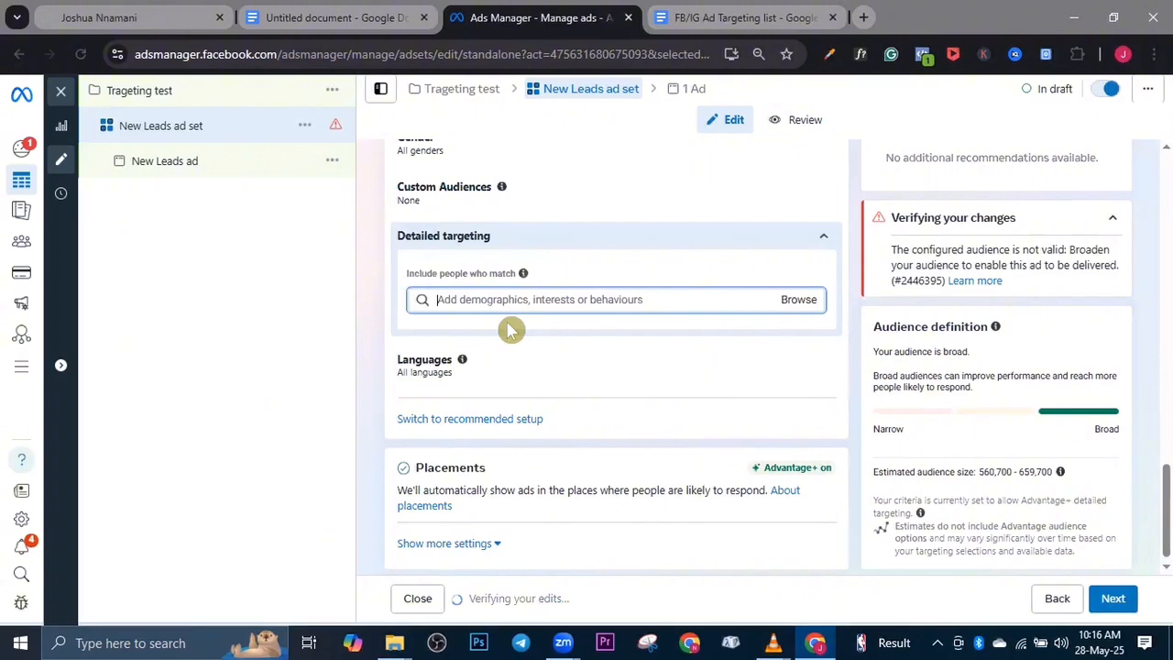
pyautogui.write('faco')
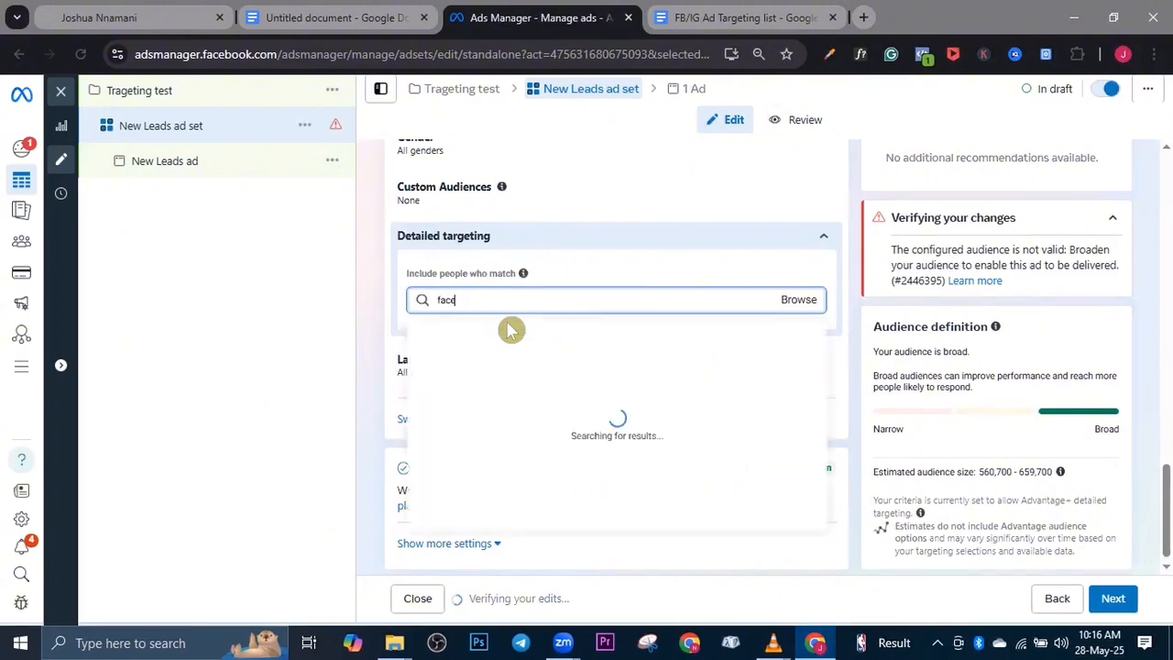
pyautogui.write('eook')
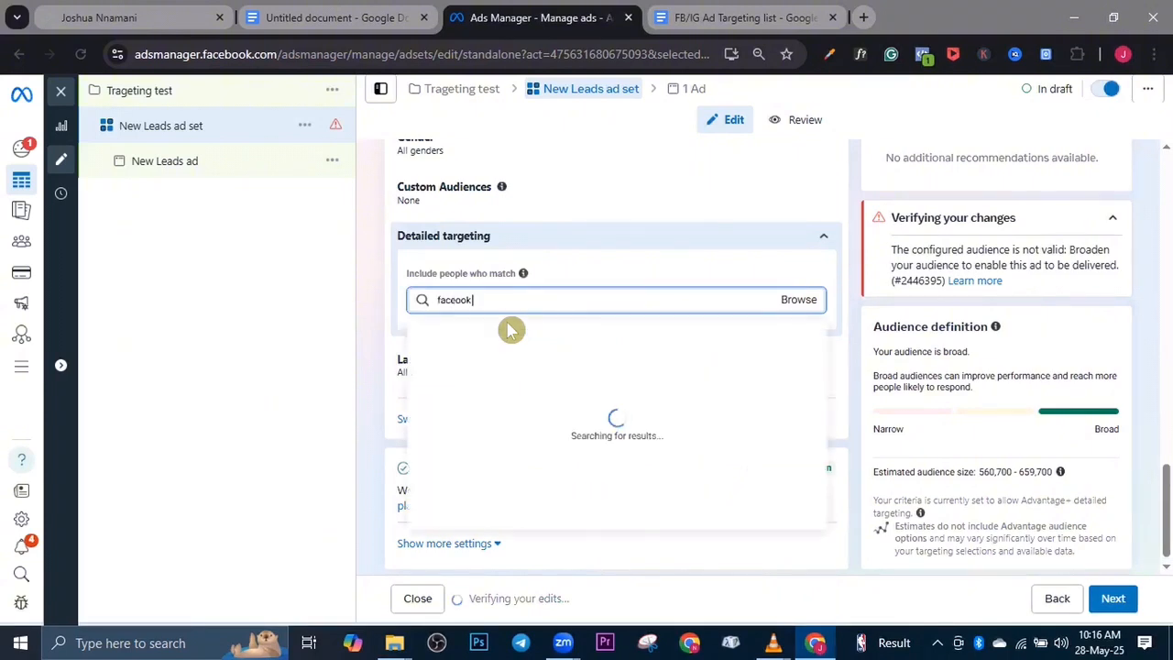
pyautogui.write(' page admins')
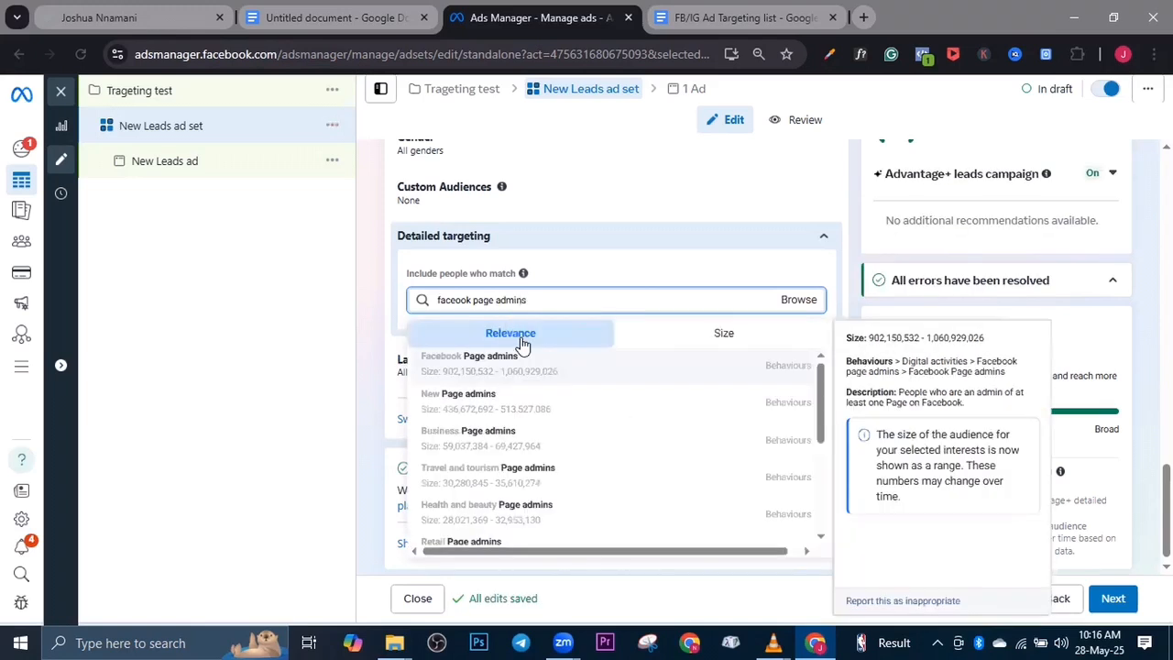
pyautogui.click(560, 363)
pyautogui.moveTo(664, 341)
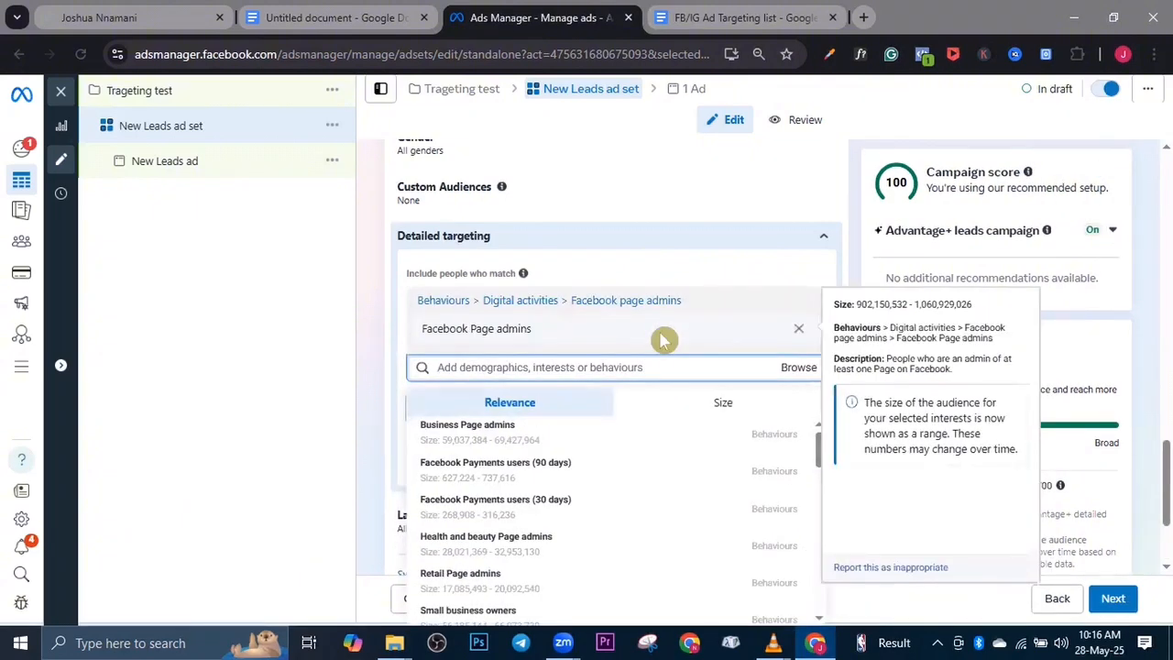
pyautogui.click(717, 283)
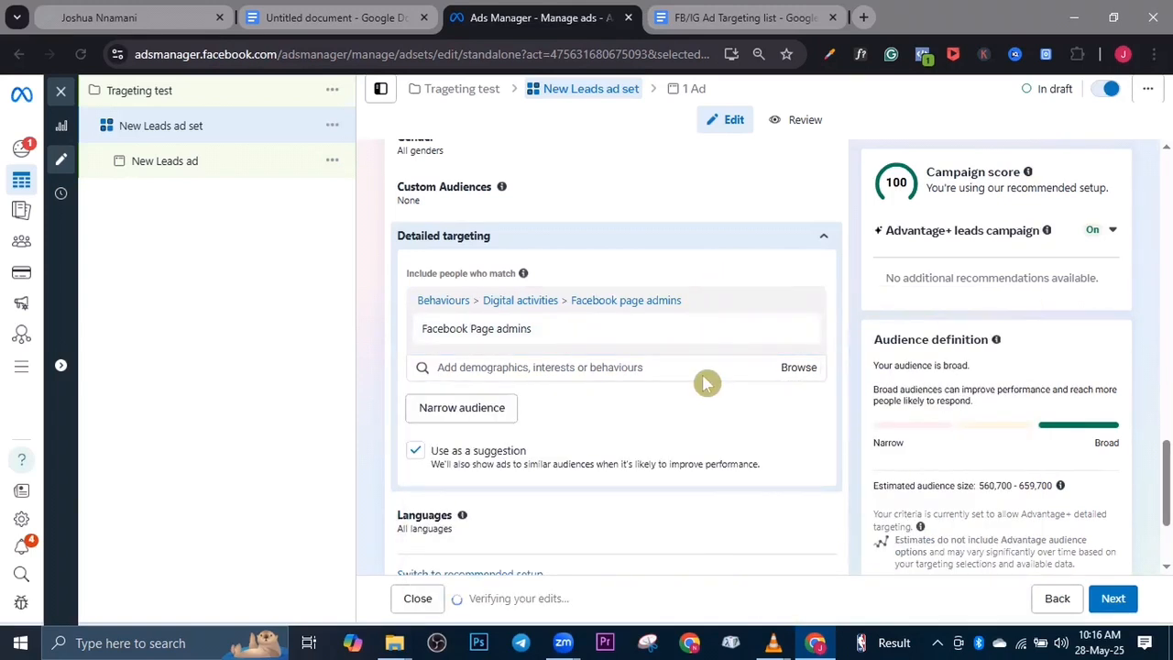
pyautogui.click(487, 407)
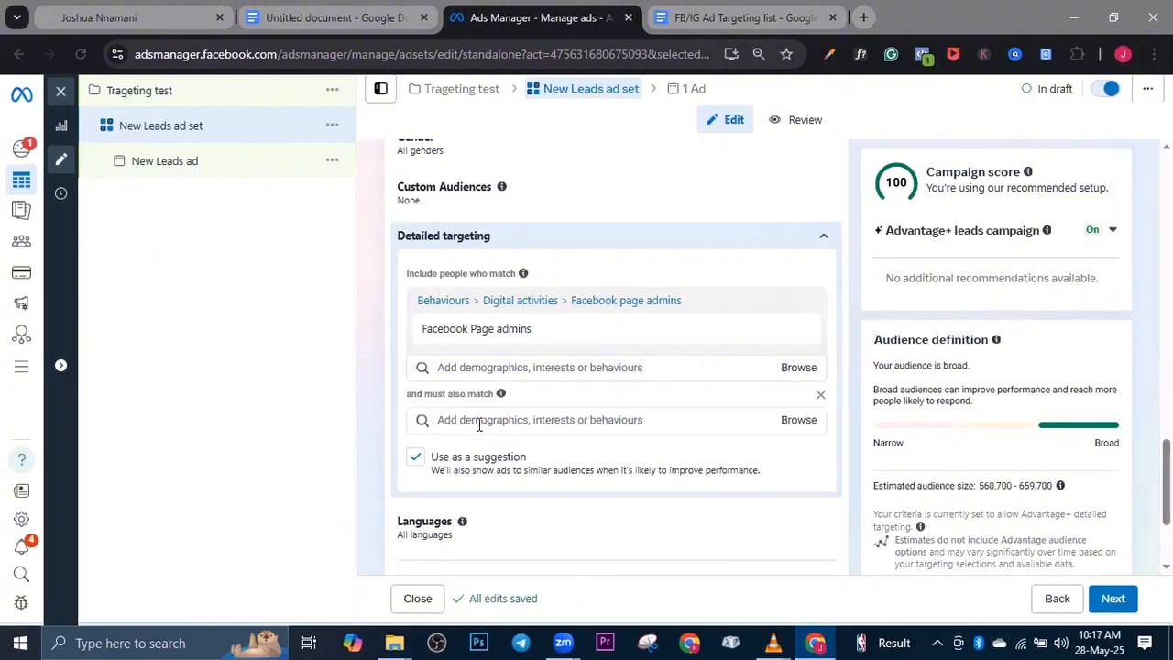
pyautogui.click(479, 424)
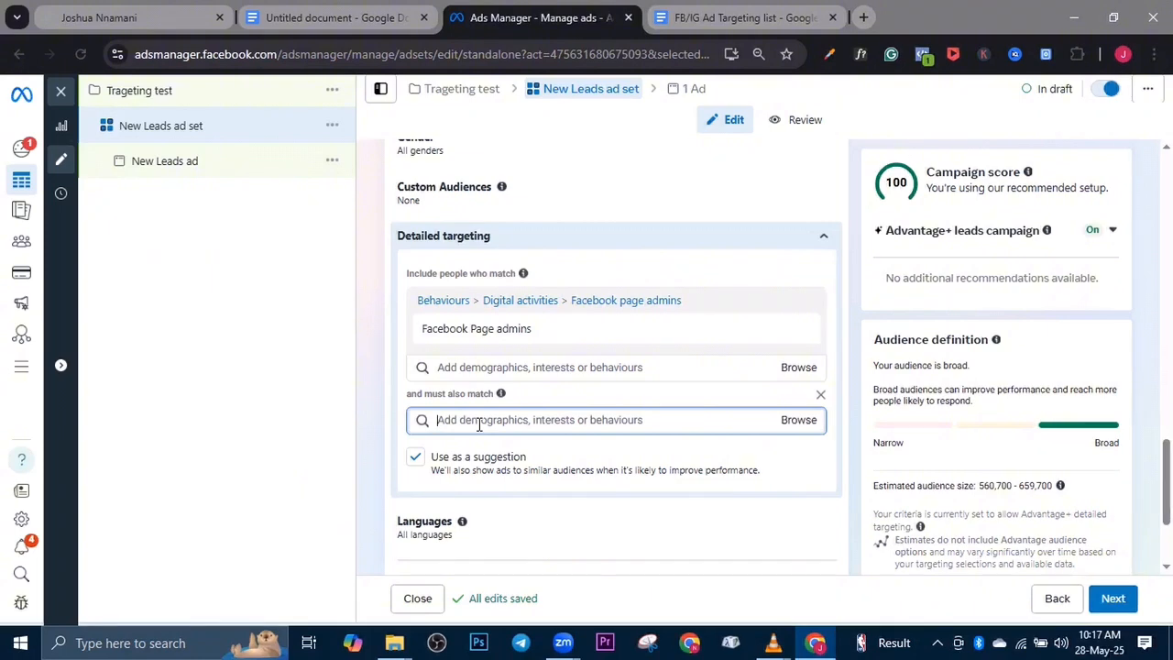
# Switch to the untitled Google Docs document and remove the black highlight from the sixth list item, High-End Device Users
pyautogui.click(271, 17)
pyautogui.moveTo(371, 525); pyautogui.dragTo(686, 513)
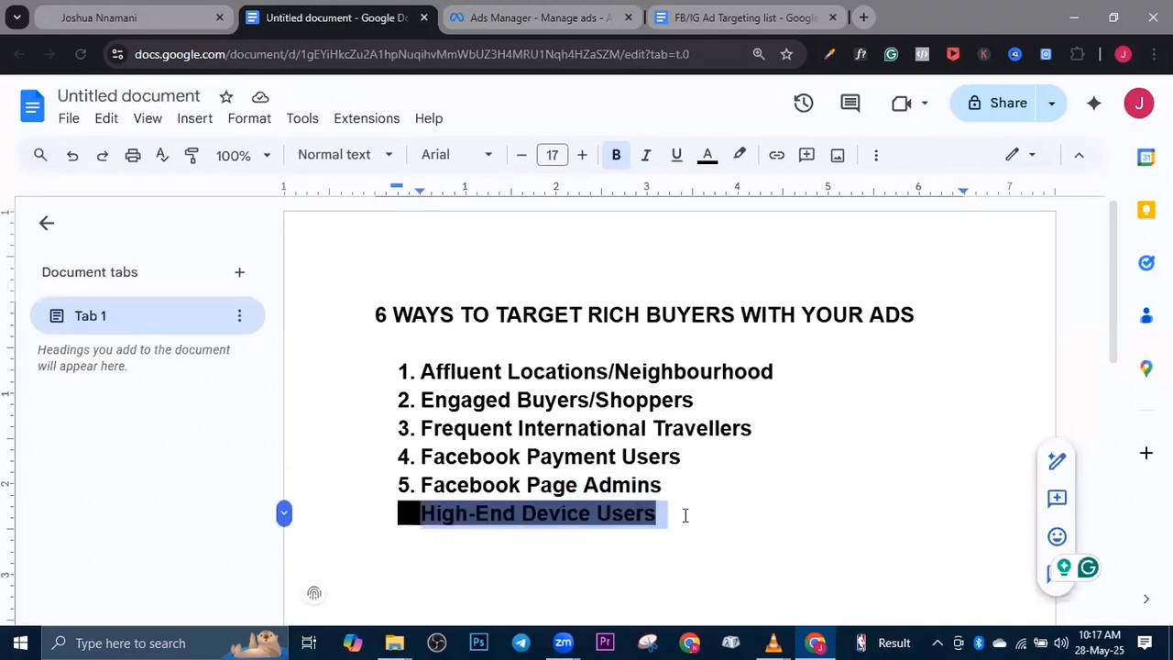
pyautogui.click(736, 156)
pyautogui.click(756, 190)
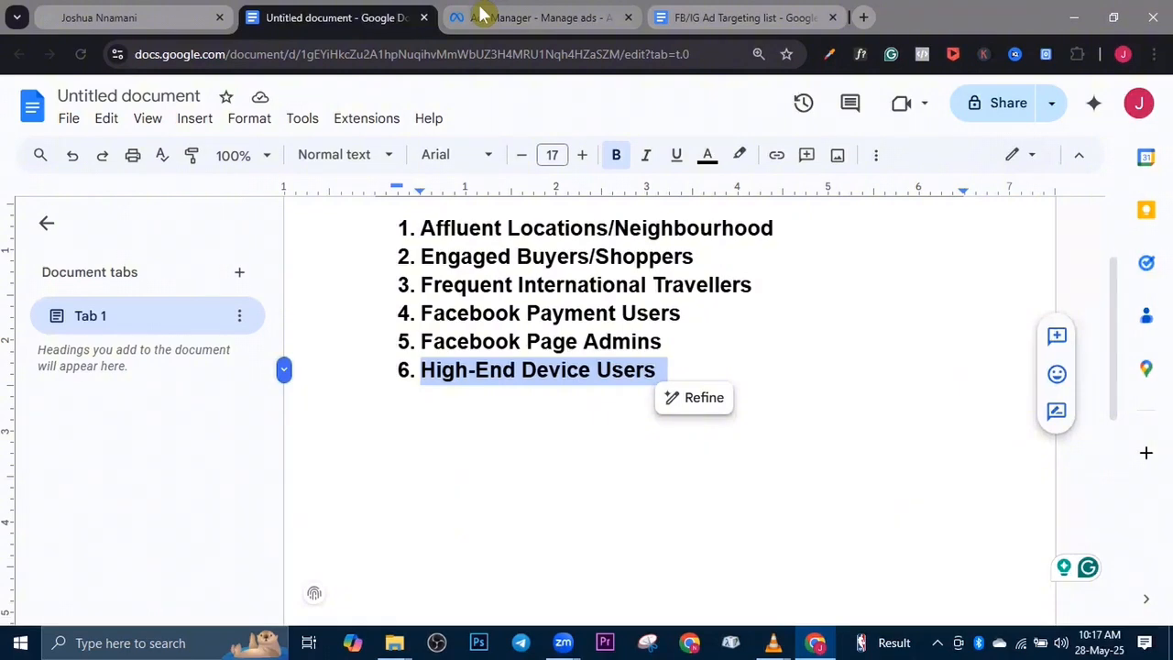
# Return to Ads Manager and remove the empty must-also-match condition and Facebook Page admins from the detailed targeting
pyautogui.click(483, 14)
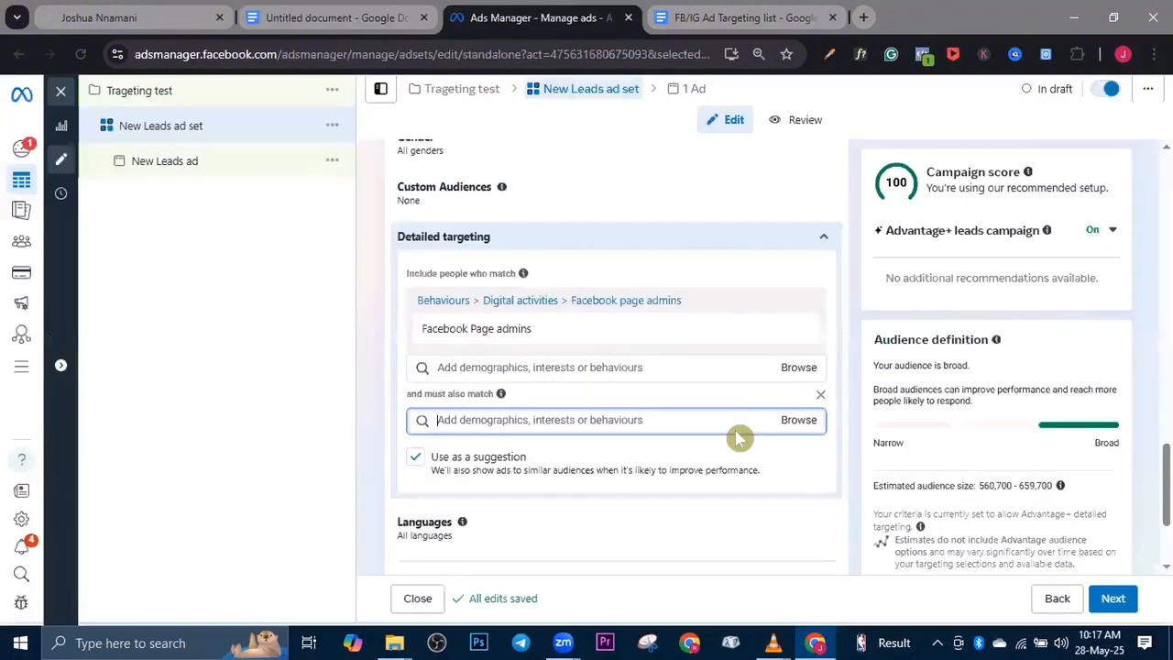
pyautogui.click(819, 398)
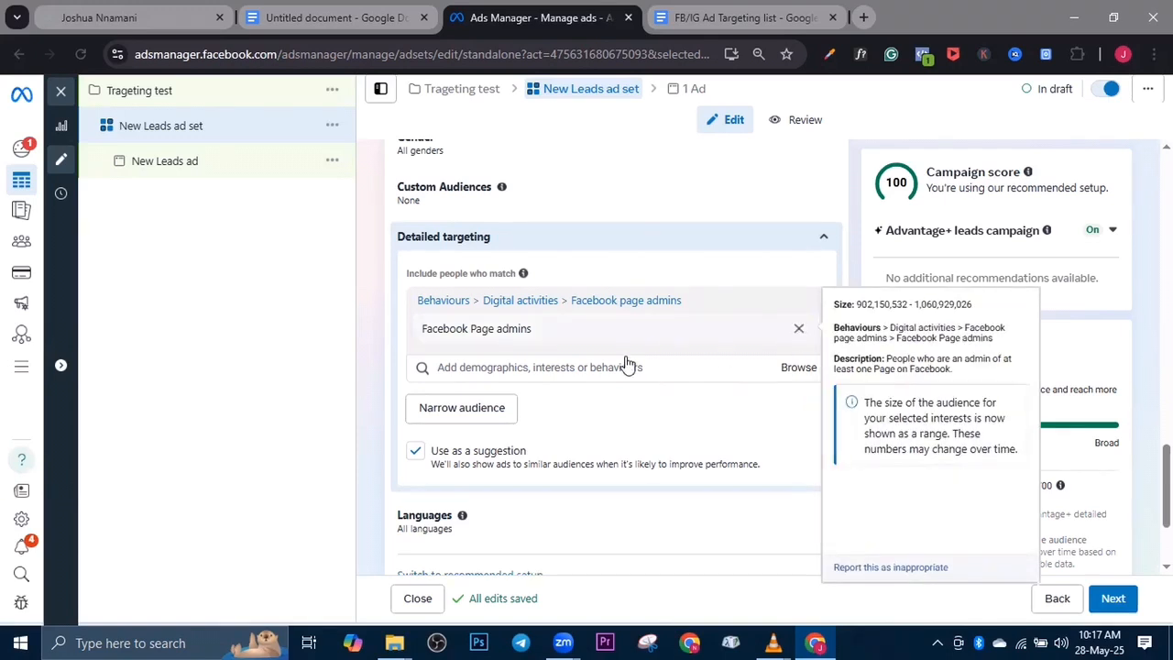
pyautogui.click(799, 328)
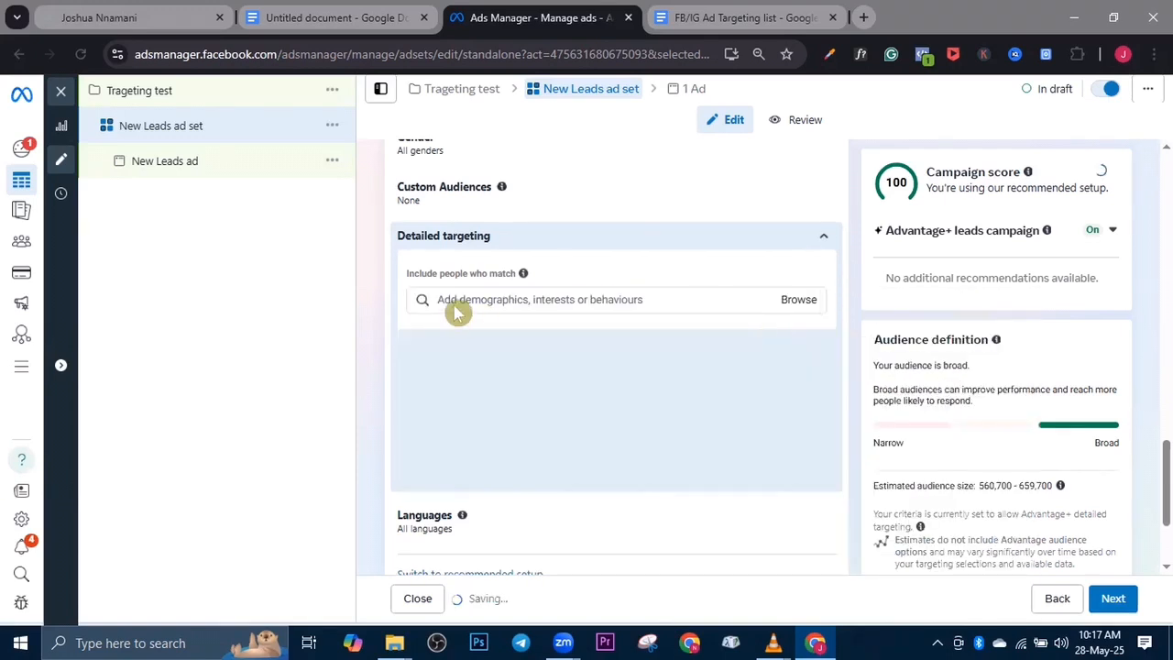
# Browse the mobile device user behaviours by operating system and include Recently detected iPhone 14 devices in the detailed targeting
pyautogui.click(458, 313)
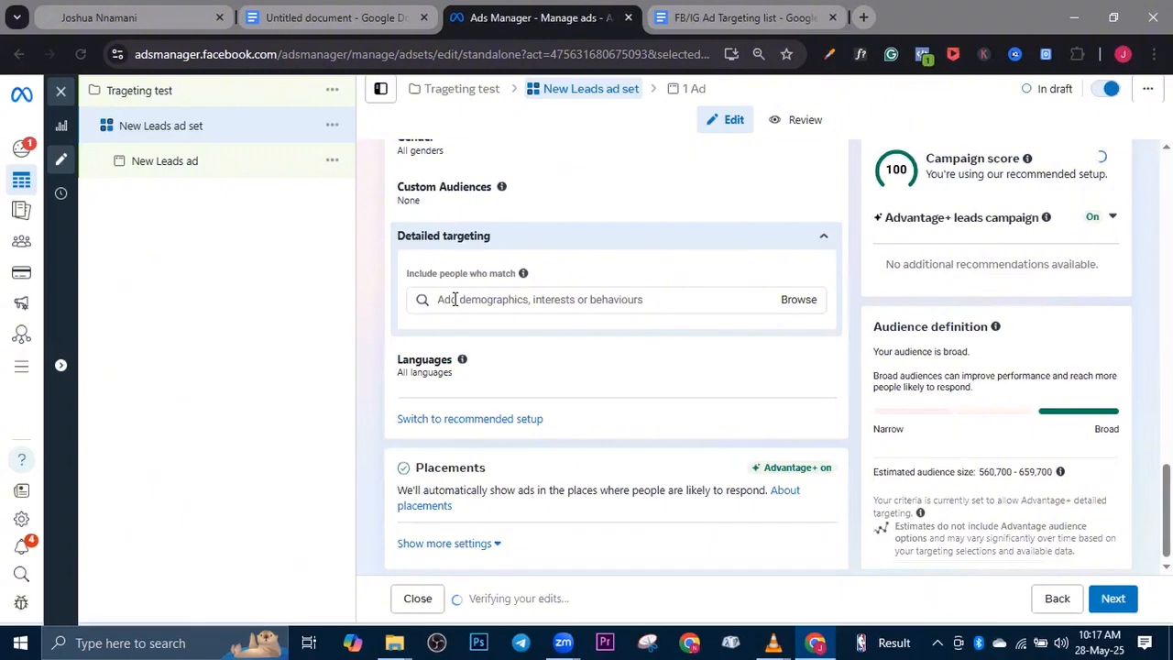
pyautogui.click(455, 300)
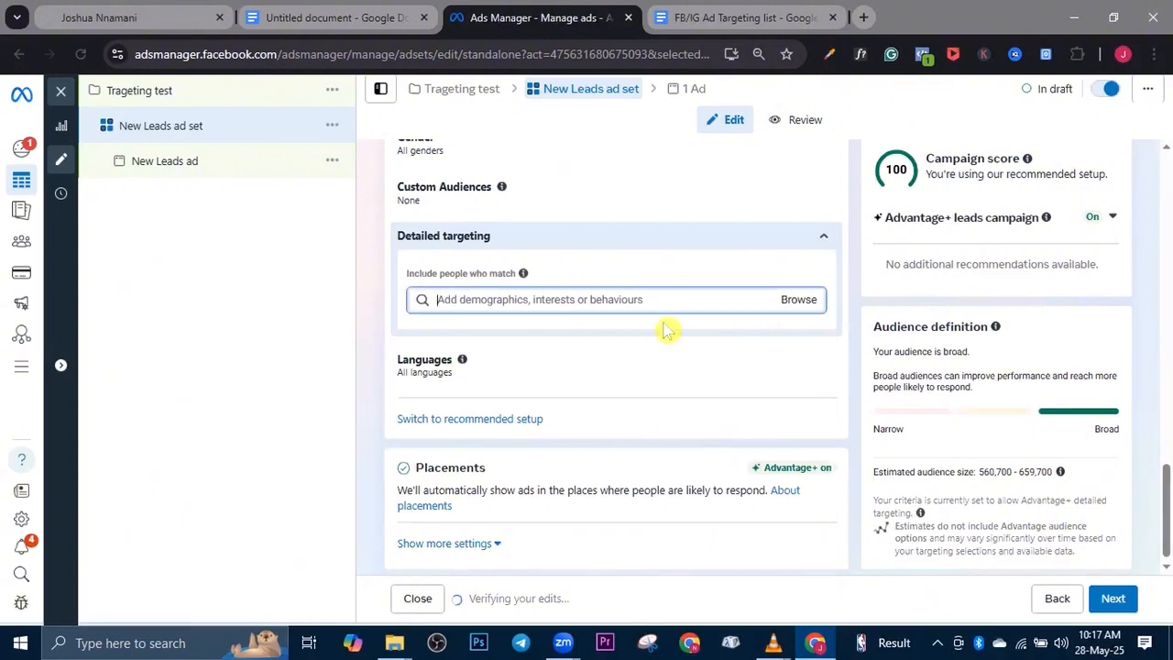
pyautogui.click(781, 305)
pyautogui.click(749, 312)
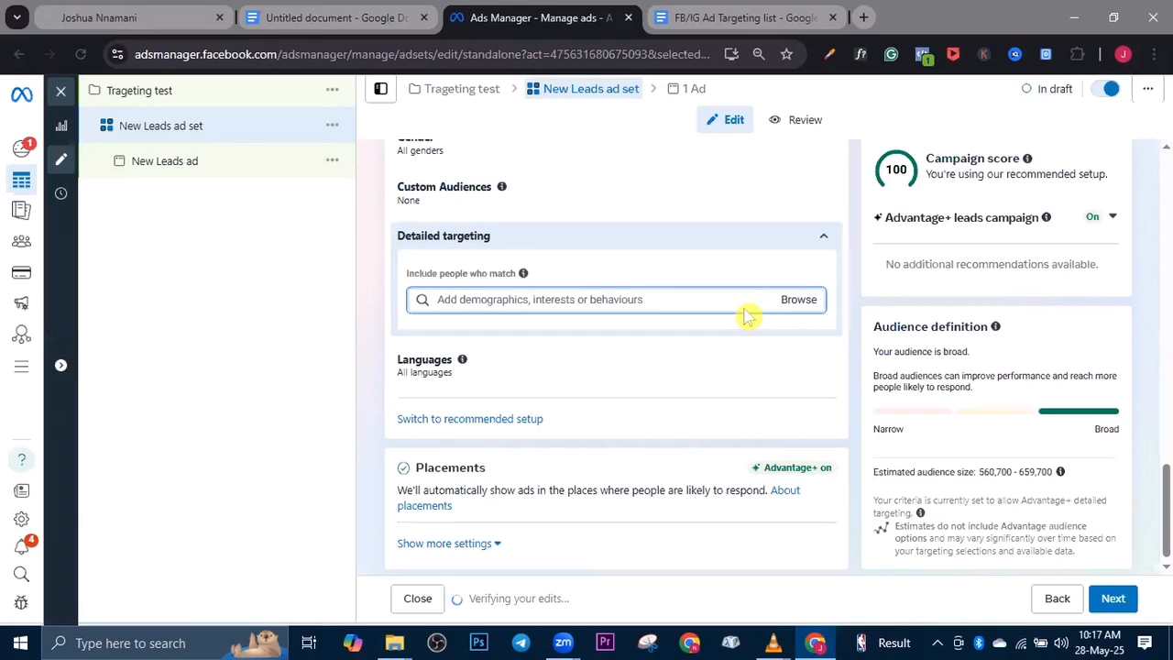
pyautogui.click(792, 299)
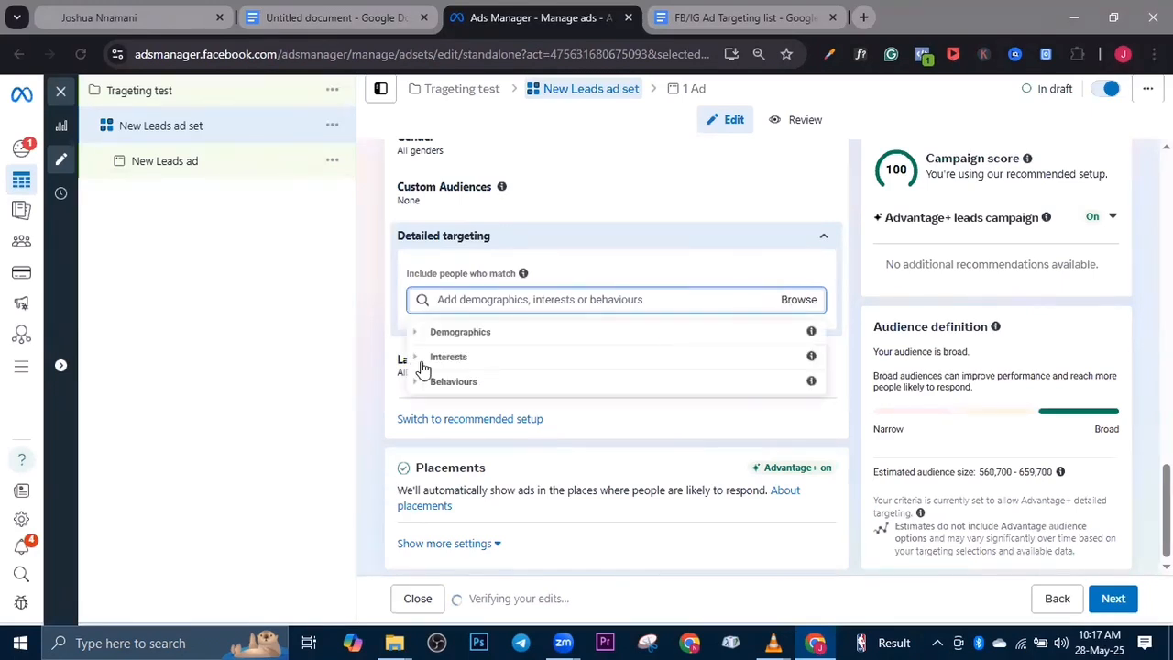
pyautogui.click(419, 385)
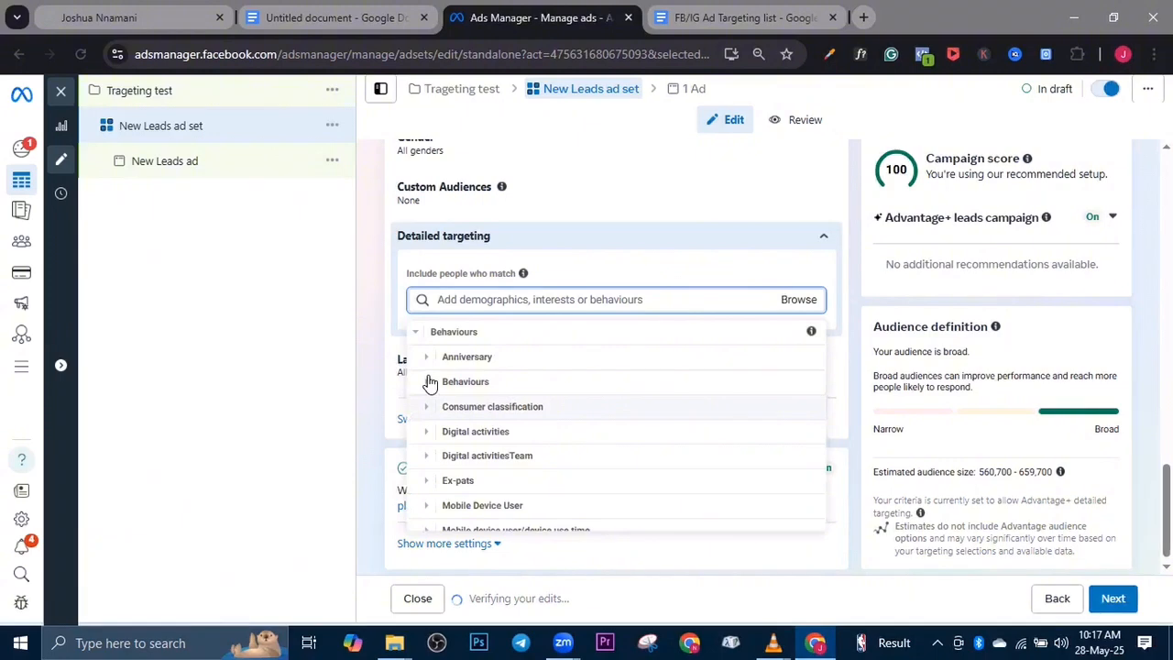
pyautogui.click(430, 383)
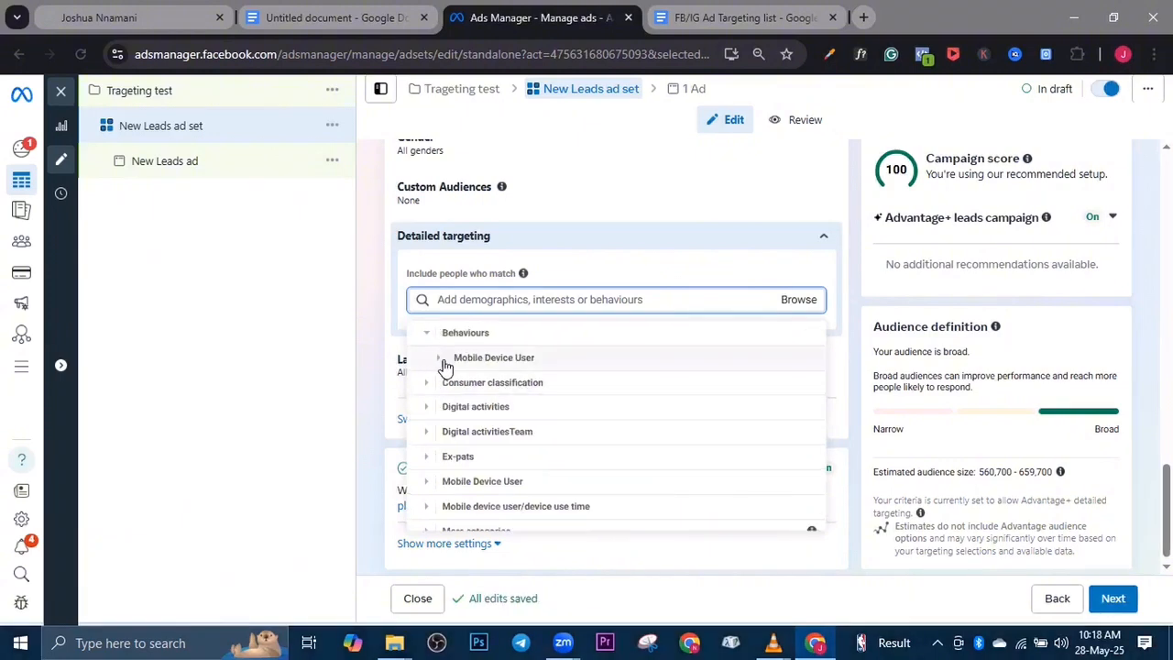
pyautogui.click(444, 363)
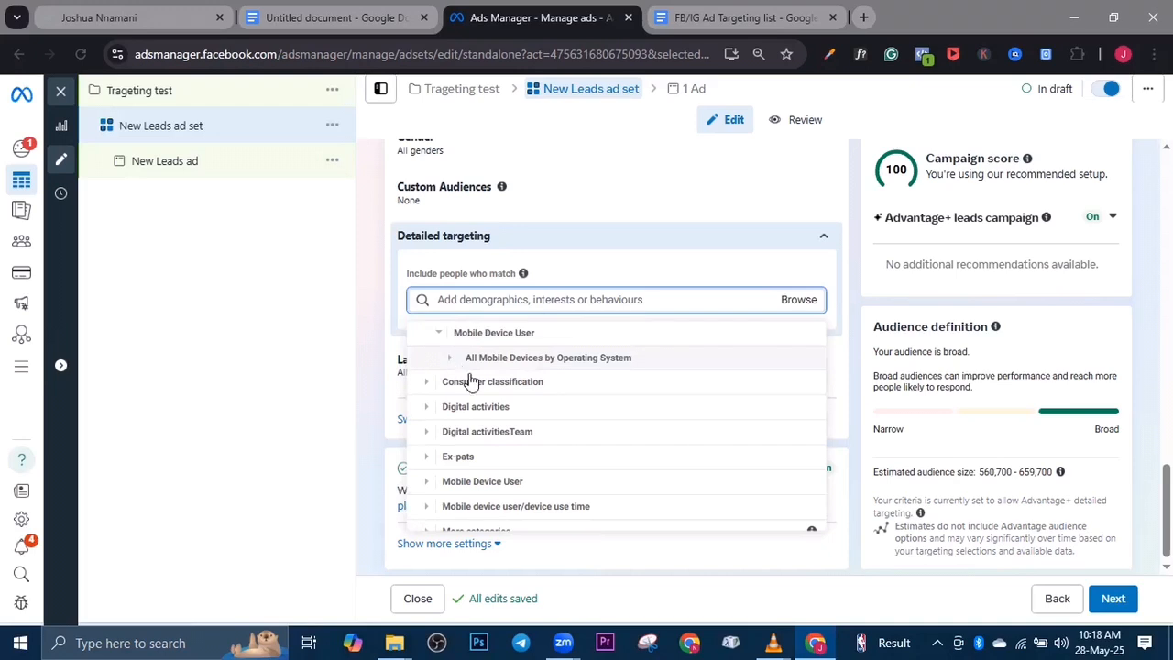
pyautogui.click(451, 362)
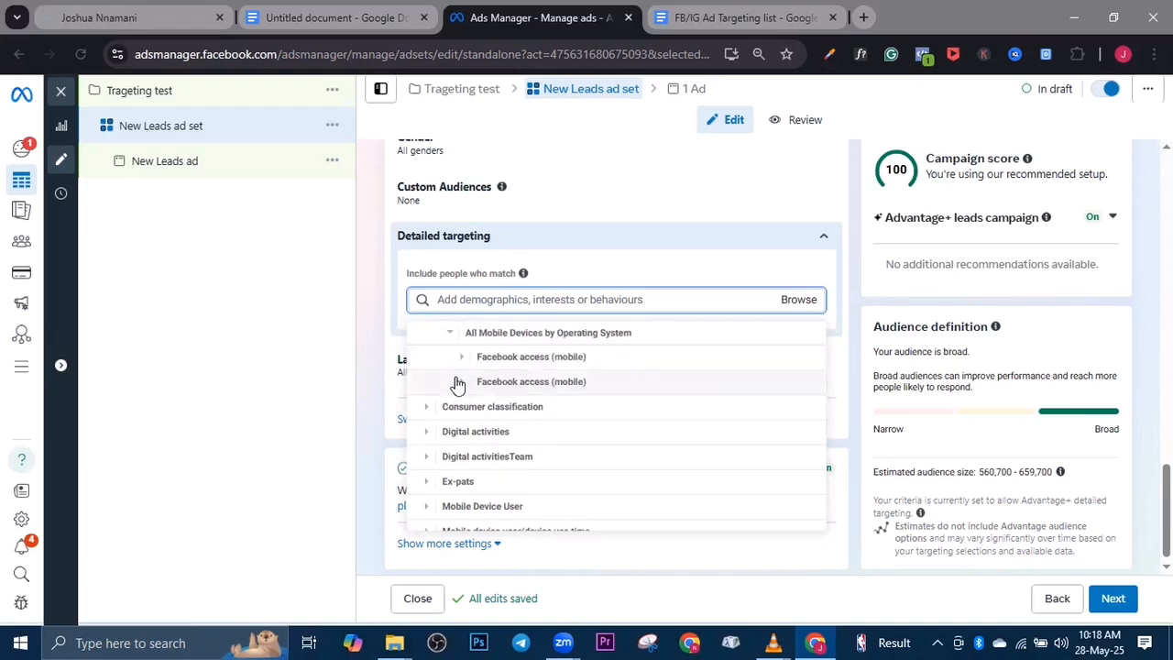
pyautogui.click(458, 382)
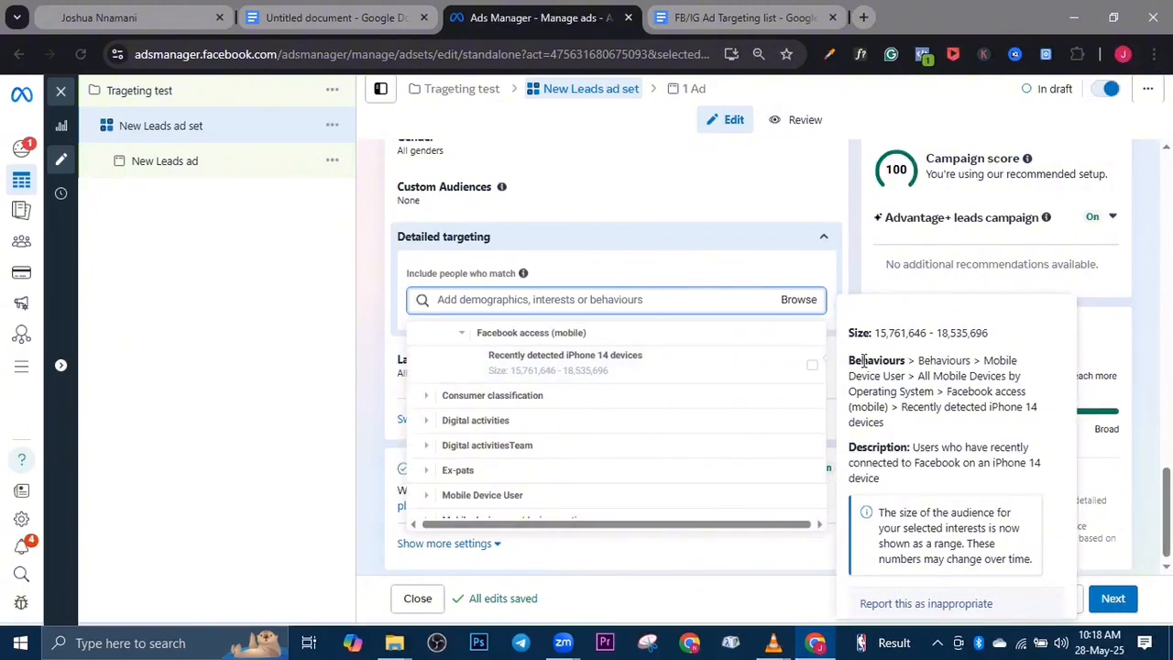
pyautogui.click(811, 370)
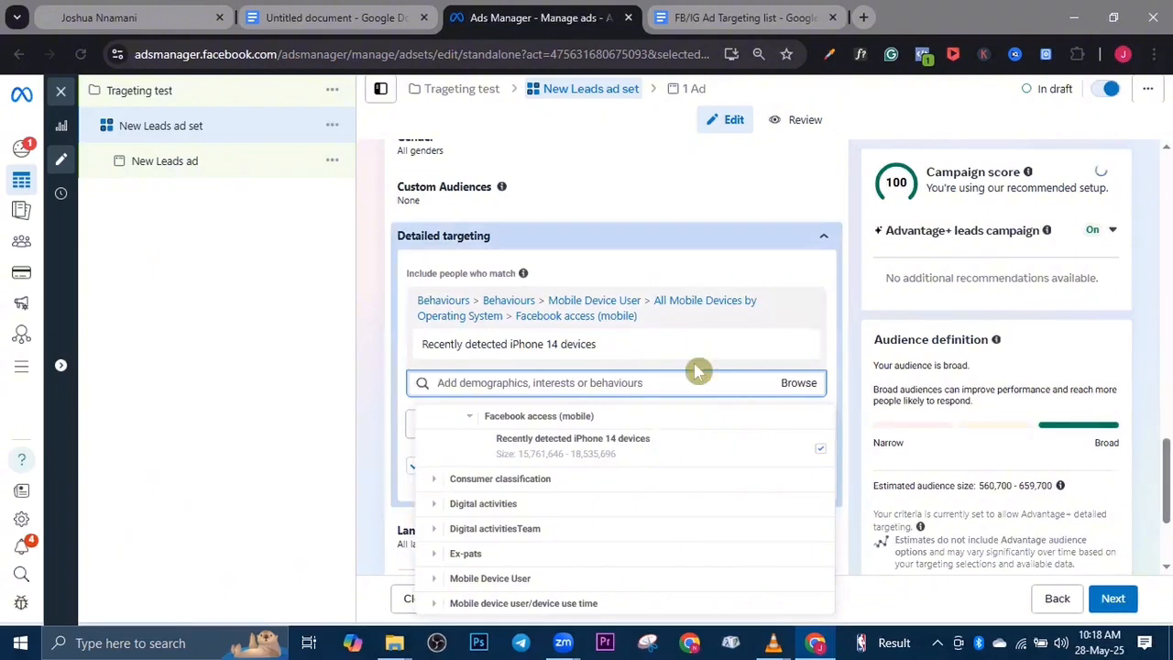
pyautogui.click(697, 371)
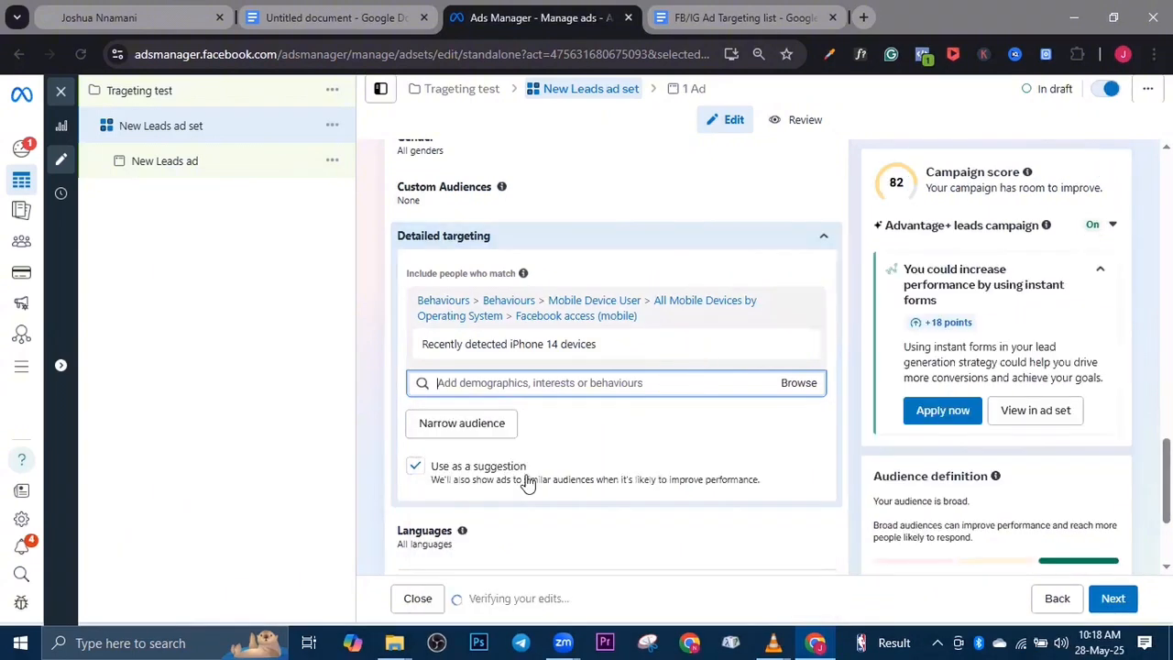
# Narrow the iPhone 14 audience with an empty must-also-match condition and check the audience definition
pyautogui.click(506, 423)
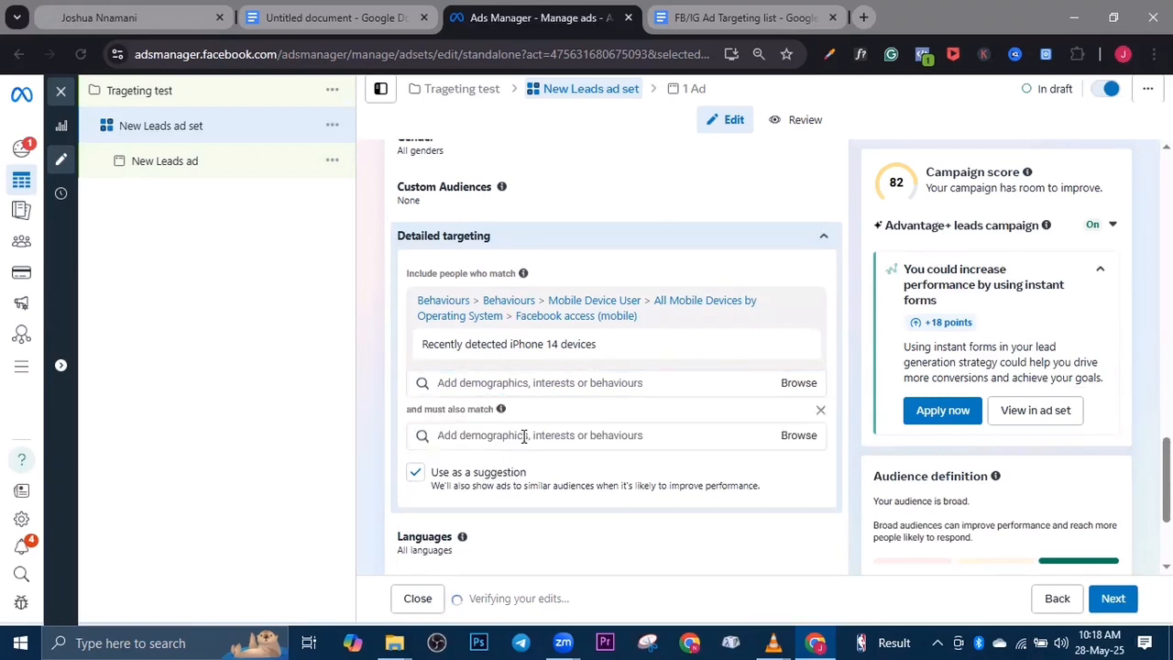
pyautogui.click(524, 437)
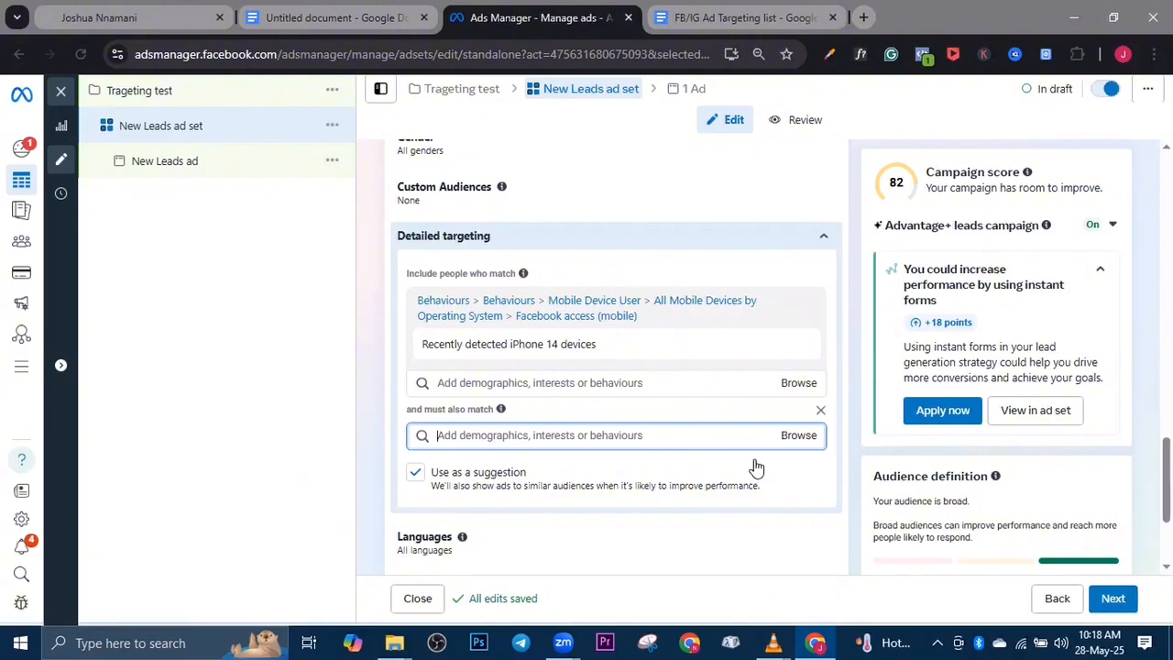
pyautogui.scroll(-2, 747, 443)
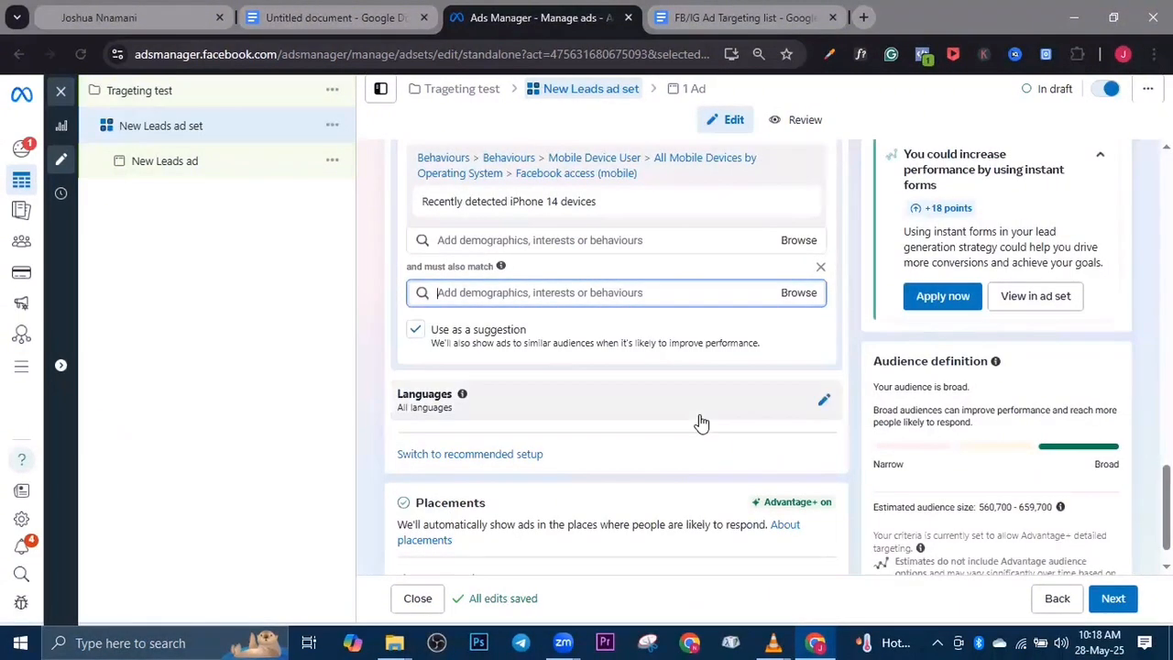
pyautogui.click(709, 365)
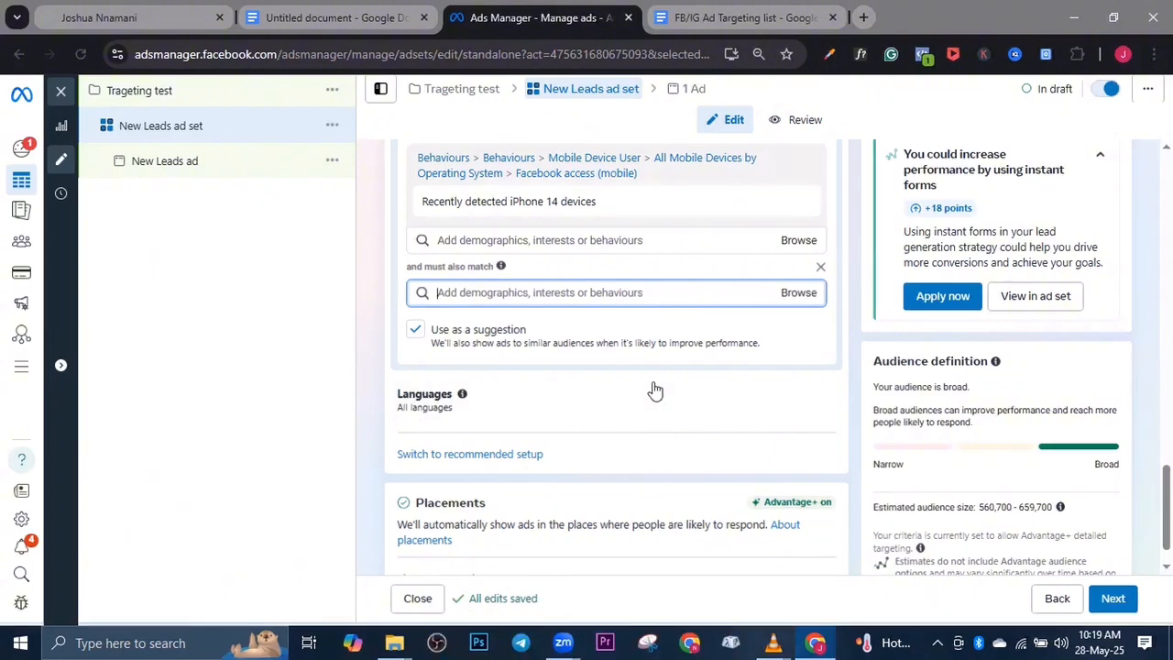
# Skim the FB/IG Ad Targeting list document through to its last page, and return to the document listing the six ways to target rich buyers
pyautogui.click(719, 12)
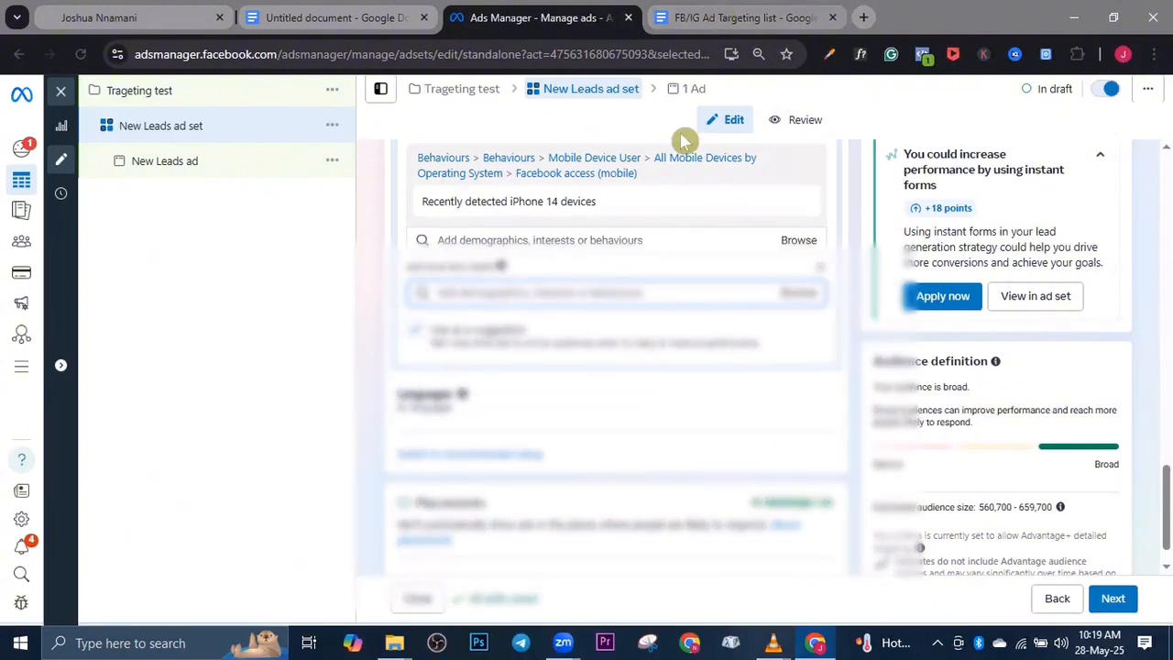
pyautogui.scroll(-5, 594, 381)
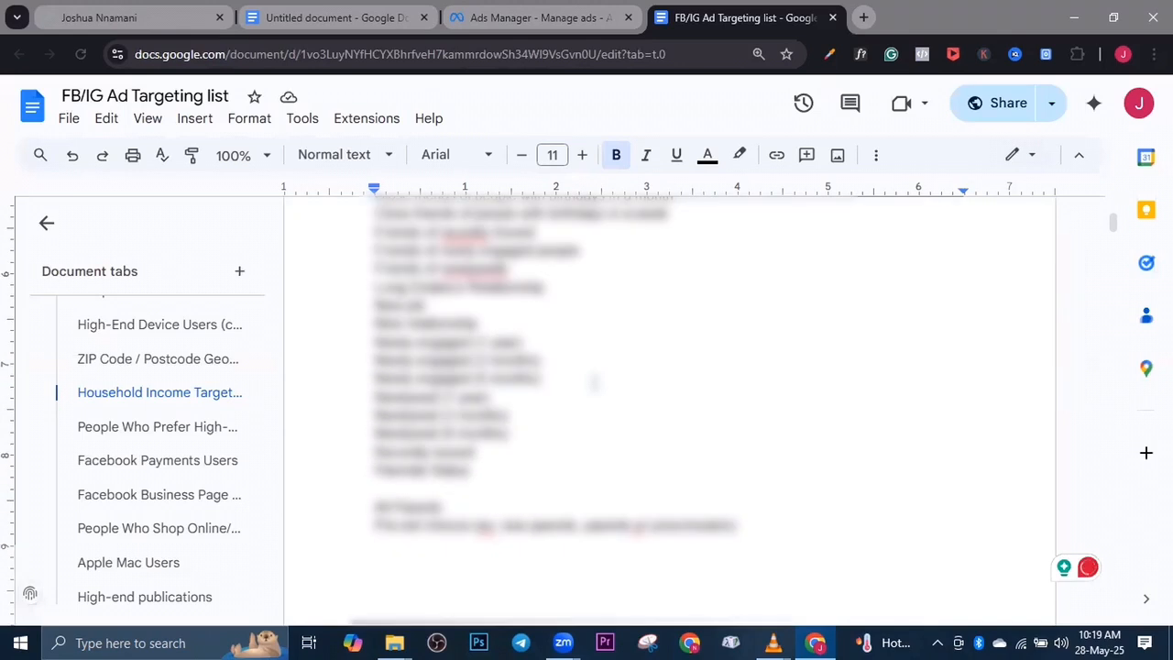
pyautogui.scroll(-10, 594, 381)
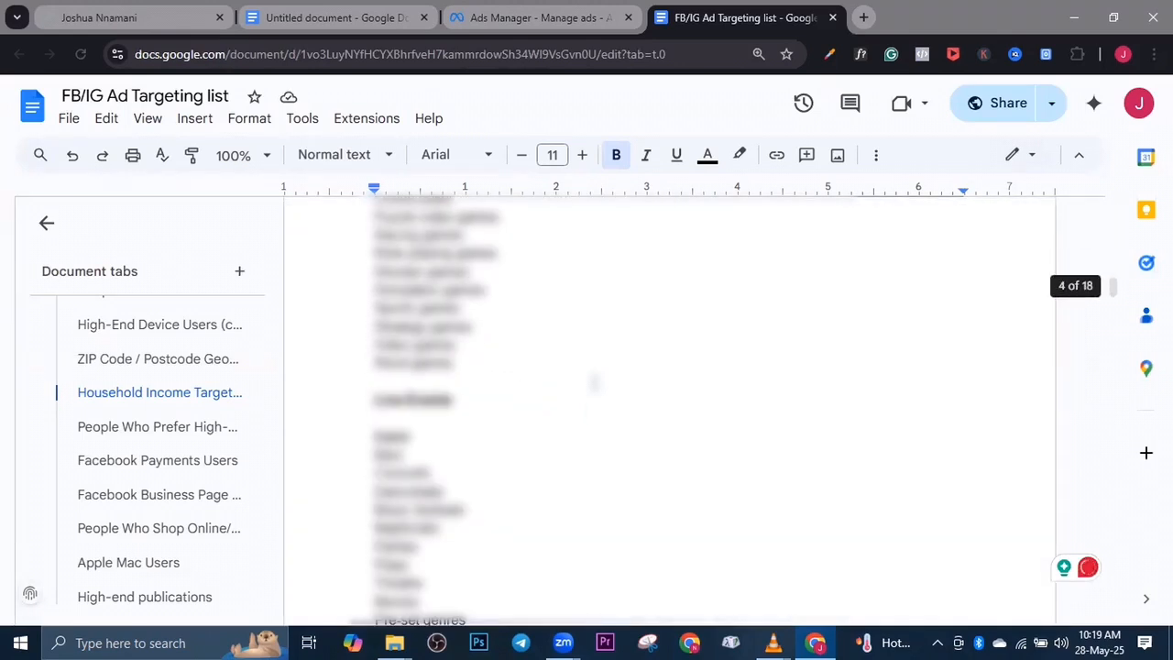
pyautogui.scroll(-15, 594, 381)
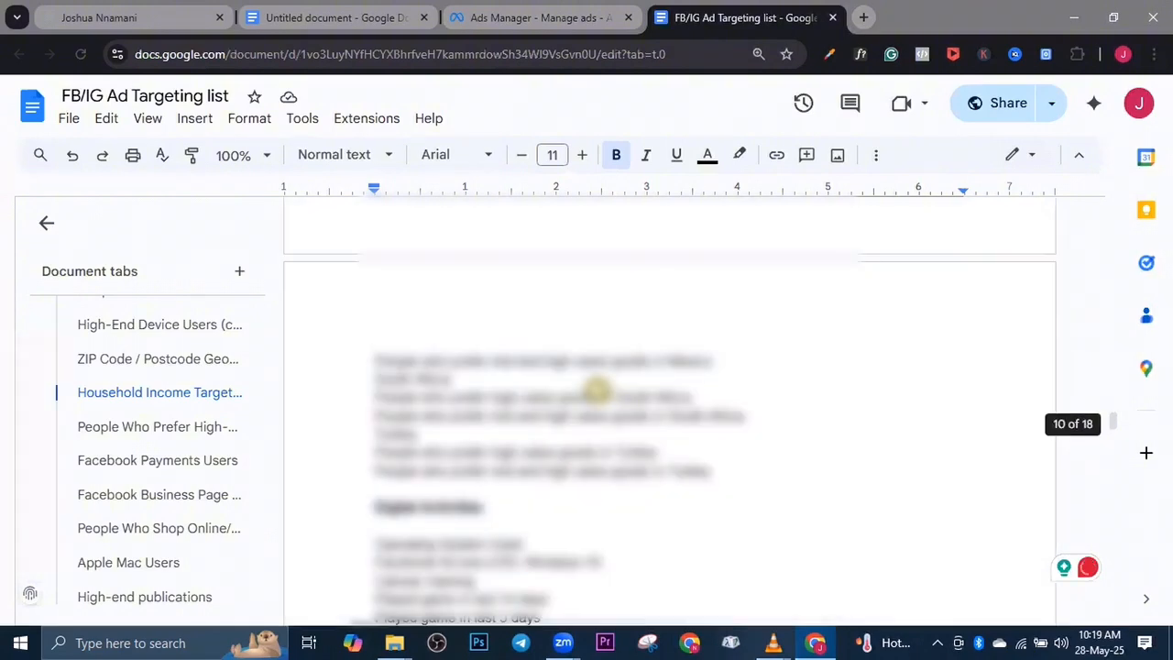
pyautogui.scroll(-12, 594, 381)
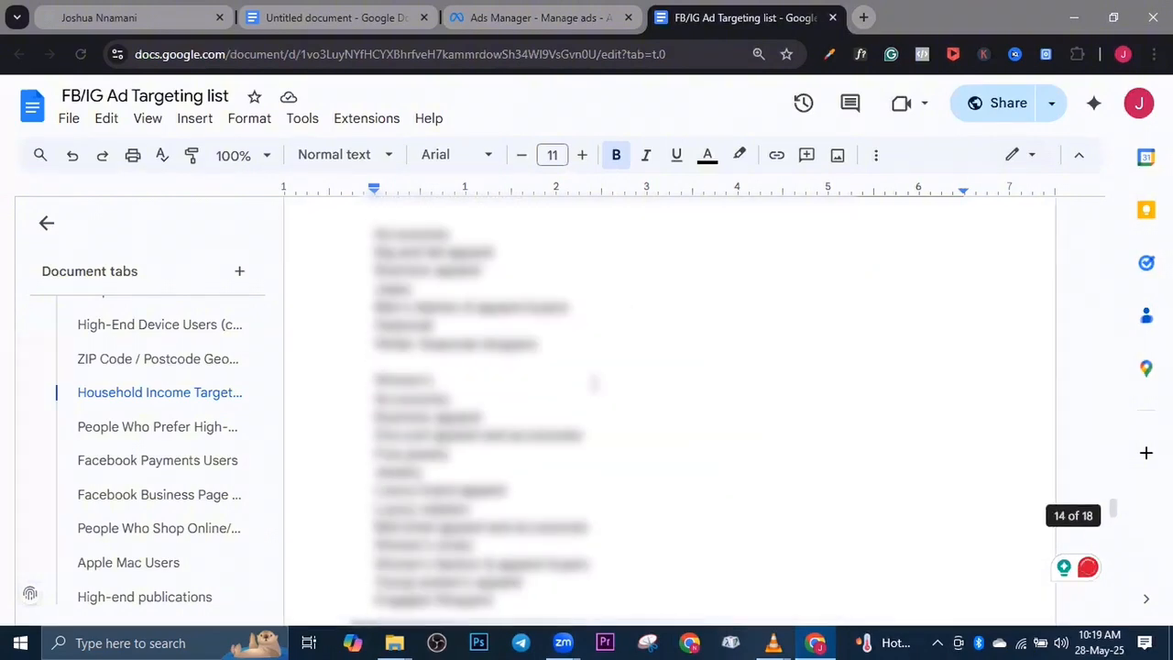
pyautogui.scroll(-10, 594, 383)
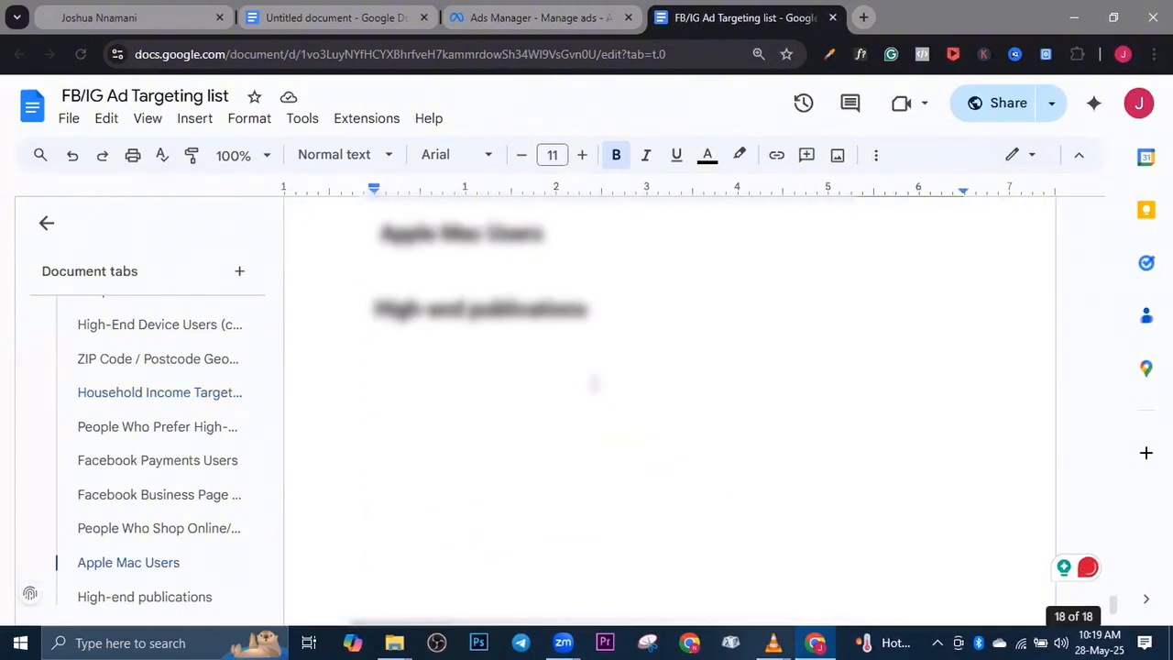
pyautogui.scroll(5, 594, 384)
pyautogui.scroll(15, 594, 384)
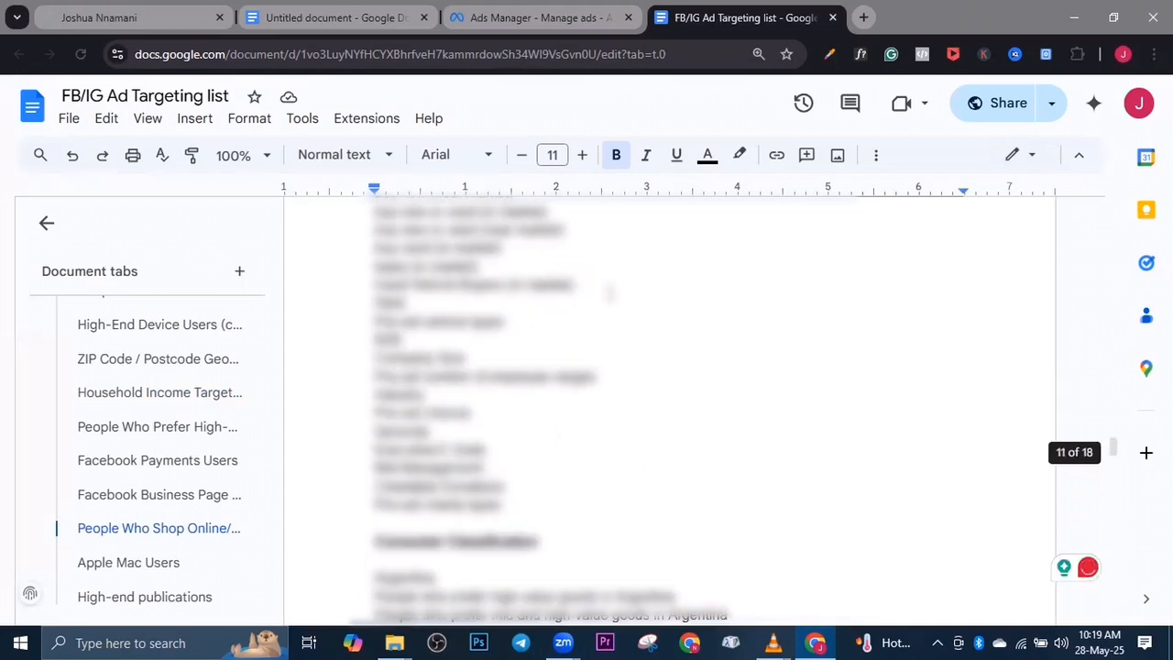
pyautogui.scroll(5, 669, 367)
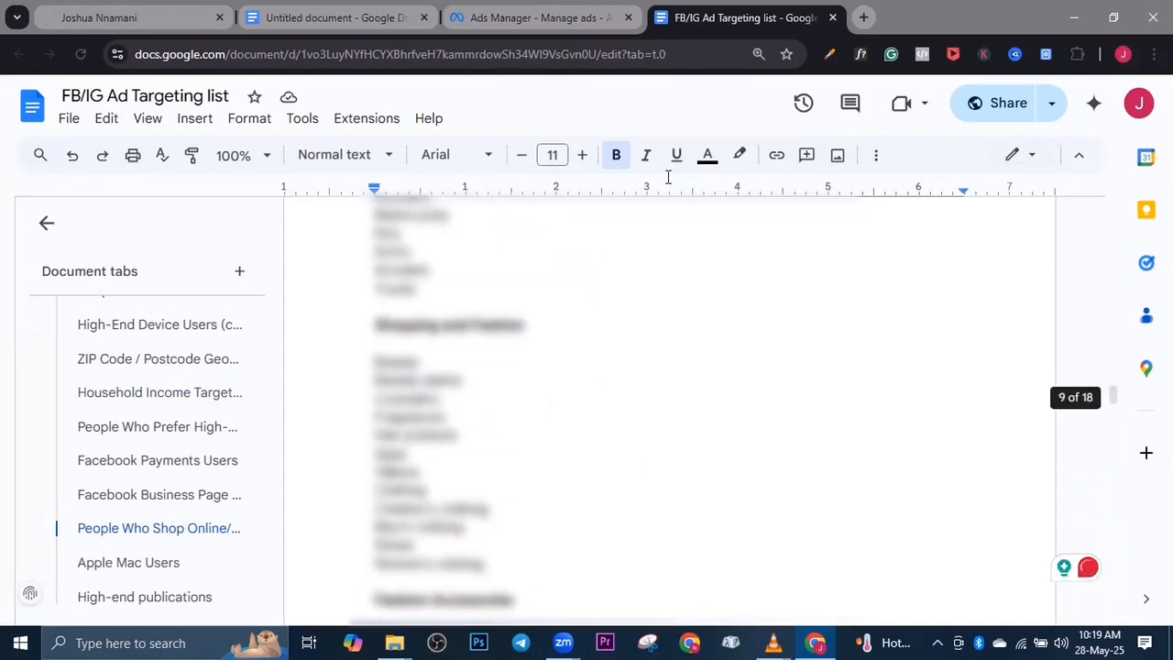
pyautogui.click(493, 26)
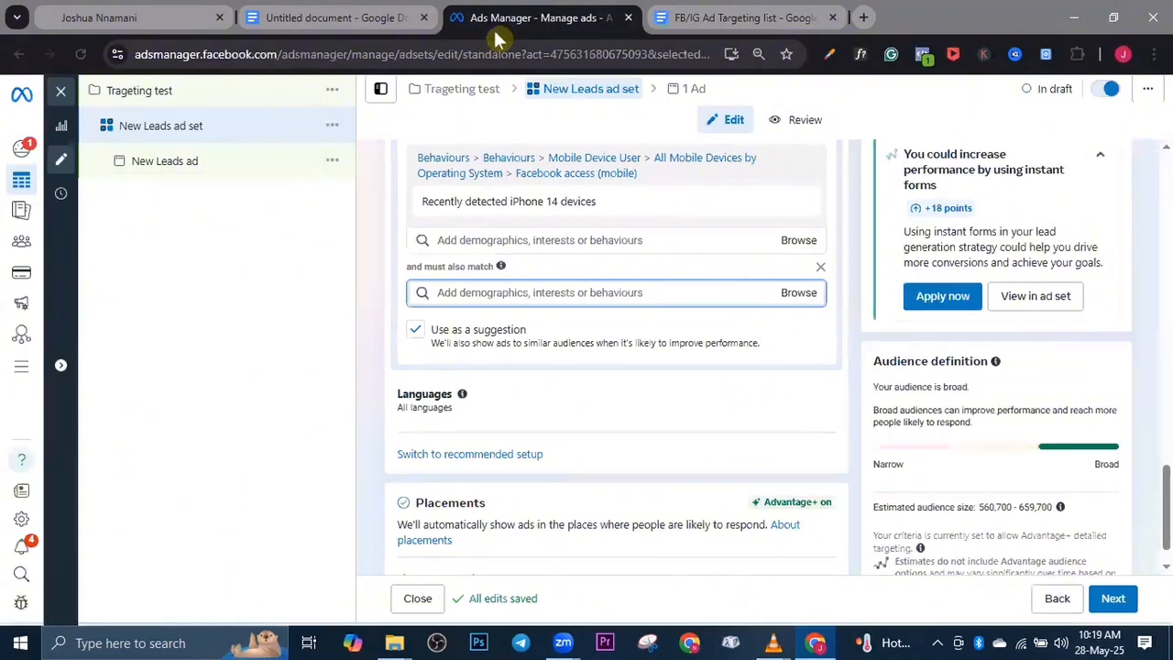
pyautogui.click(287, 13)
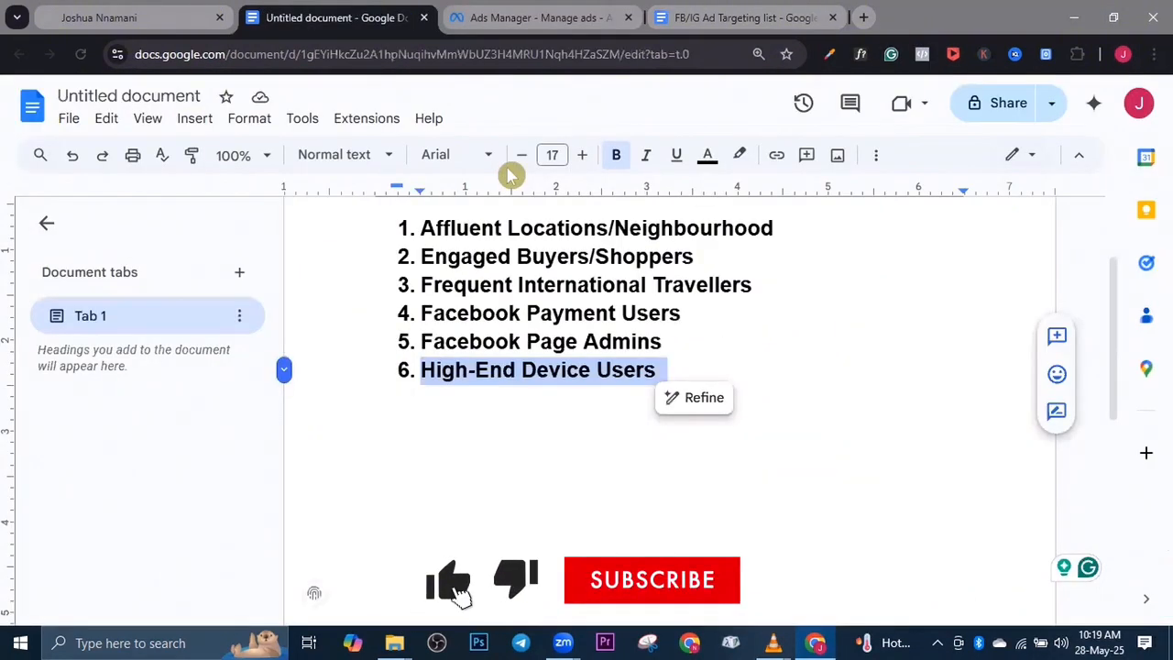